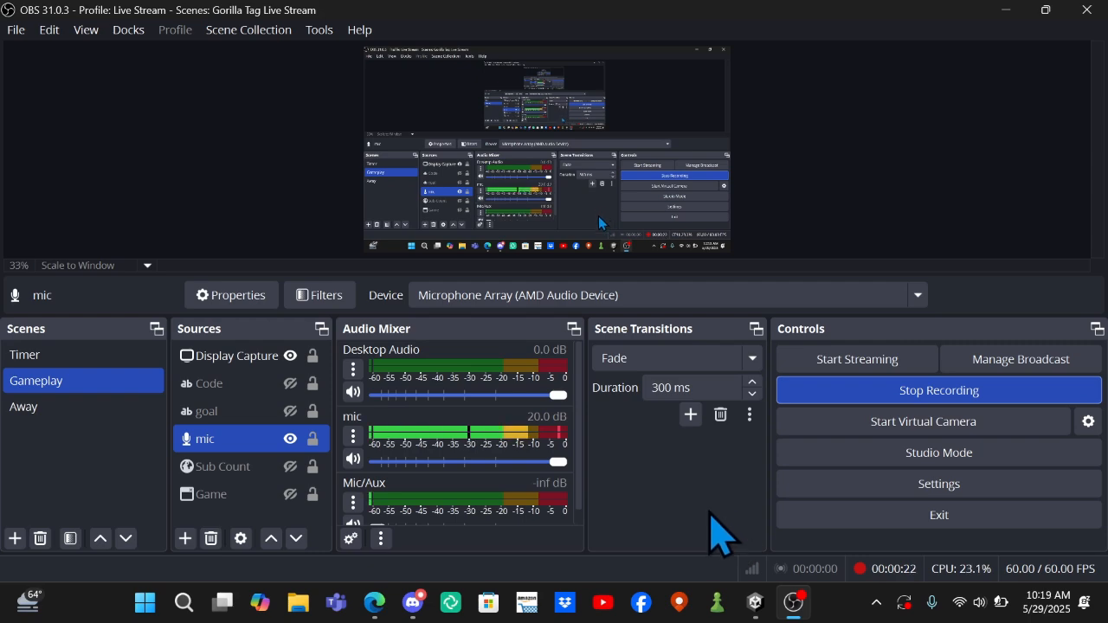
Switch to the Unity project and open the Package Manager with packages listed from the Unity Registry.
{"action": "left_click", "coordinate": [755, 604]}
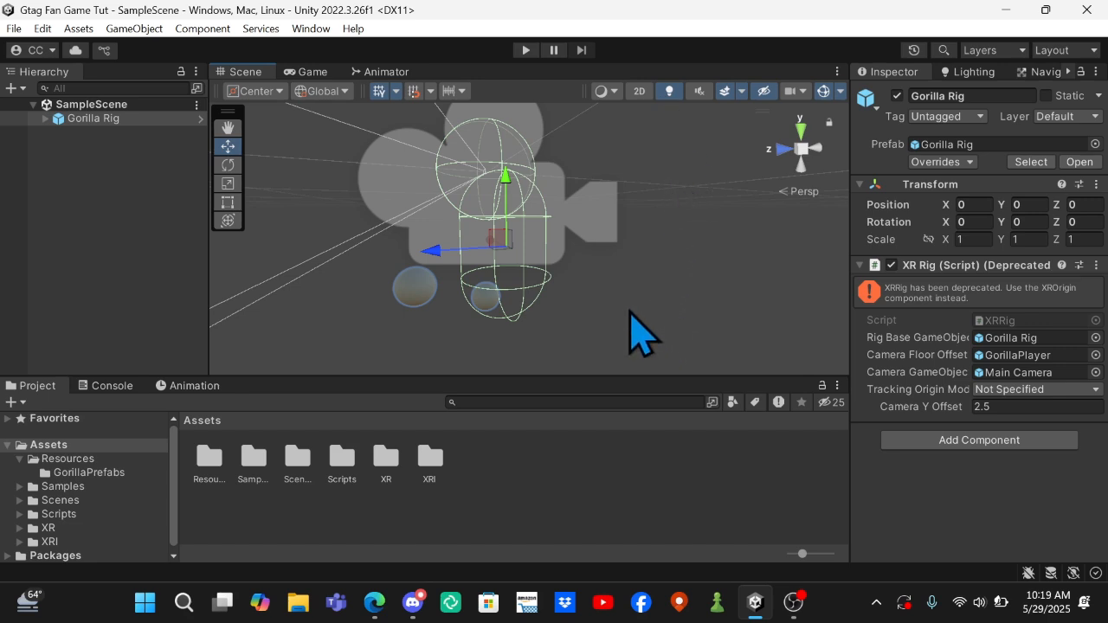
{"action": "scroll", "coordinate": [614, 321], "scroll_direction": "down", "scroll_amount": 5}
{"action": "scroll", "coordinate": [614, 321], "scroll_direction": "up", "scroll_amount": 5}
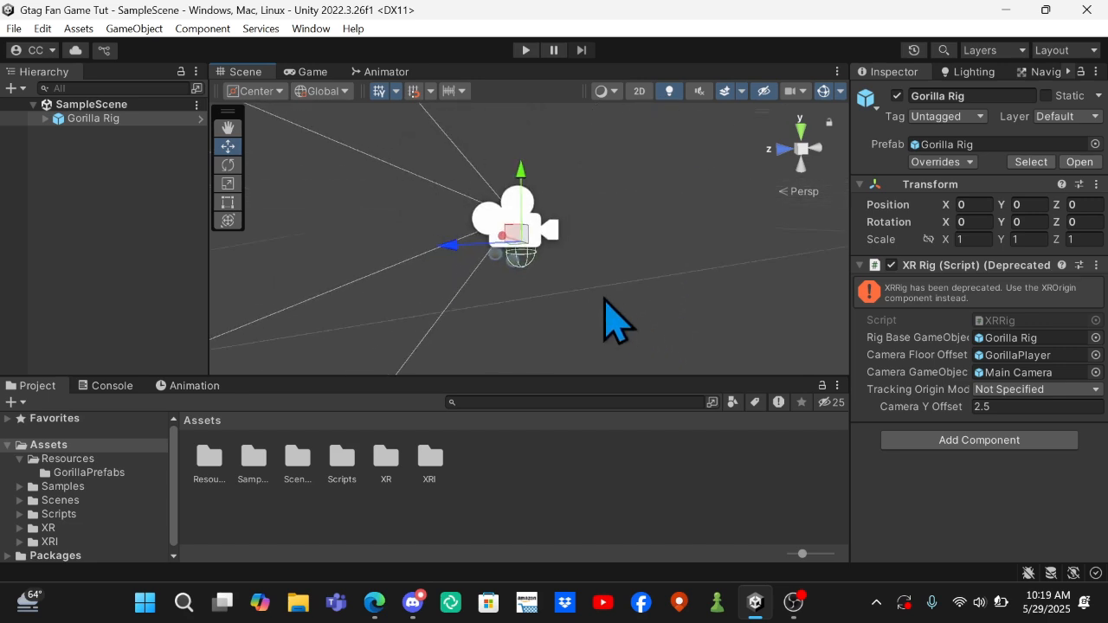
{"action": "scroll", "coordinate": [613, 321], "scroll_direction": "down", "scroll_amount": 2}
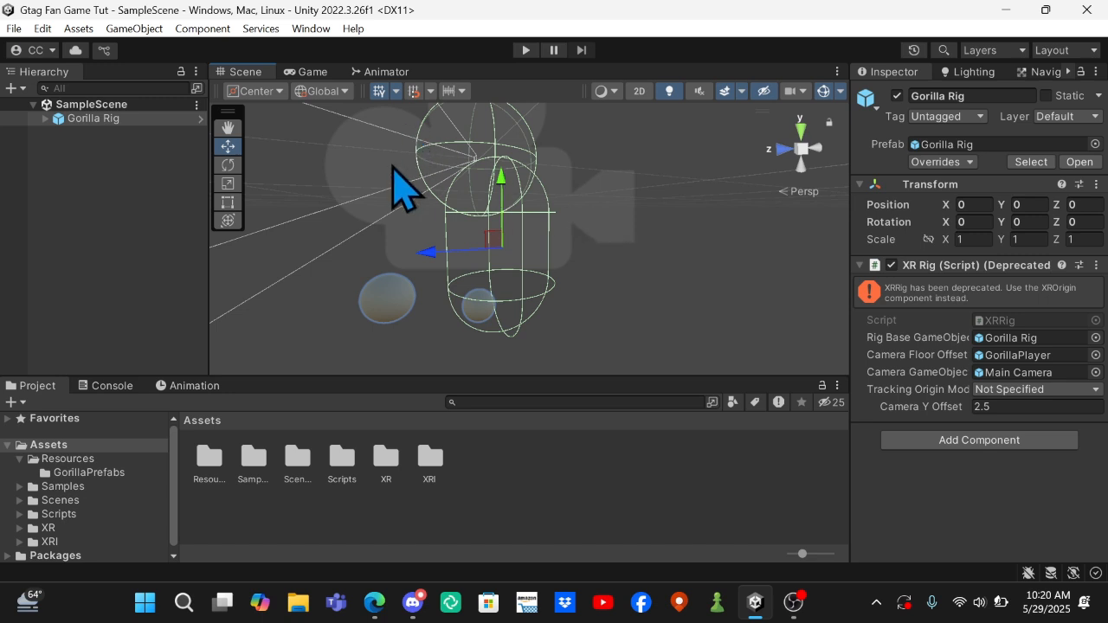
{"action": "left_click", "coordinate": [312, 31]}
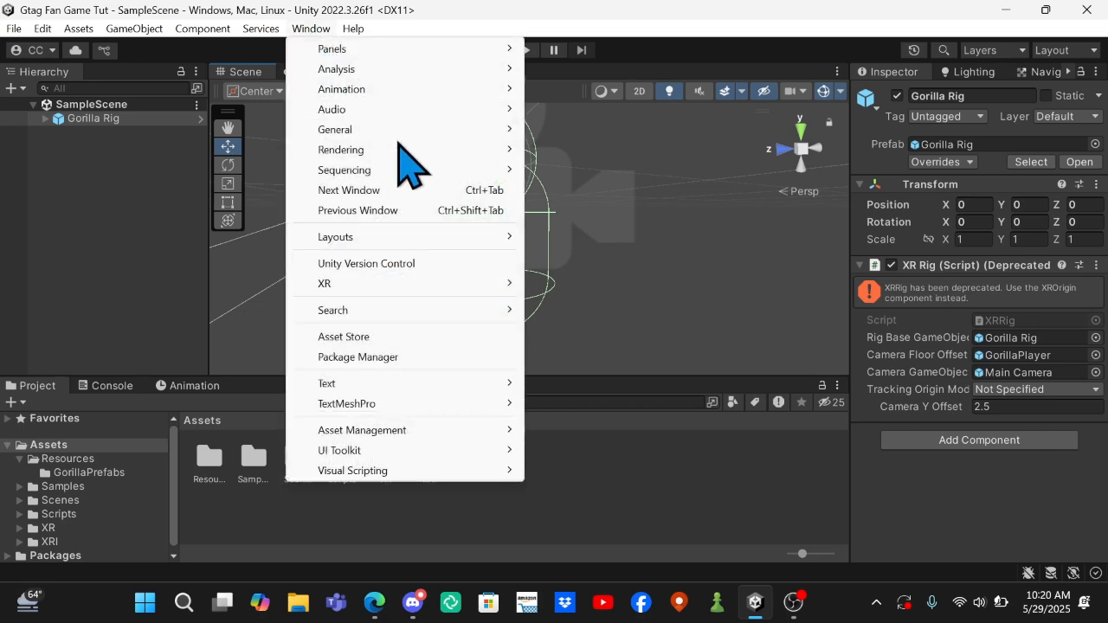
{"action": "left_click", "coordinate": [394, 361]}
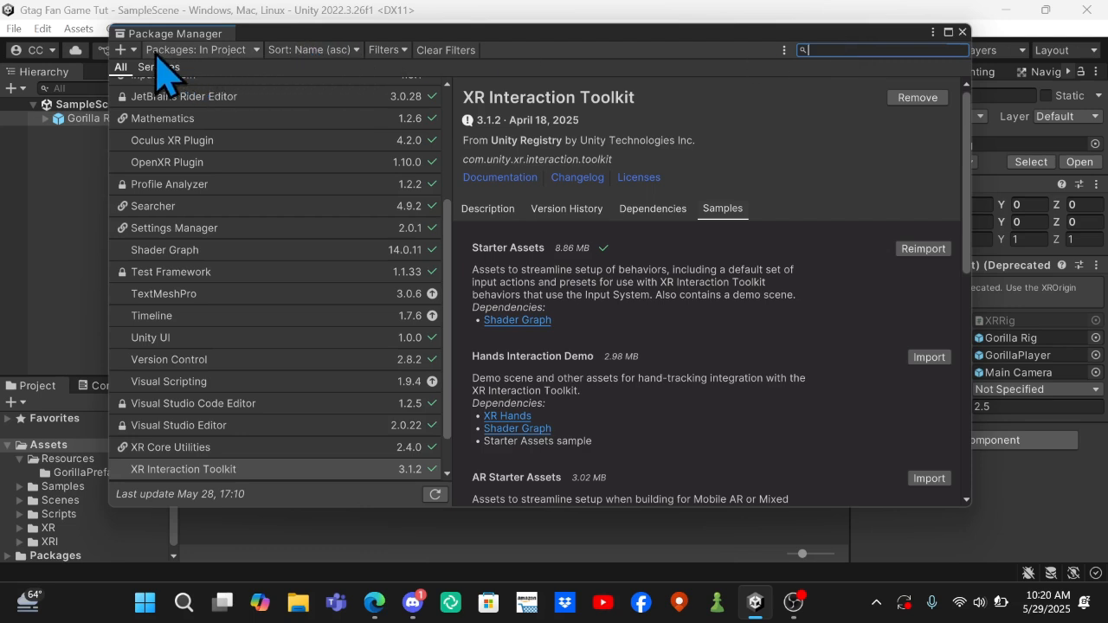
{"action": "left_click", "coordinate": [227, 52]}
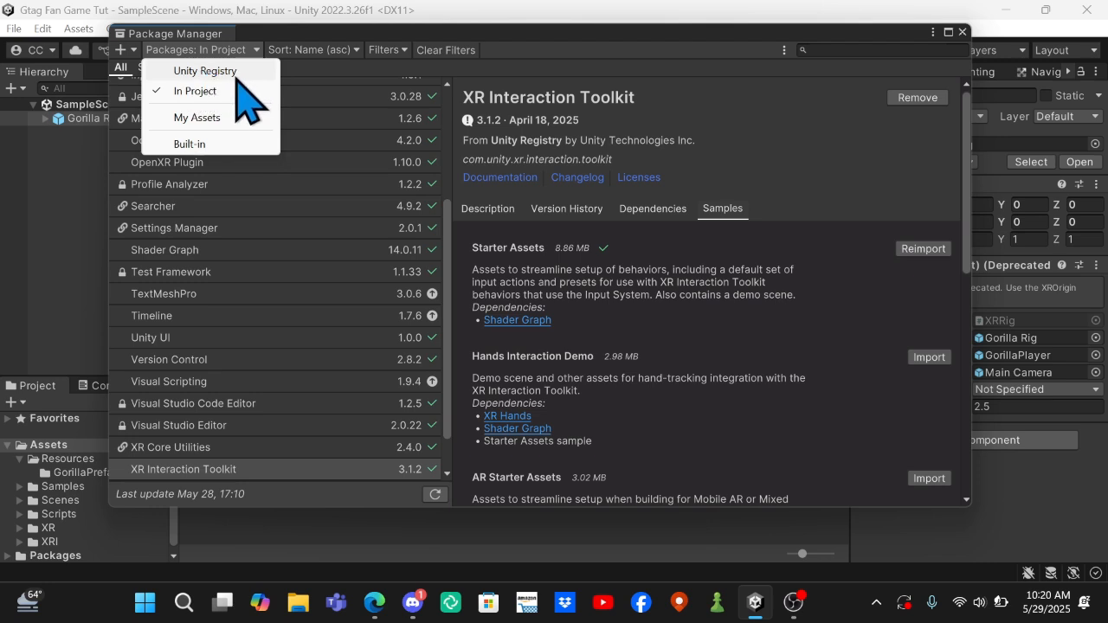
{"action": "left_click", "coordinate": [204, 71]}
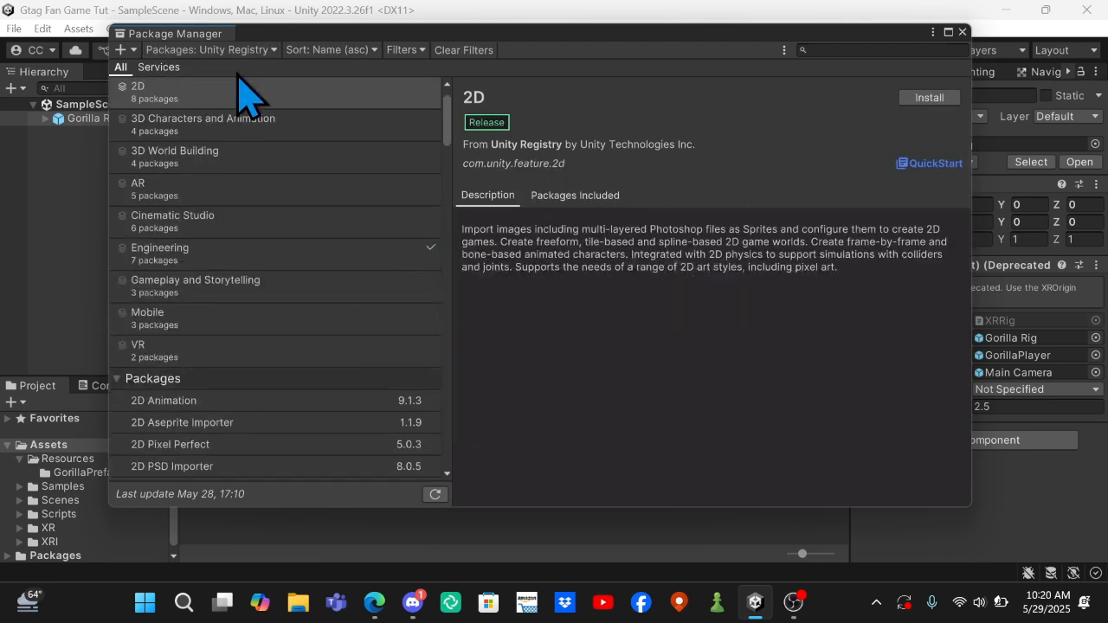
Find "probuilder" in the Unity Registry, install the ProBuilder 5.2.4 package, and close the Package Manager.
{"action": "left_click", "coordinate": [844, 50]}
{"action": "type", "text": "probu"}
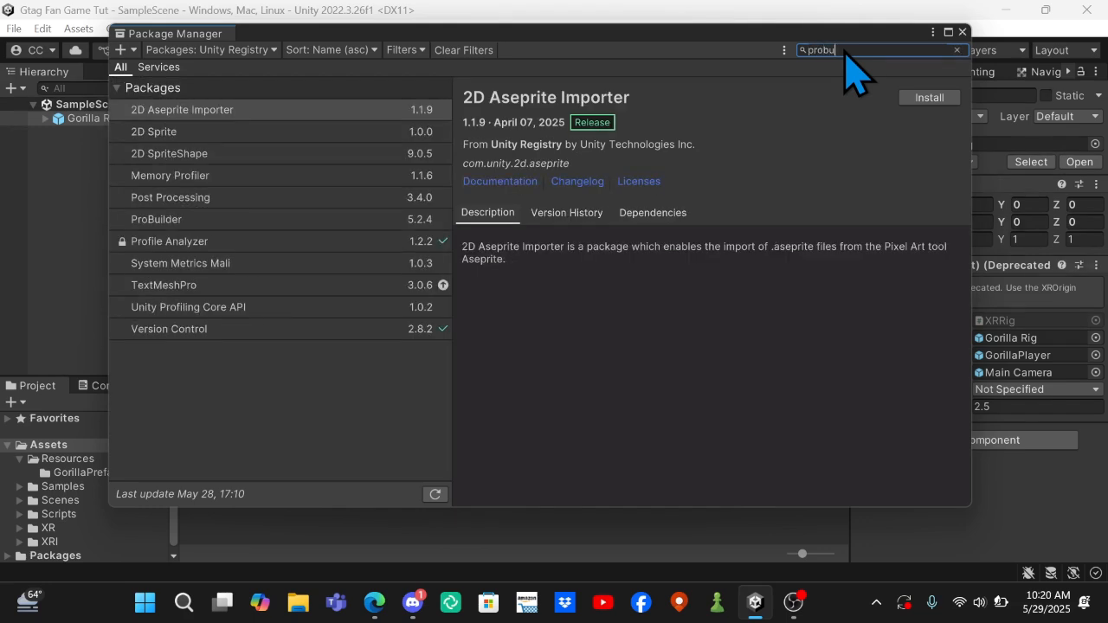
{"action": "type", "text": "ilder"}
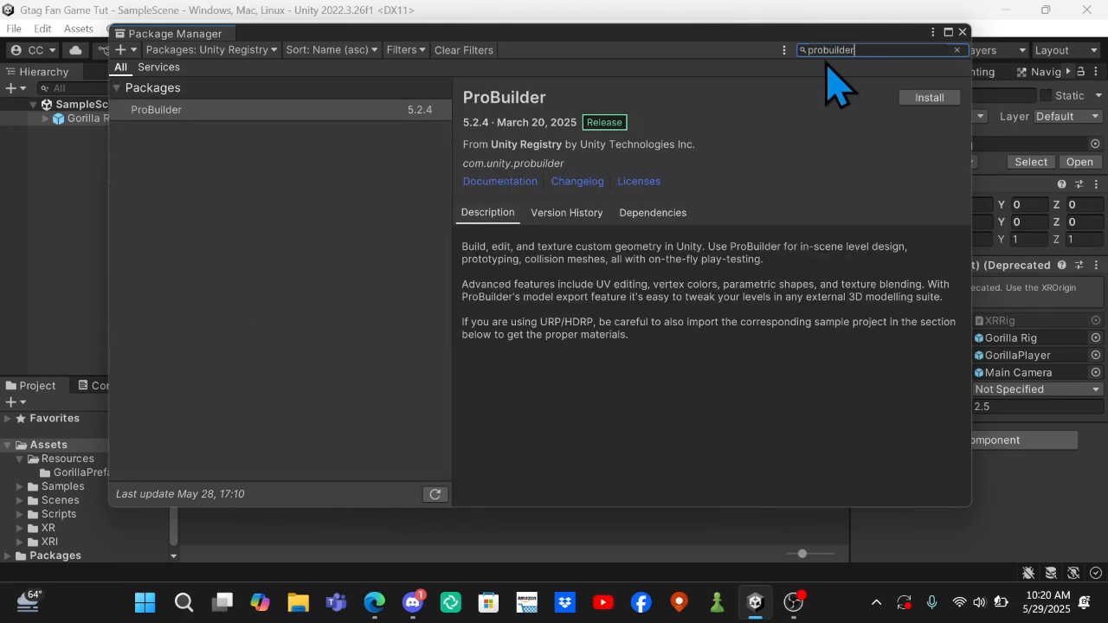
{"action": "left_click", "coordinate": [928, 98]}
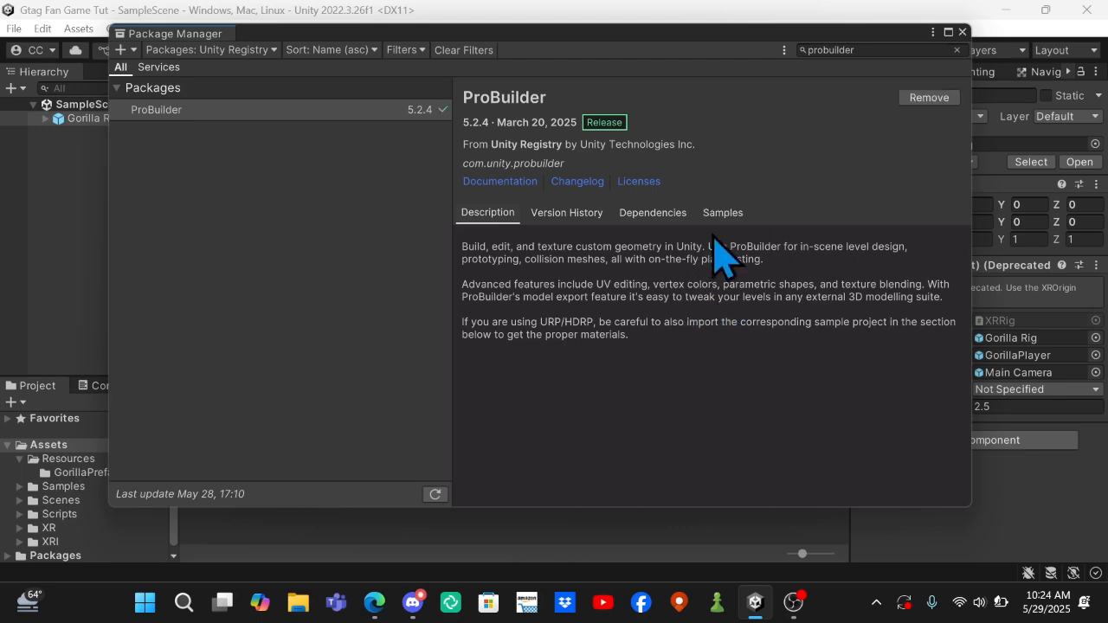
{"action": "left_click", "coordinate": [963, 33]}
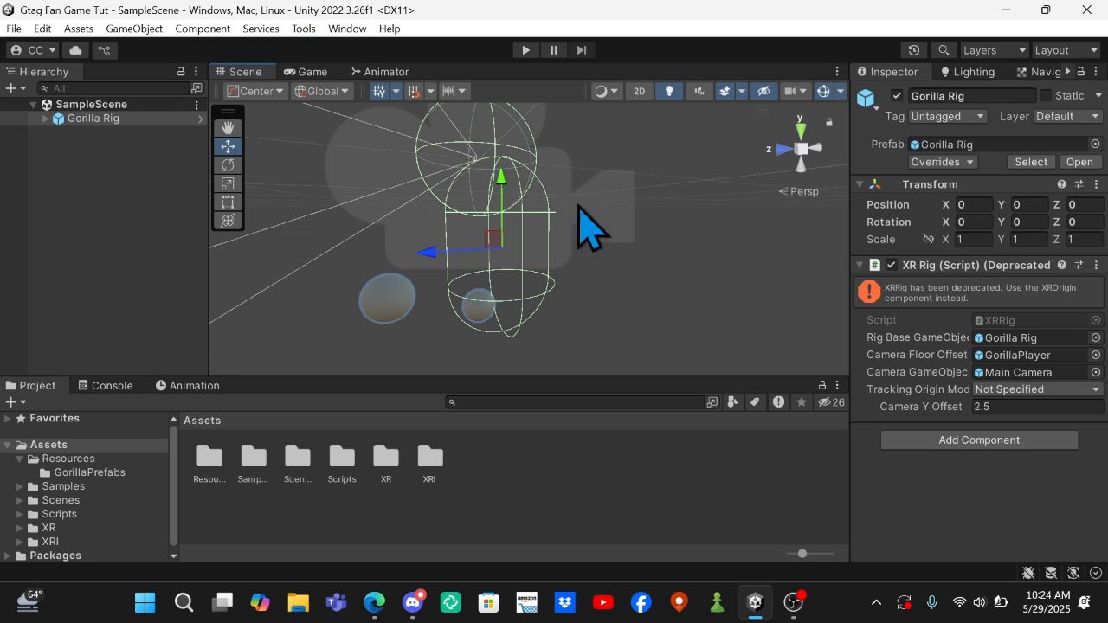
Open the ProBuilder window and dock it next to the Inspector.
{"action": "left_click", "coordinate": [347, 29]}
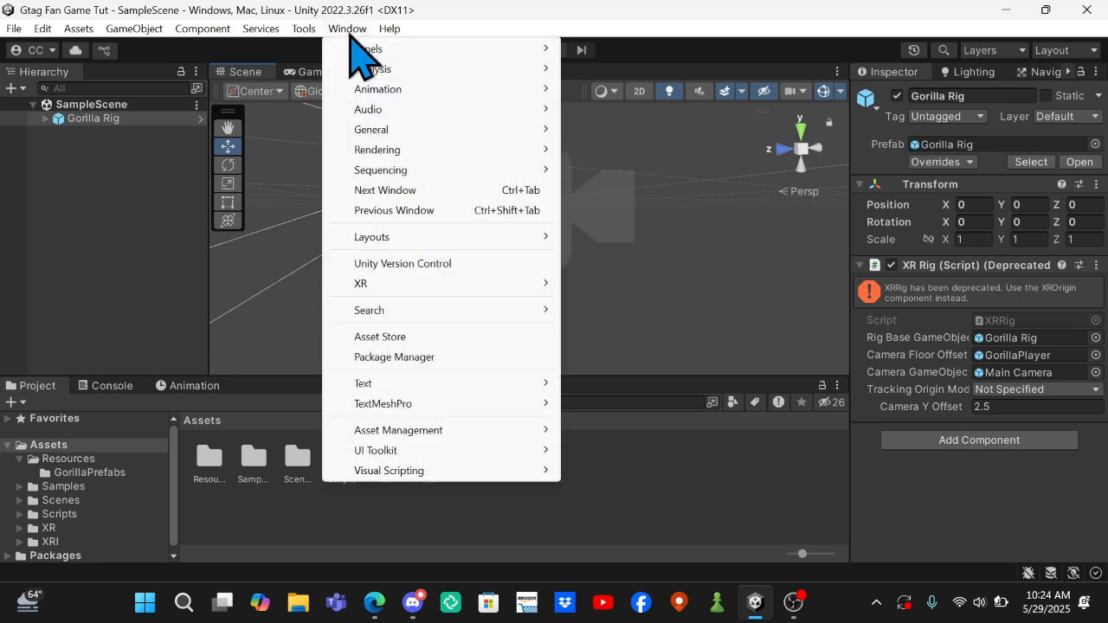
{"action": "mouse_move", "coordinate": [303, 31]}
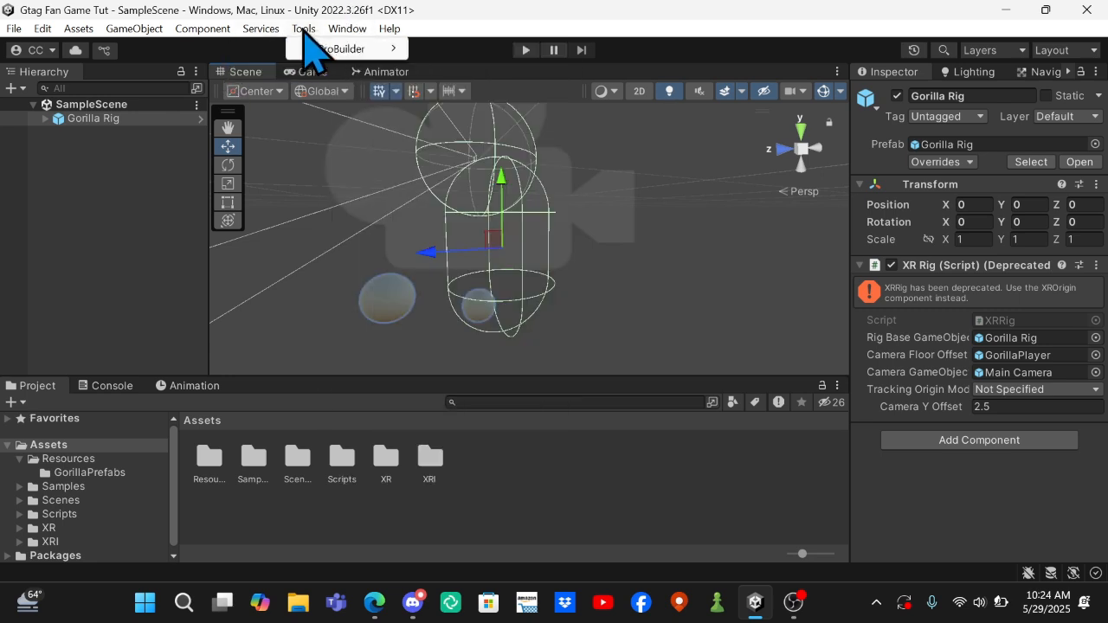
{"action": "mouse_move", "coordinate": [335, 54]}
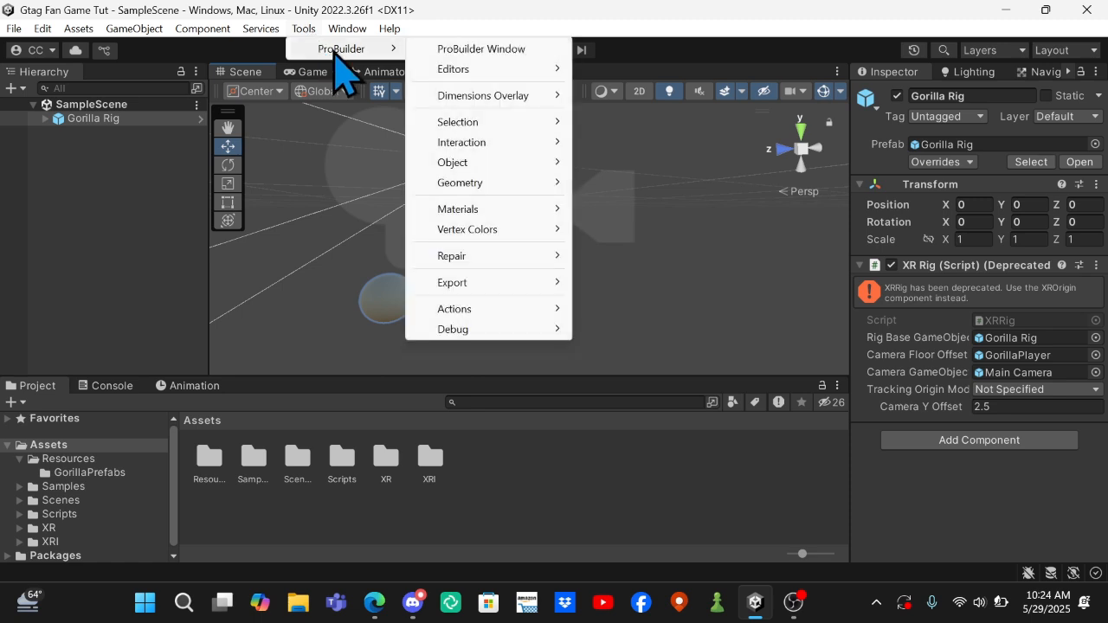
{"action": "left_click", "coordinate": [518, 51]}
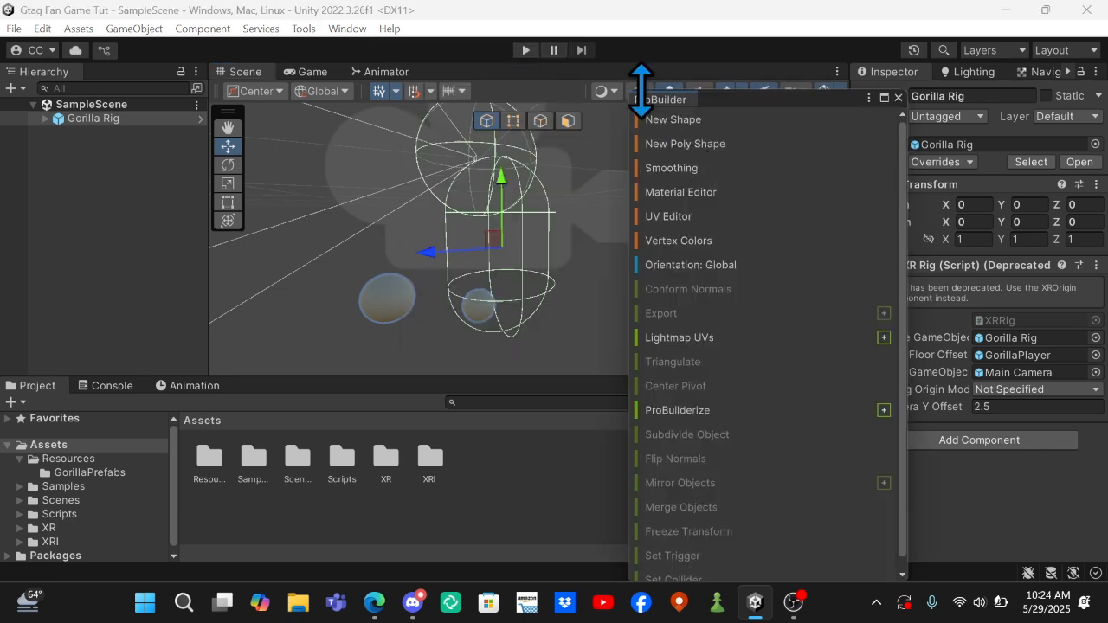
{"action": "left_click_drag", "start_coordinate": [651, 105], "coordinate": [948, 67]}
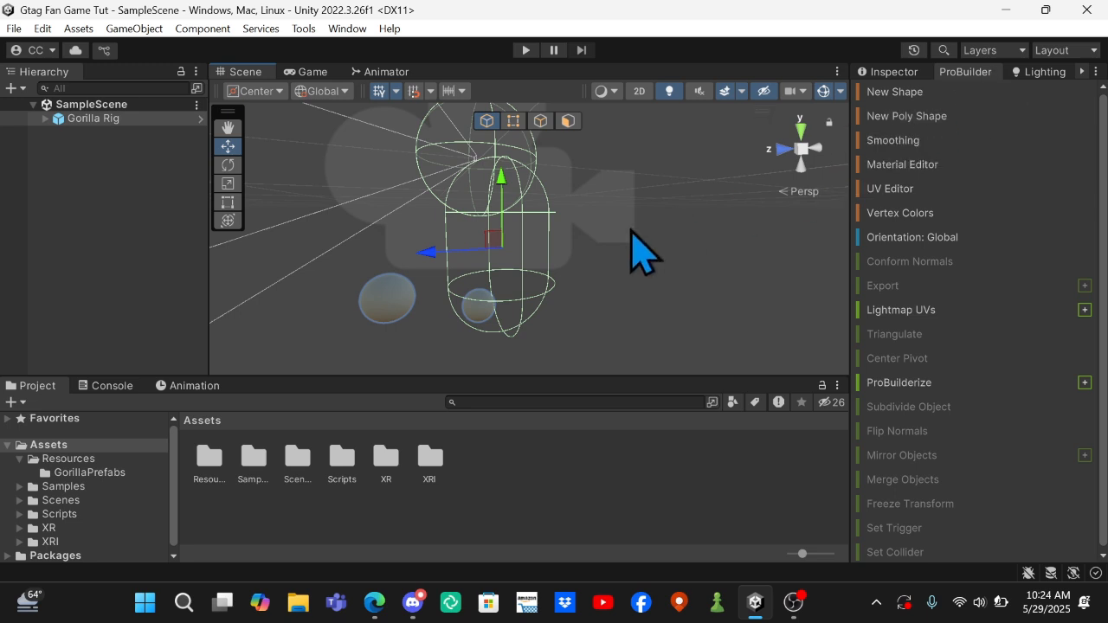
Create a new ProBuilder Plane shape, drawn from above as a square spanning about two grid cells per side around the Gorilla Rig.
{"action": "scroll", "coordinate": [633, 249], "scroll_direction": "down", "scroll_amount": 2}
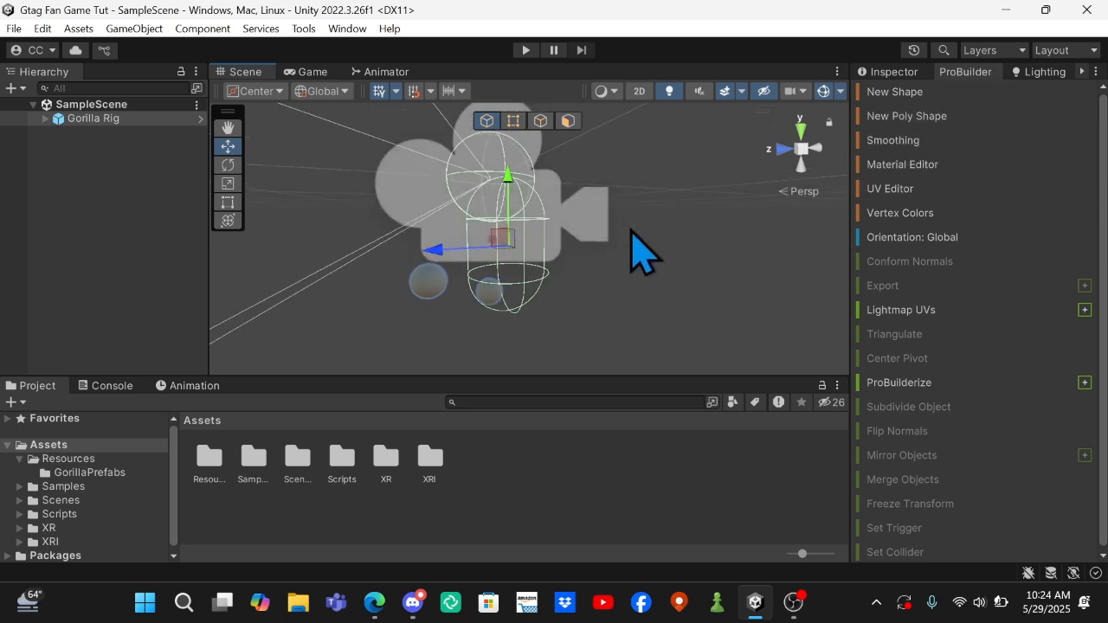
{"action": "left_click", "coordinate": [908, 92]}
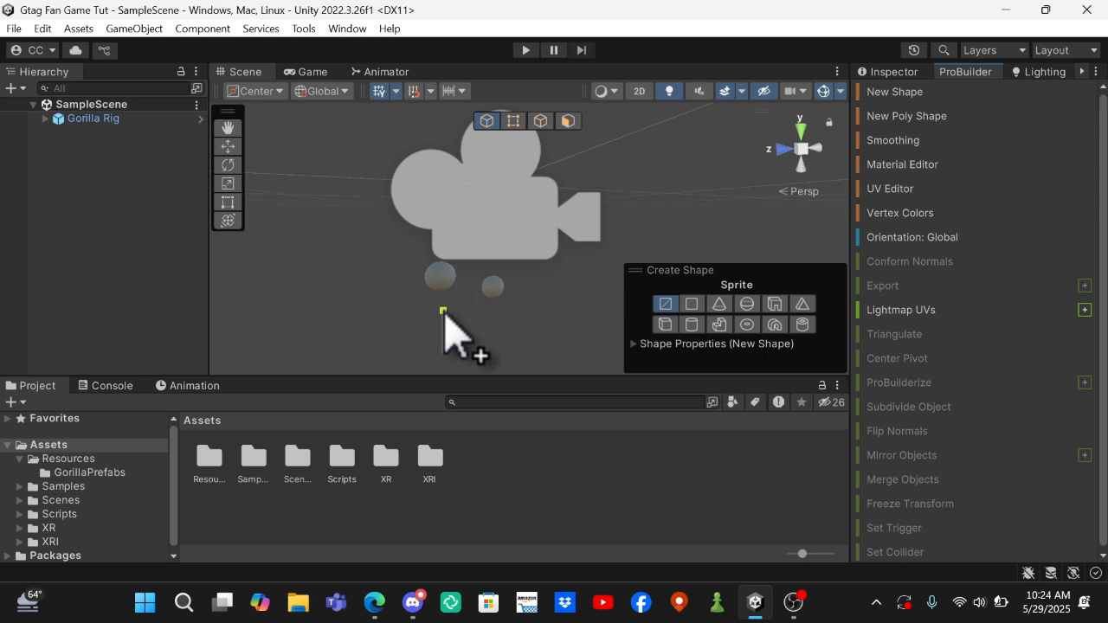
{"action": "right_click_drag", "start_coordinate": [443, 310], "coordinate": [621, 394]}
{"action": "key", "text": "w"}
{"action": "left_click", "coordinate": [692, 304]}
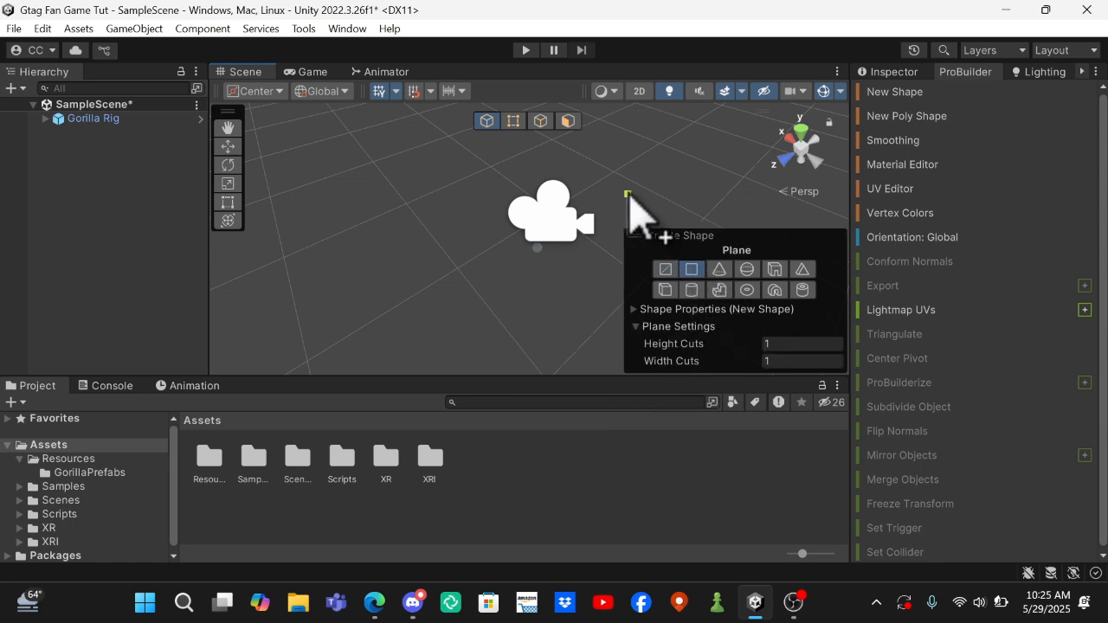
{"action": "left_click", "coordinate": [798, 133]}
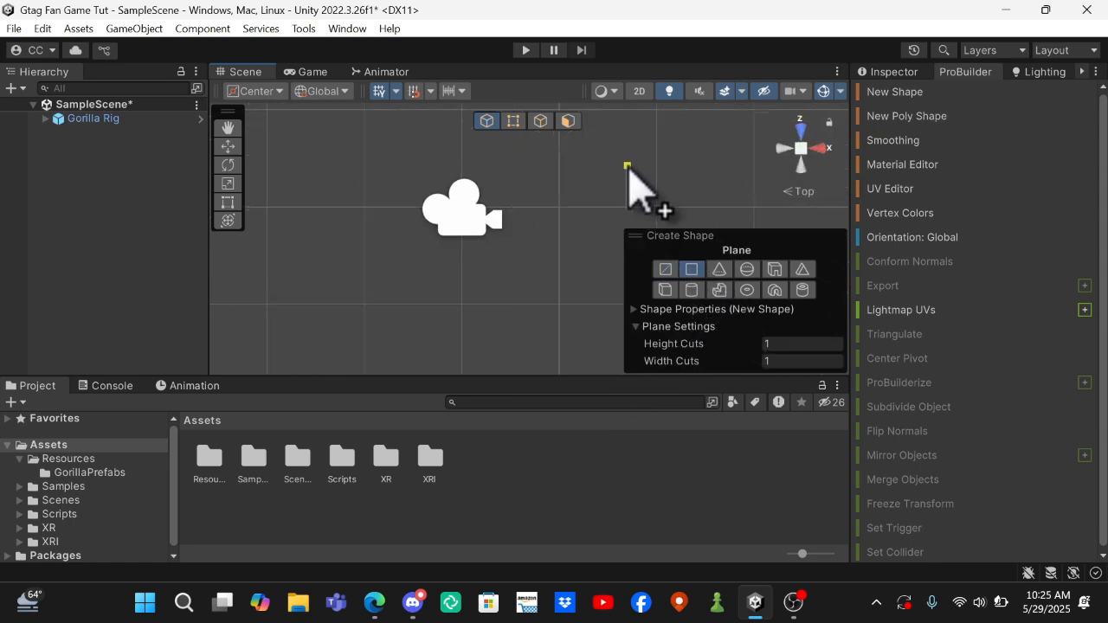
{"action": "key", "text": "a"}
{"action": "mouse_move", "coordinate": [400, 125]}
{"action": "right_mouse_down"}
{"action": "mouse_move", "coordinate": [402, 63]}
{"action": "mouse_move", "coordinate": [396, 431]}
{"action": "mouse_move", "coordinate": [446, 619]}
{"action": "mouse_move", "coordinate": [431, 153]}
{"action": "mouse_move", "coordinate": [398, 101]}
{"action": "mouse_move", "coordinate": [397, 147]}
{"action": "mouse_move", "coordinate": [390, 134]}
{"action": "right_mouse_up"}
{"action": "key", "text": "d"}
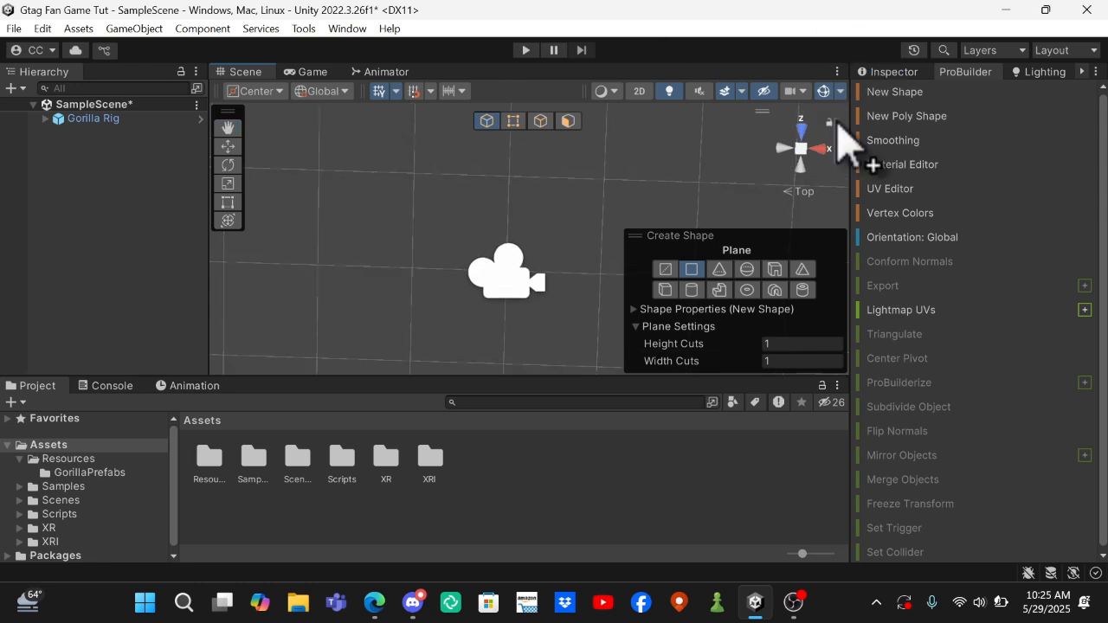
{"action": "left_click", "coordinate": [802, 148]}
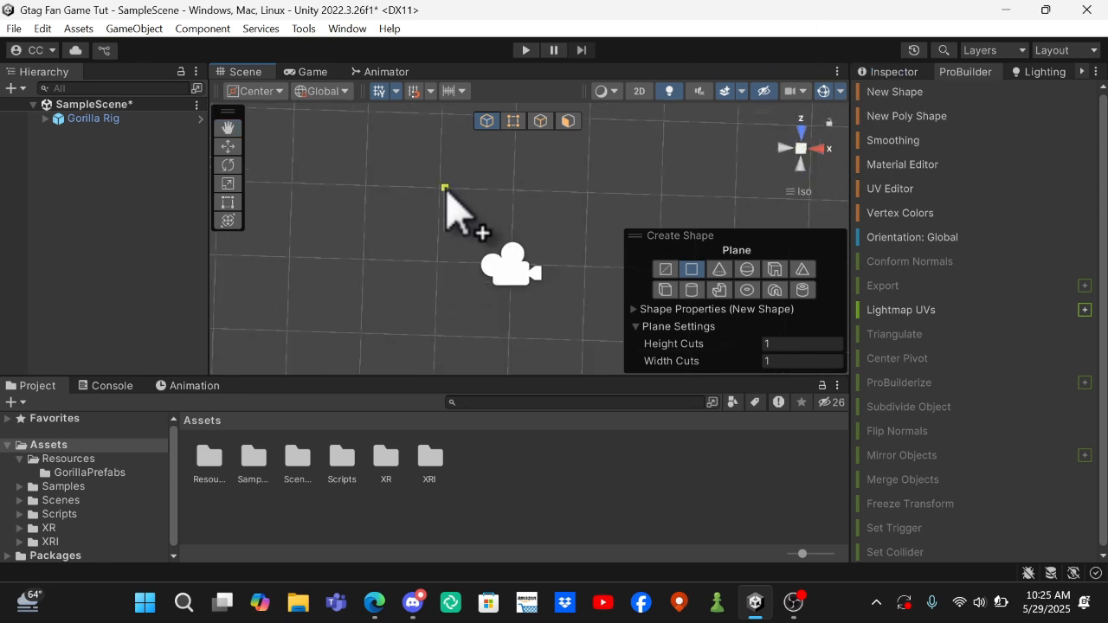
{"action": "left_click_drag", "start_coordinate": [440, 188], "coordinate": [585, 343]}
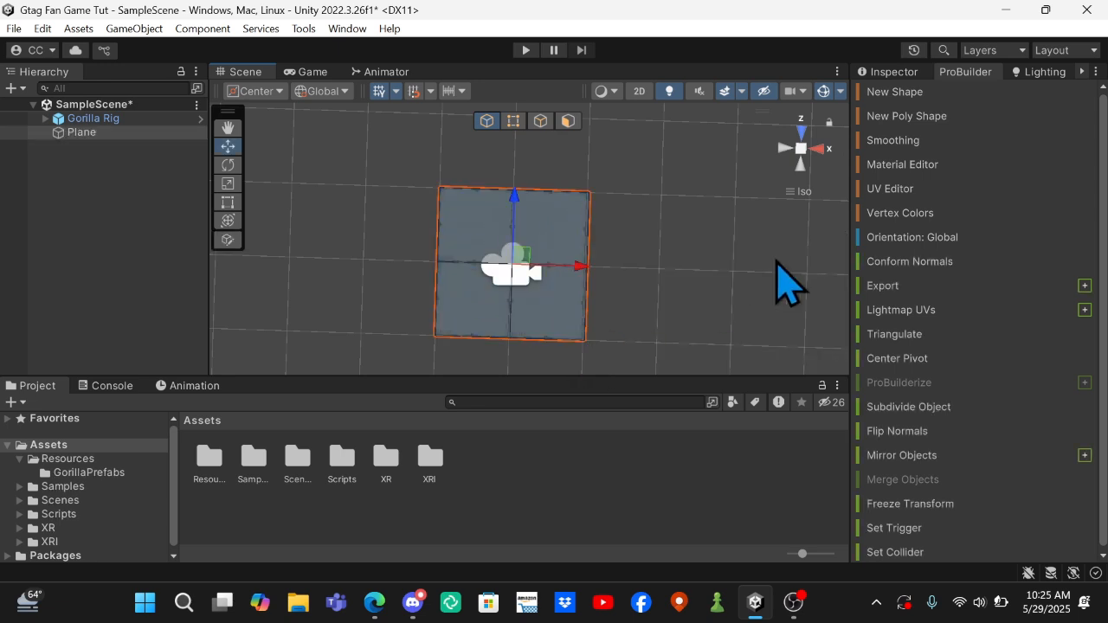
Return the Scene view to perspective and examine the new plane around the rig from several angles.
{"action": "right_click_drag", "start_coordinate": [777, 264], "coordinate": [417, 172]}
{"action": "right_click_drag", "start_coordinate": [384, 62], "coordinate": [292, 78]}
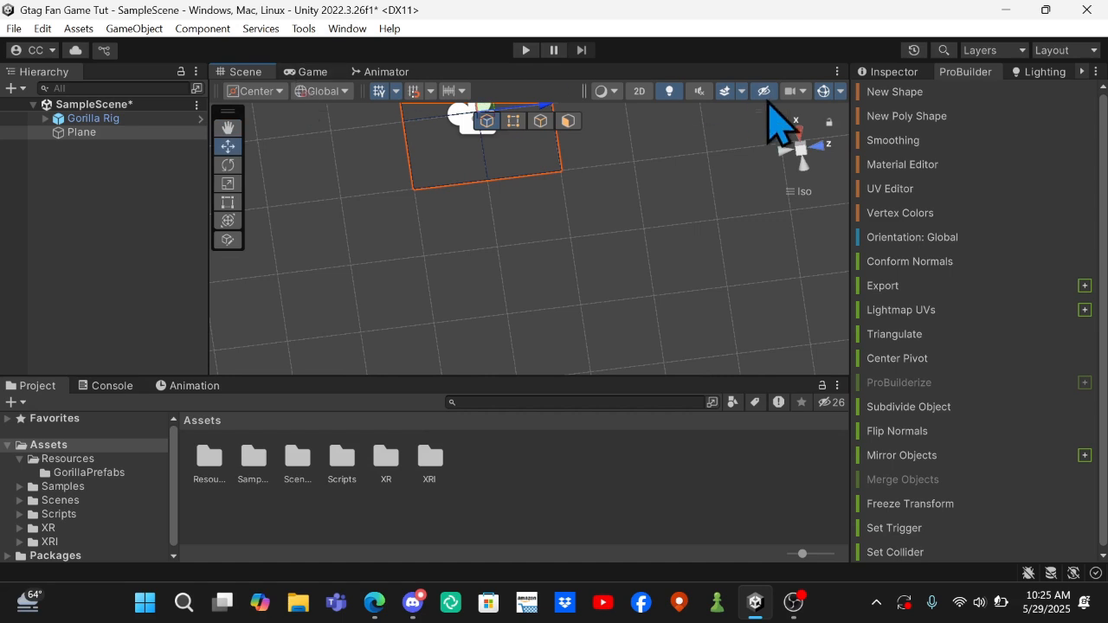
{"action": "left_click", "coordinate": [800, 156]}
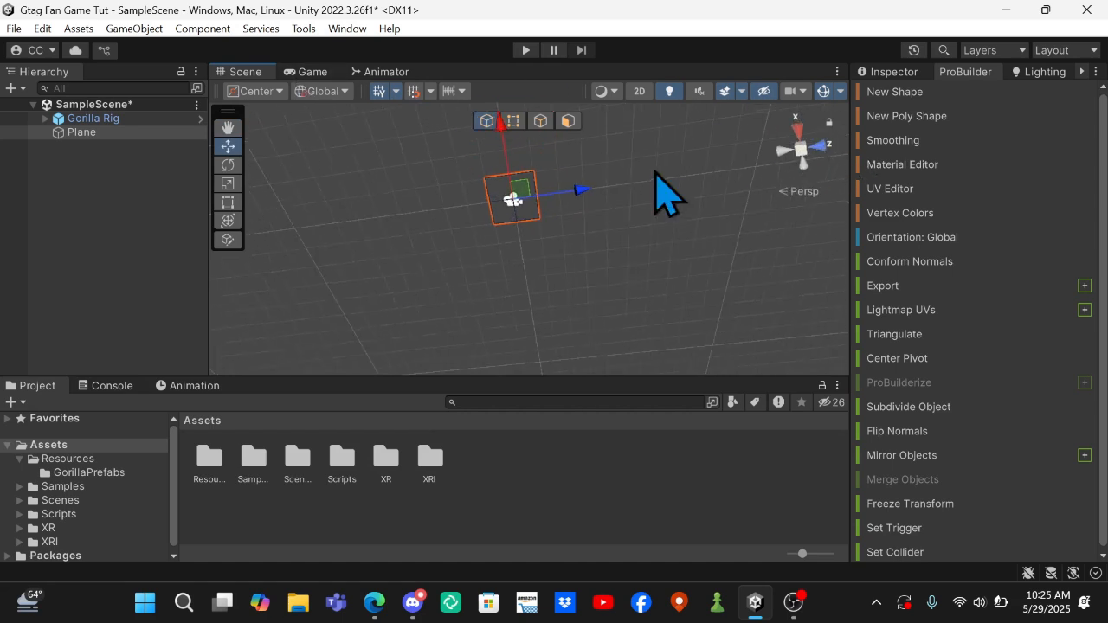
{"action": "right_click_drag", "start_coordinate": [655, 170], "coordinate": [294, 52]}
{"action": "key", "text": "w"}
{"action": "key", "text": "s"}
{"action": "key", "text": "w"}
{"action": "key", "text": "s"}
{"action": "key", "text": "w"}
{"action": "key", "text": "w"}
{"action": "key", "text": "s"}
{"action": "key", "text": "w"}
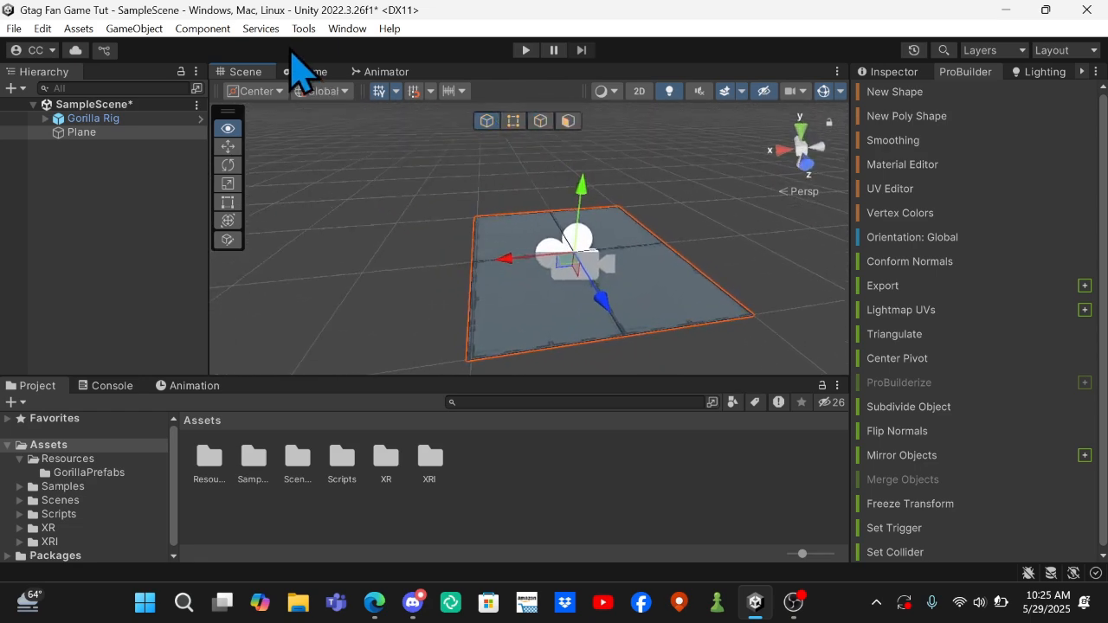
{"action": "key", "text": "w"}
{"action": "right_click_drag", "start_coordinate": [389, 160], "coordinate": [574, 341]}
{"action": "key", "text": "w"}
{"action": "key", "text": "s"}
{"action": "key", "text": "w"}
{"action": "key", "text": "s"}
{"action": "right_click_drag", "start_coordinate": [635, 558], "coordinate": [711, 294]}
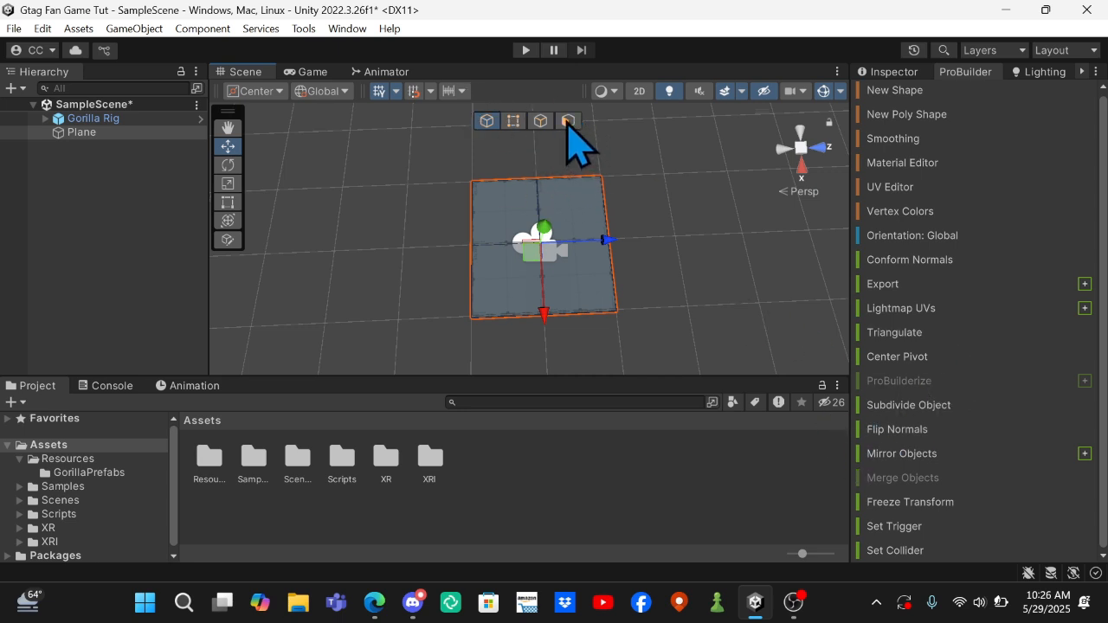
Try edge and face selection on the plane, select all four faces, clear the selection, and return to object selection.
{"action": "left_click", "coordinate": [540, 123]}
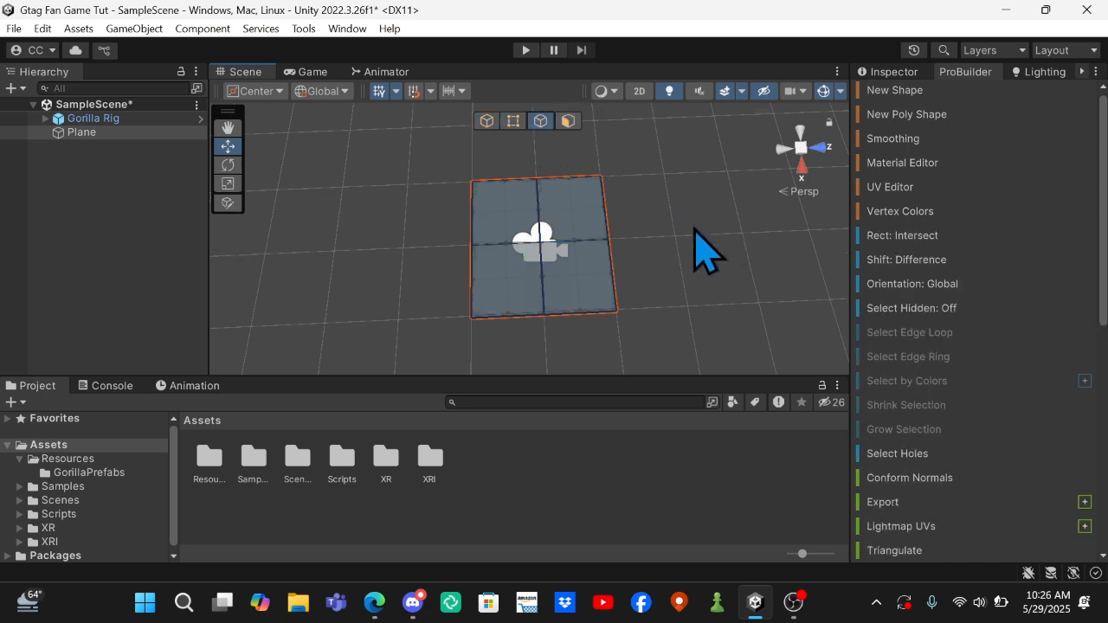
{"action": "right_click_drag", "start_coordinate": [694, 227], "coordinate": [693, 226]}
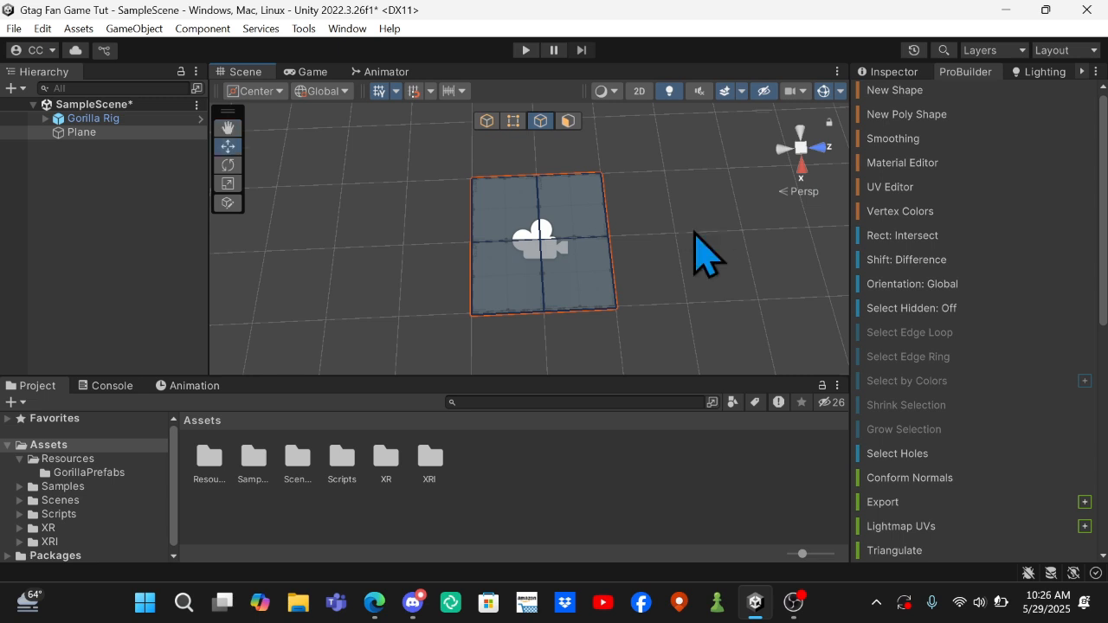
{"action": "left_click", "coordinate": [568, 121]}
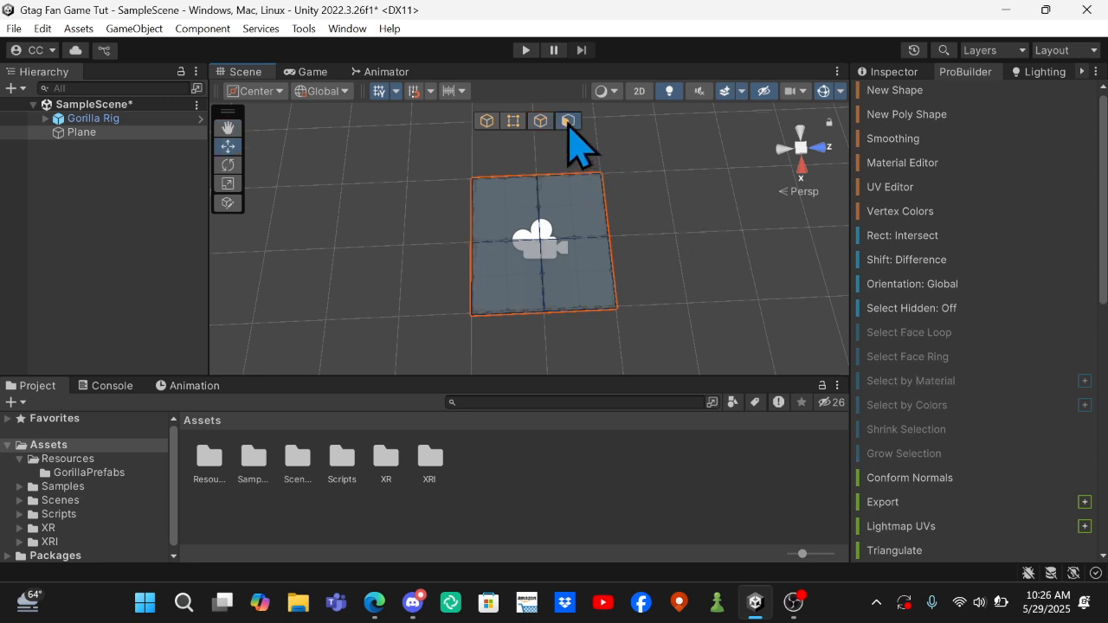
{"action": "left_click", "coordinate": [507, 216]}
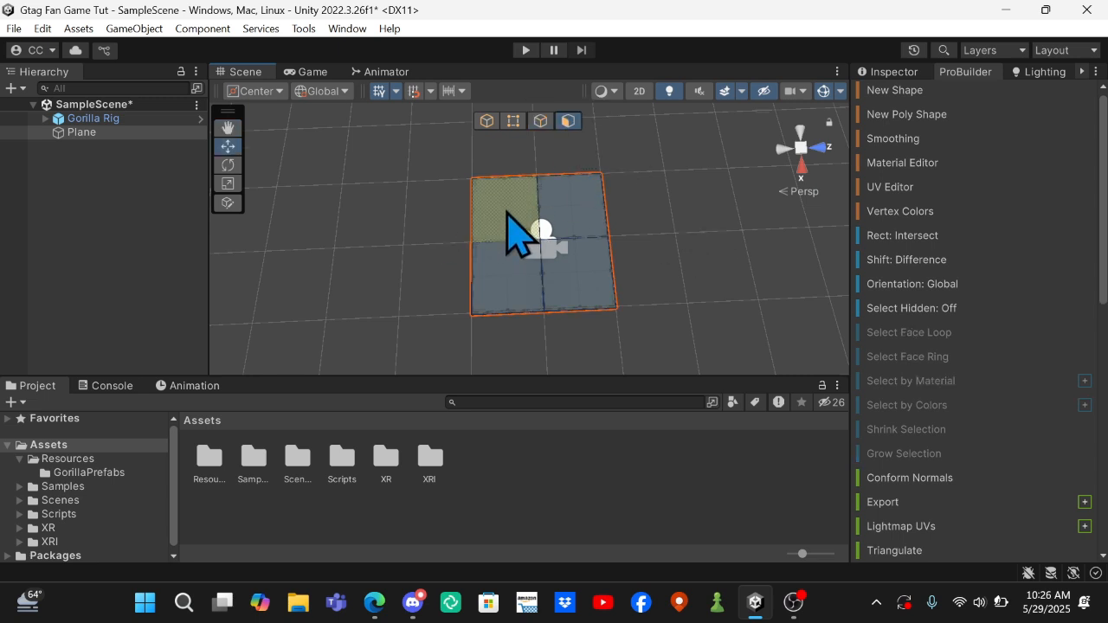
{"action": "left_click", "coordinate": [509, 213]}
{"action": "left_click", "coordinate": [555, 213], "text": "shift"}
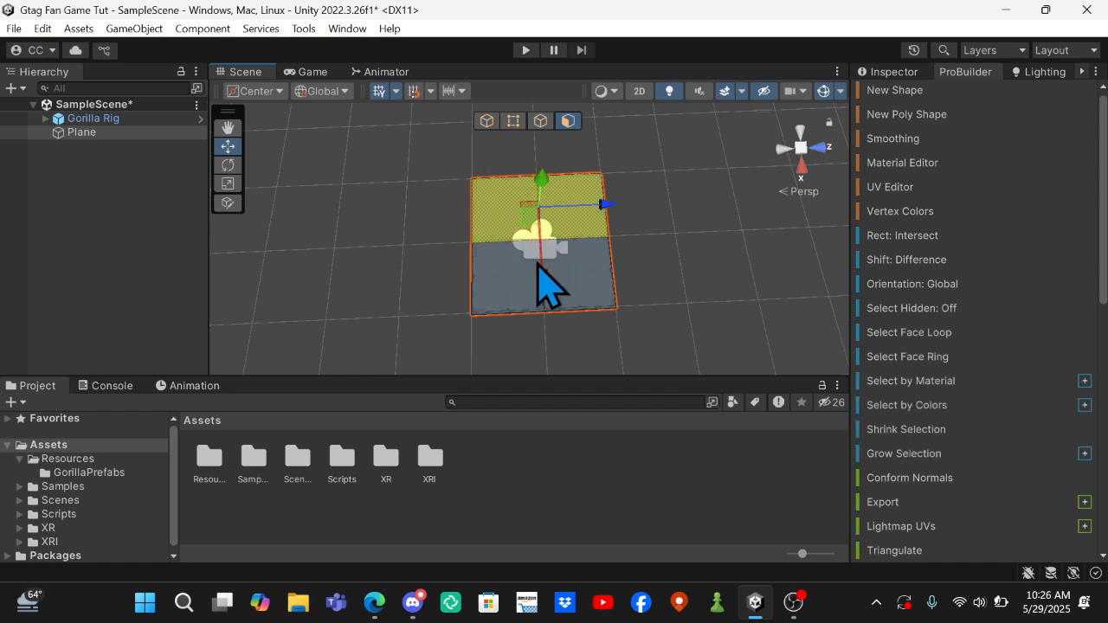
{"action": "left_click", "coordinate": [519, 270], "text": "shift"}
{"action": "left_click", "coordinate": [570, 270], "text": "shift"}
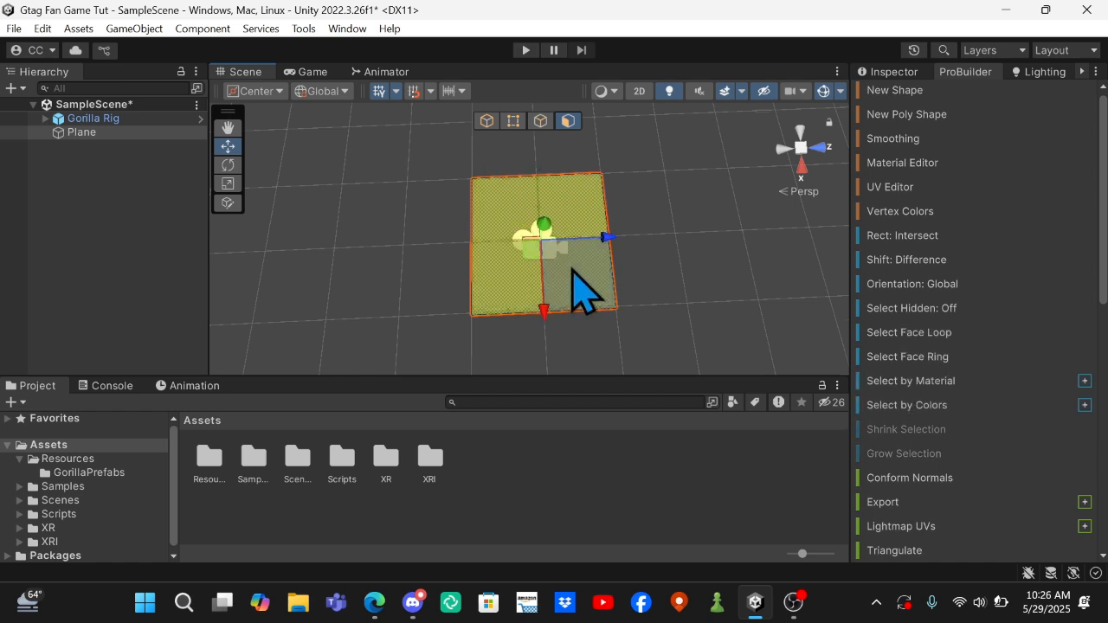
{"action": "left_click", "coordinate": [675, 297]}
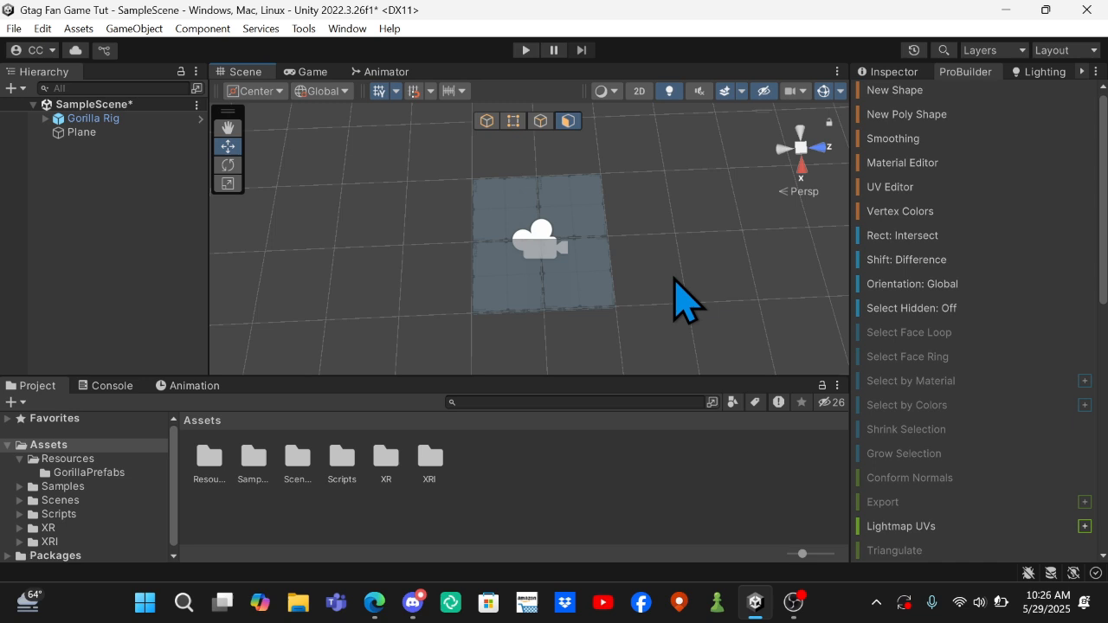
{"action": "left_click", "coordinate": [487, 122]}
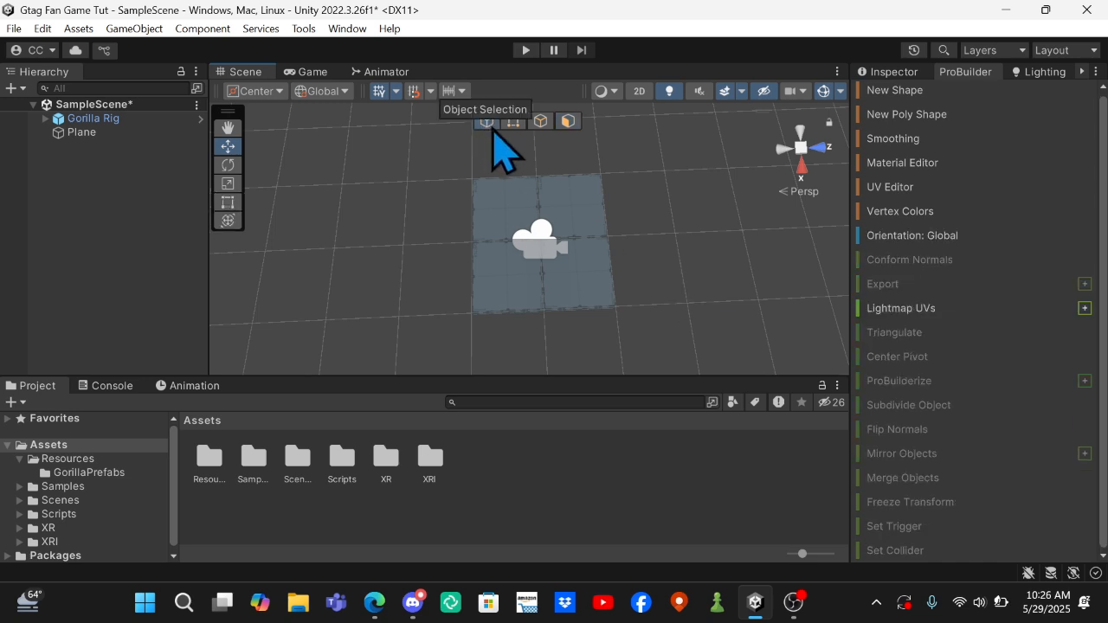
Select the ground plane and scale it up uniformly with the Scale tool to make a much larger floor.
{"action": "left_click", "coordinate": [512, 232]}
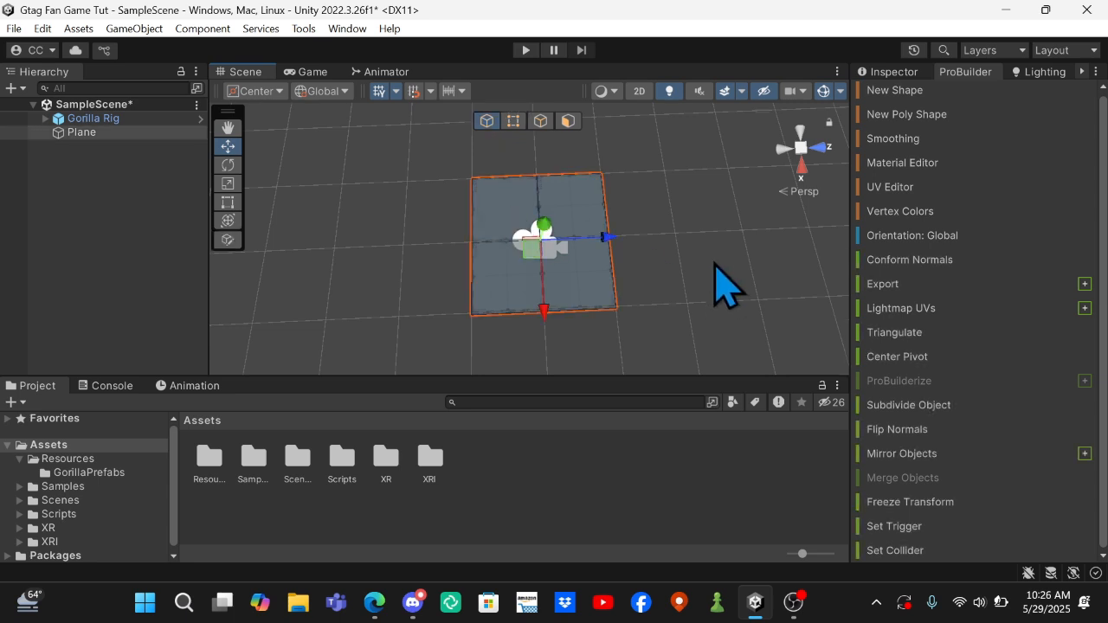
{"action": "left_click", "coordinate": [229, 185]}
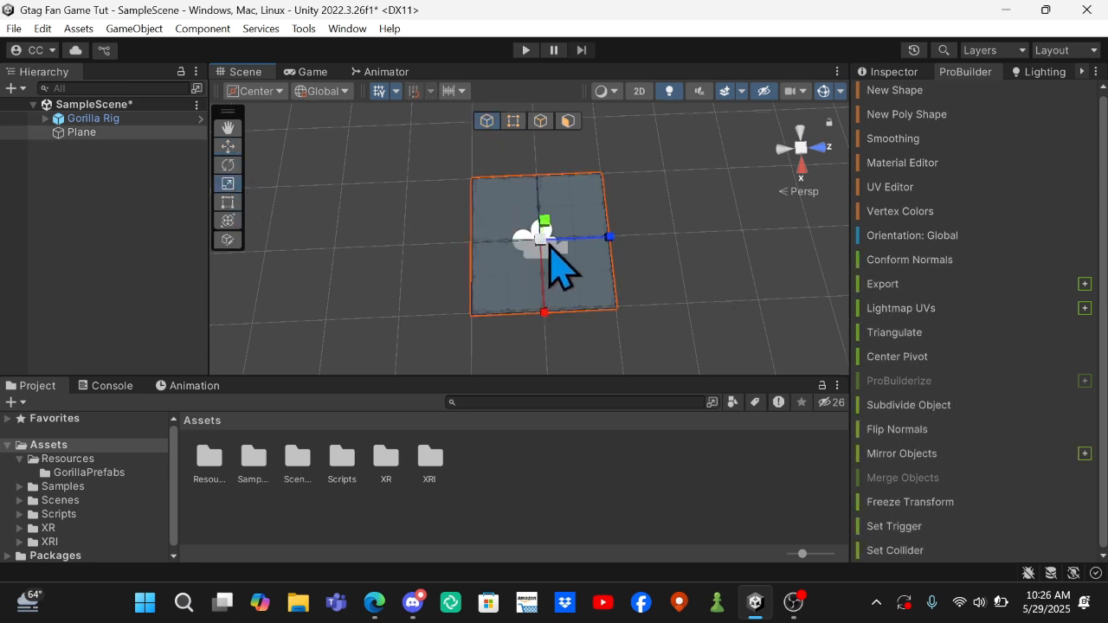
{"action": "mouse_move", "coordinate": [540, 248]}
{"action": "left_mouse_down"}
{"action": "mouse_move", "coordinate": [636, 200]}
{"action": "mouse_move", "coordinate": [542, 256]}
{"action": "mouse_move", "coordinate": [556, 233]}
{"action": "mouse_move", "coordinate": [548, 251]}
{"action": "left_mouse_up"}
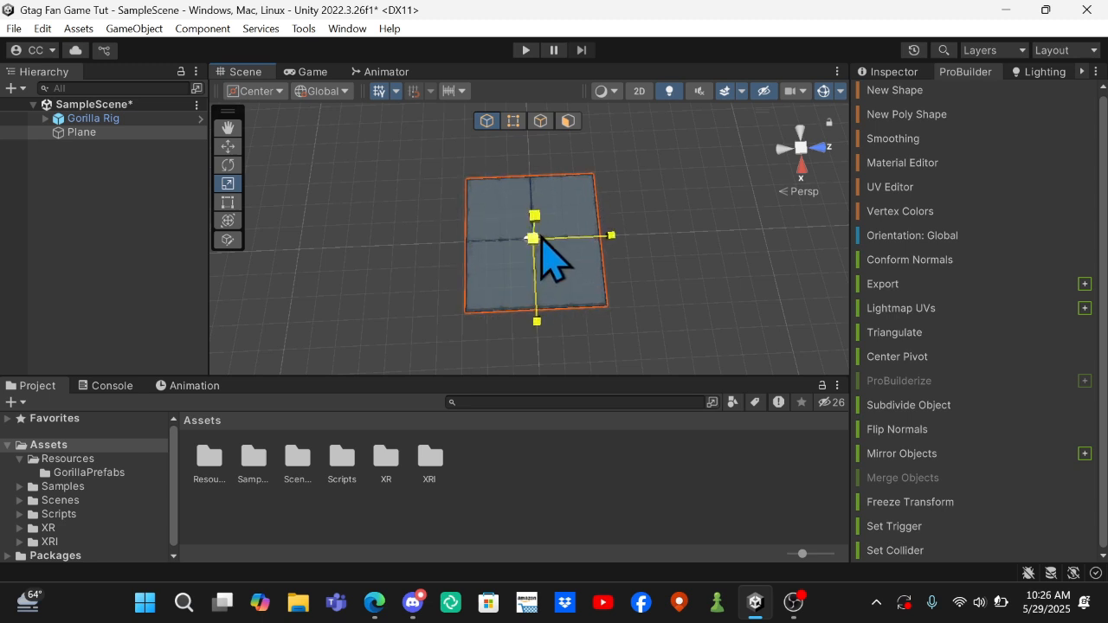
{"action": "left_click_drag", "start_coordinate": [553, 264], "coordinate": [536, 248]}
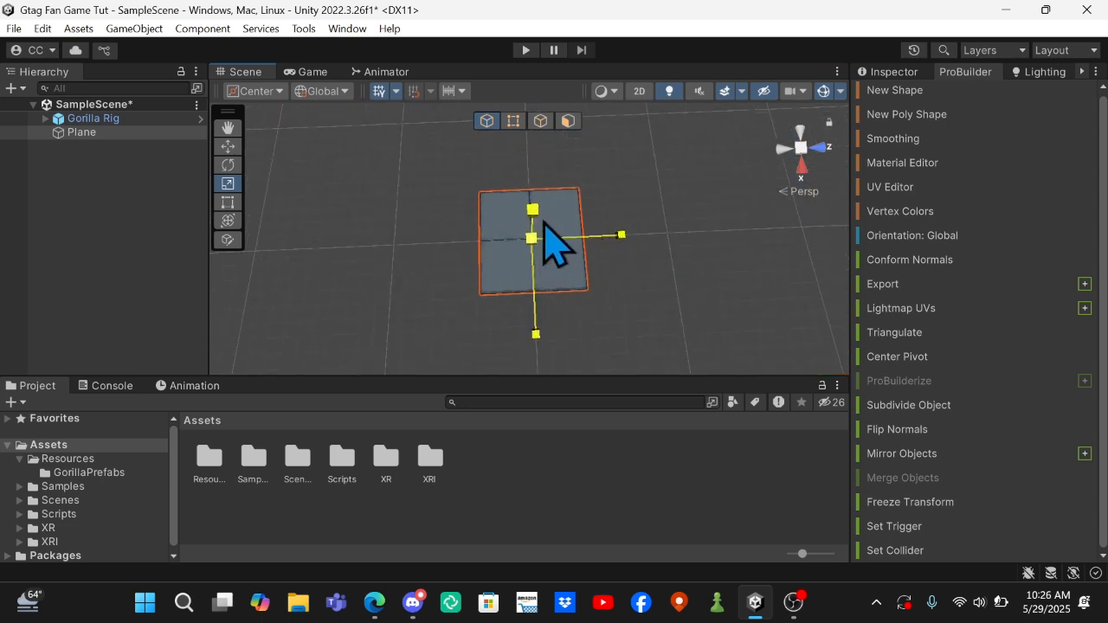
{"action": "right_click_drag", "start_coordinate": [599, 260], "coordinate": [208, 229]}
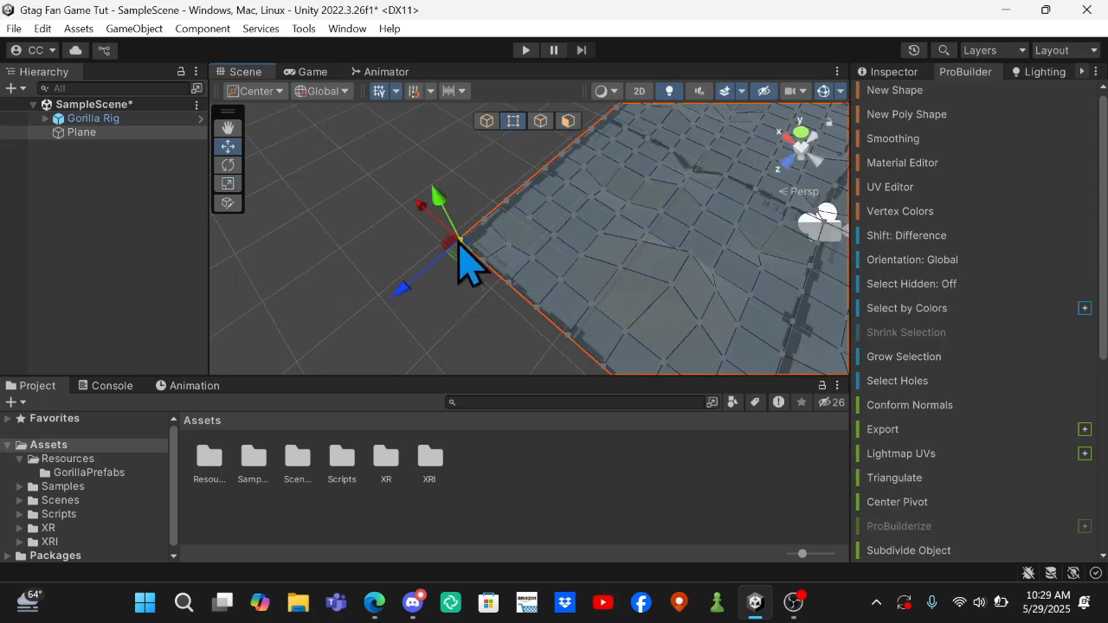
Pull the plane's outermost corner vertex slightly inward along the ground to start rounding the corner.
{"action": "left_click_drag", "start_coordinate": [460, 261], "coordinate": [466, 260]}
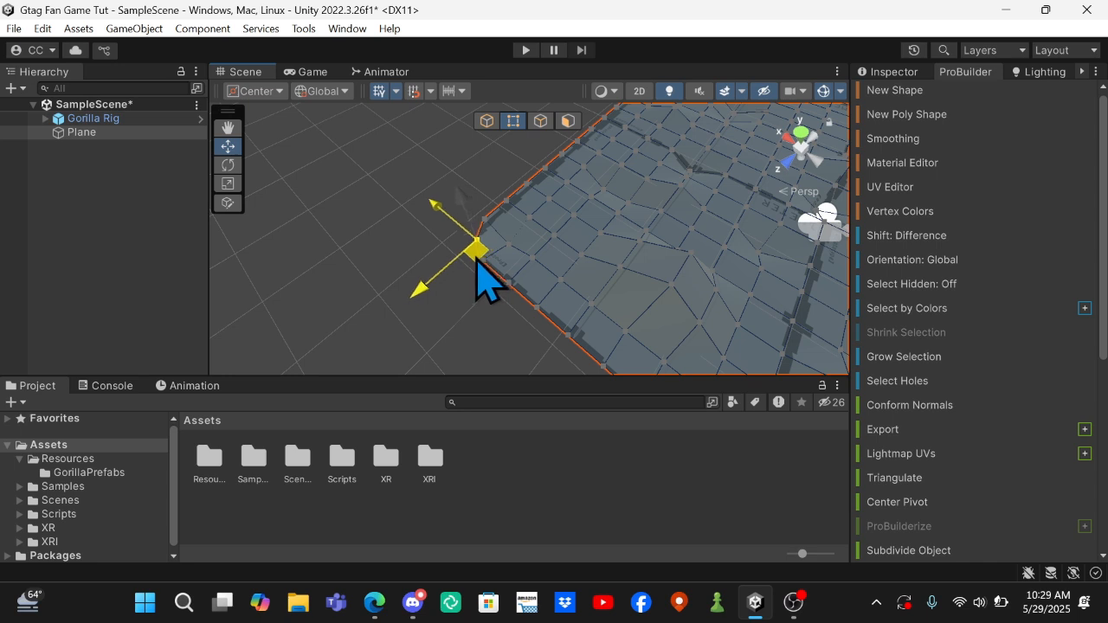
{"action": "left_click_drag", "start_coordinate": [476, 260], "coordinate": [471, 255]}
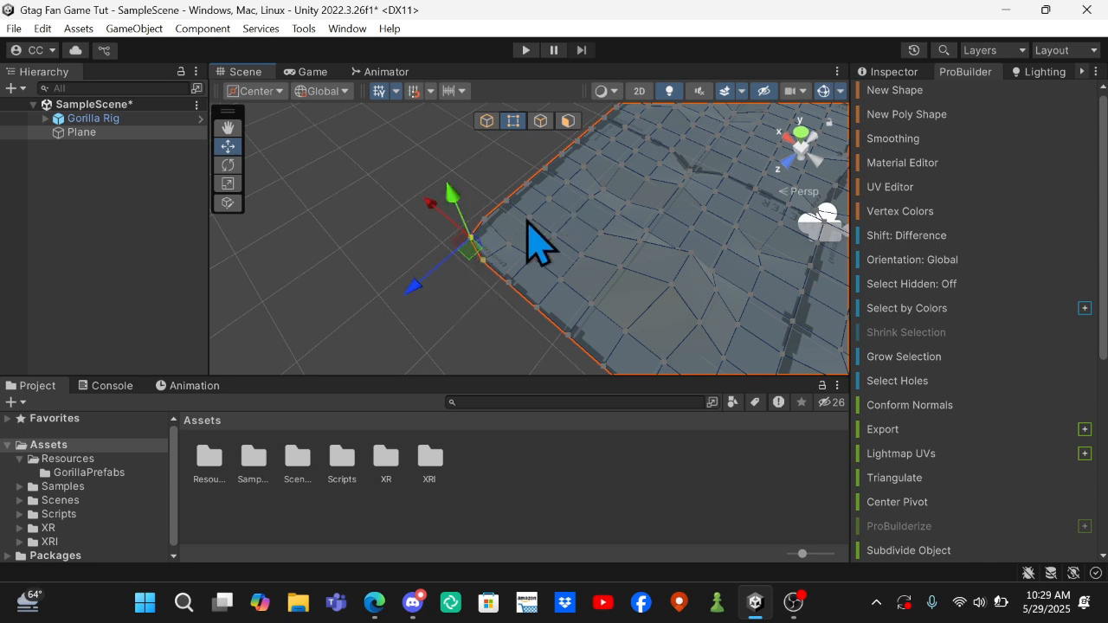
Select the two edges at the plane's corner in edge selection mode and look through the available ProBuilder edge tools.
{"action": "left_click", "coordinate": [541, 120]}
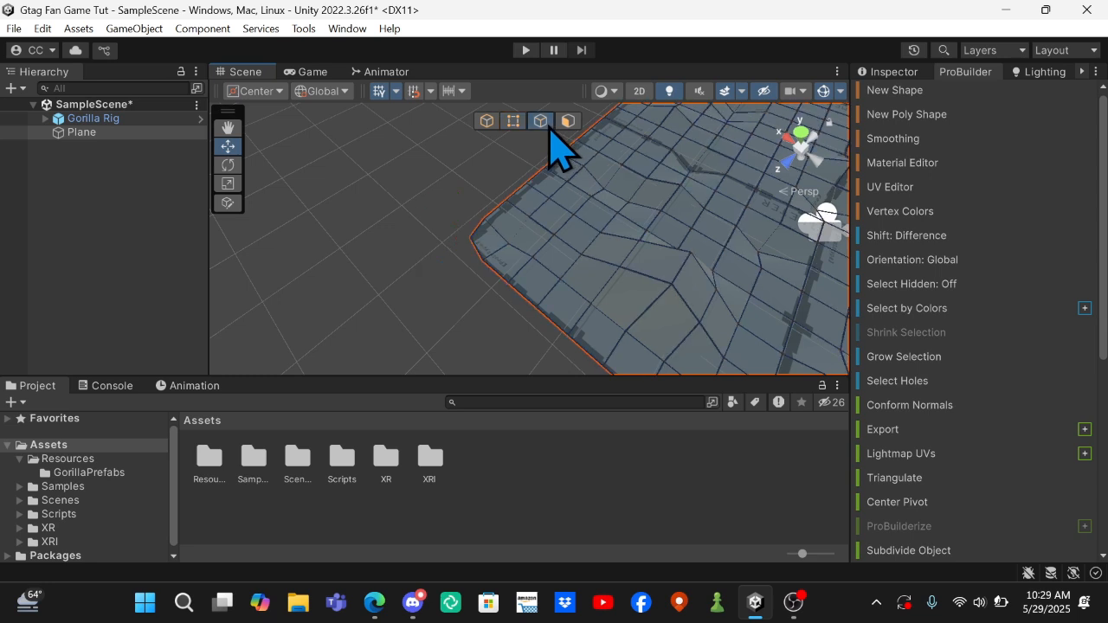
{"action": "left_click", "coordinate": [479, 235]}
{"action": "left_click", "coordinate": [479, 257], "text": "shift"}
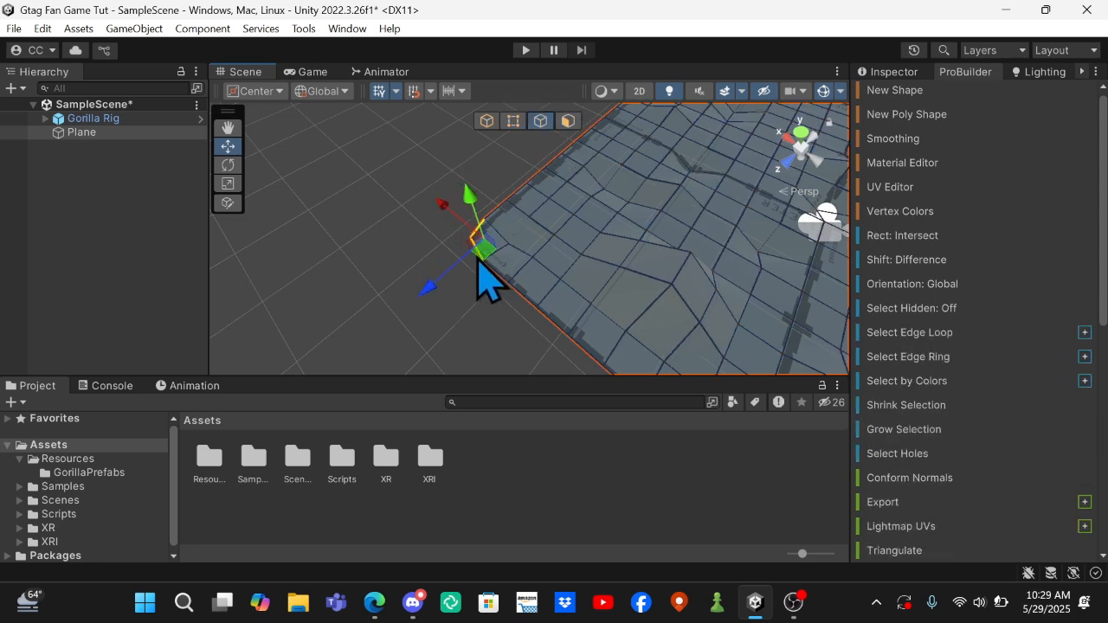
{"action": "scroll", "coordinate": [930, 355], "scroll_direction": "down", "scroll_amount": 4}
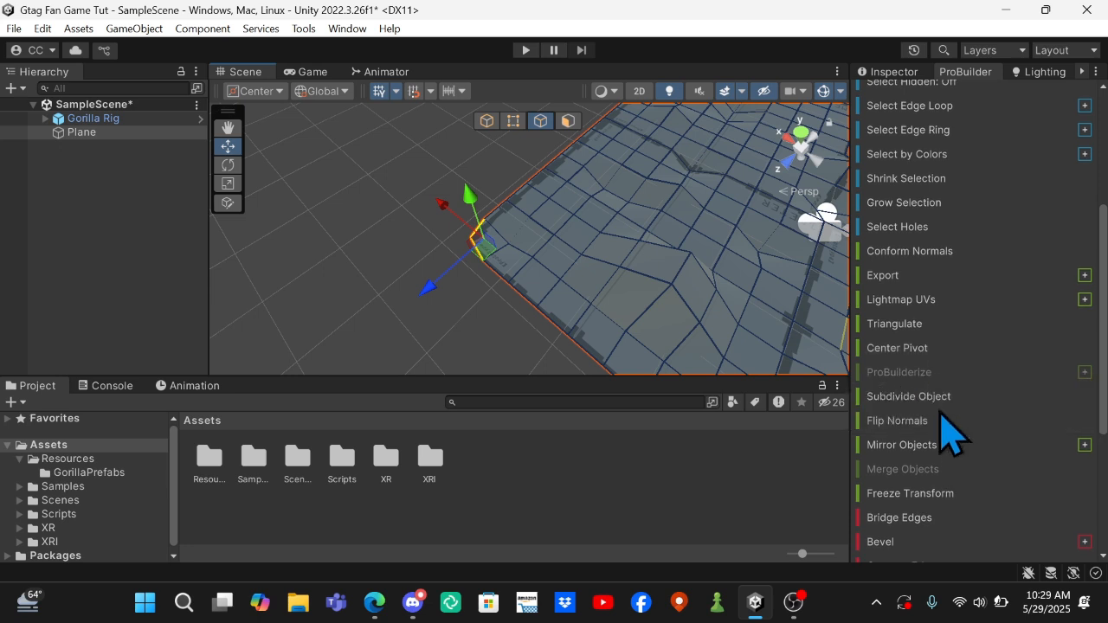
{"action": "scroll", "coordinate": [947, 415], "scroll_direction": "down", "scroll_amount": 3}
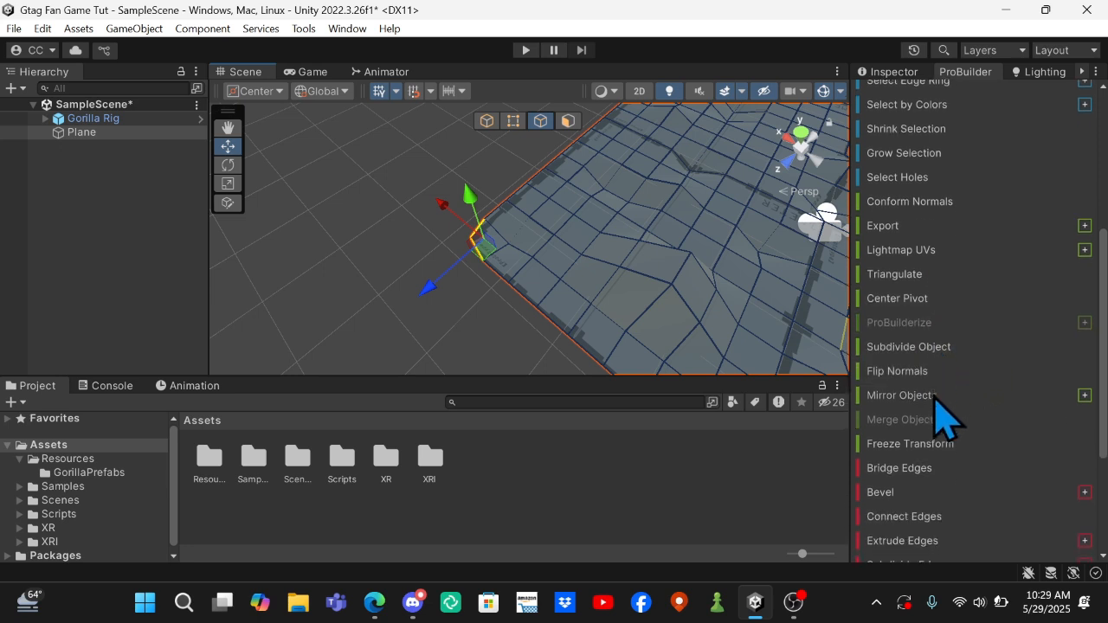
{"action": "scroll", "coordinate": [1032, 391], "scroll_direction": "down", "scroll_amount": 3}
{"action": "scroll", "coordinate": [1026, 390], "scroll_direction": "down", "scroll_amount": 1}
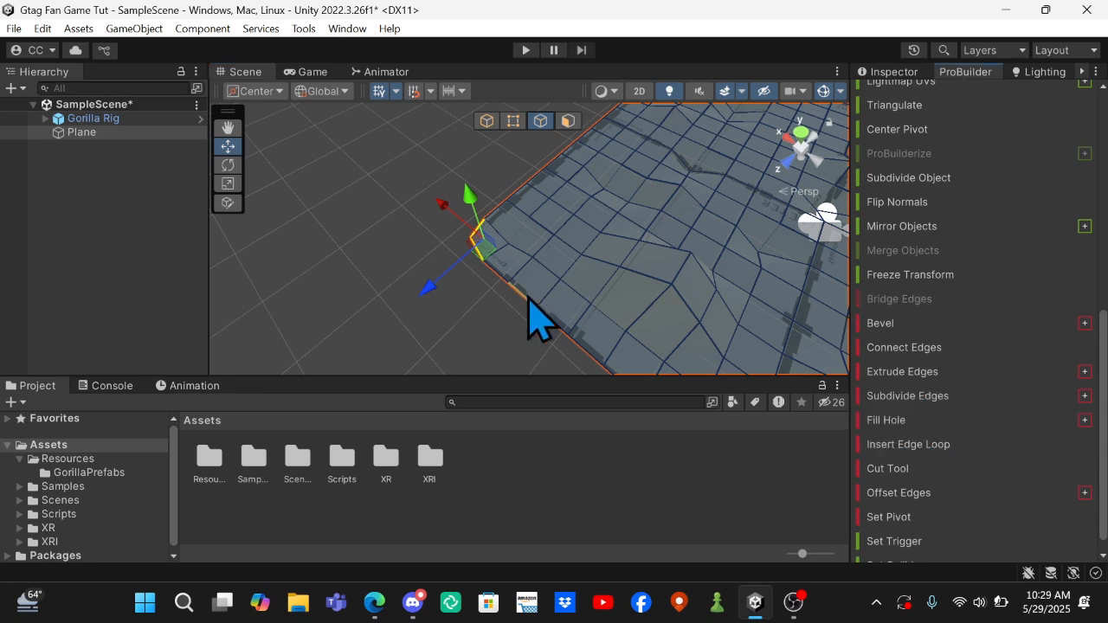
Reposition the vertices beside the plane's corner in vertex selection mode to round it off, and clear the selection.
{"action": "left_click", "coordinate": [513, 121]}
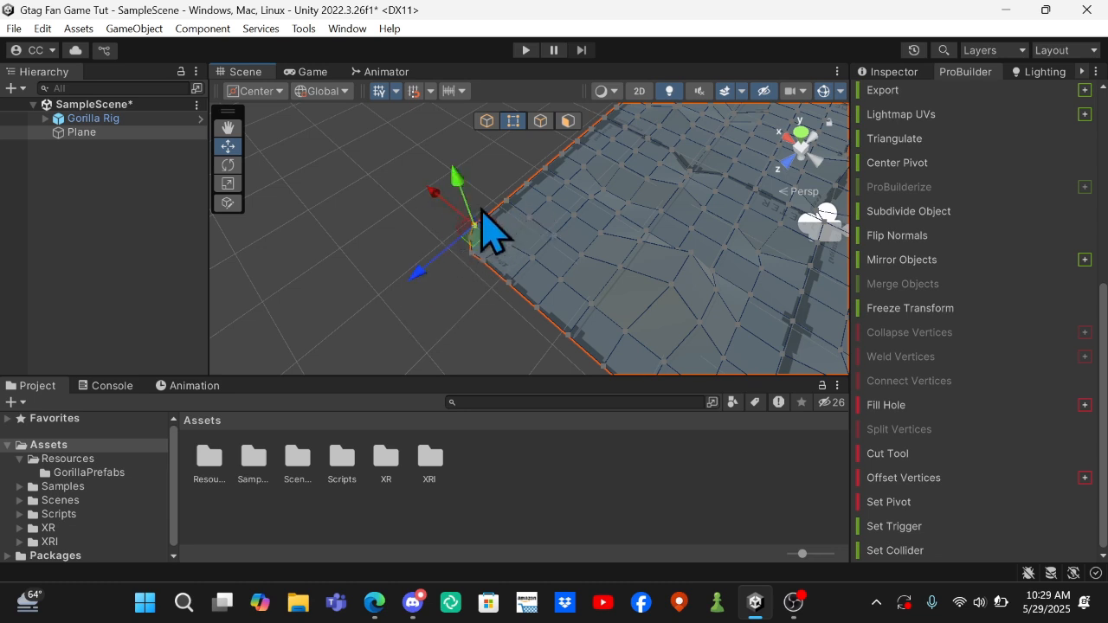
{"action": "left_click_drag", "start_coordinate": [472, 257], "coordinate": [420, 307]}
{"action": "left_click", "coordinate": [502, 324]}
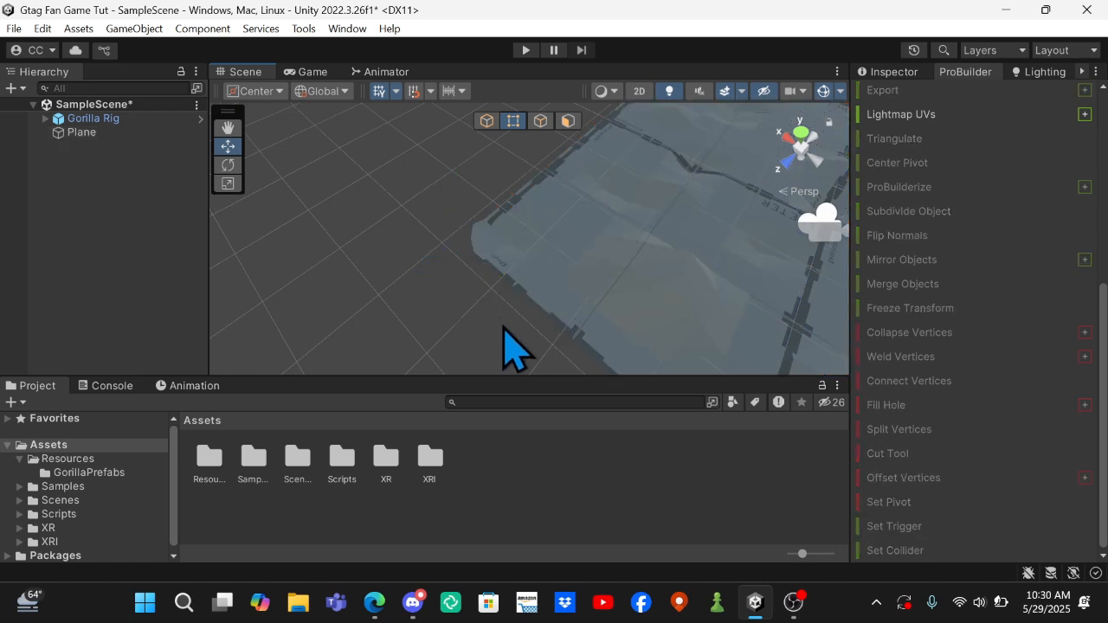
Select all the edges around the outer perimeter of the subdivided plane in edge selection mode.
{"action": "right_click_drag", "start_coordinate": [502, 325], "coordinate": [520, 251]}
{"action": "left_click", "coordinate": [520, 251]}
{"action": "right_click_drag", "start_coordinate": [519, 251], "coordinate": [335, 153]}
{"action": "left_click", "coordinate": [609, 240]}
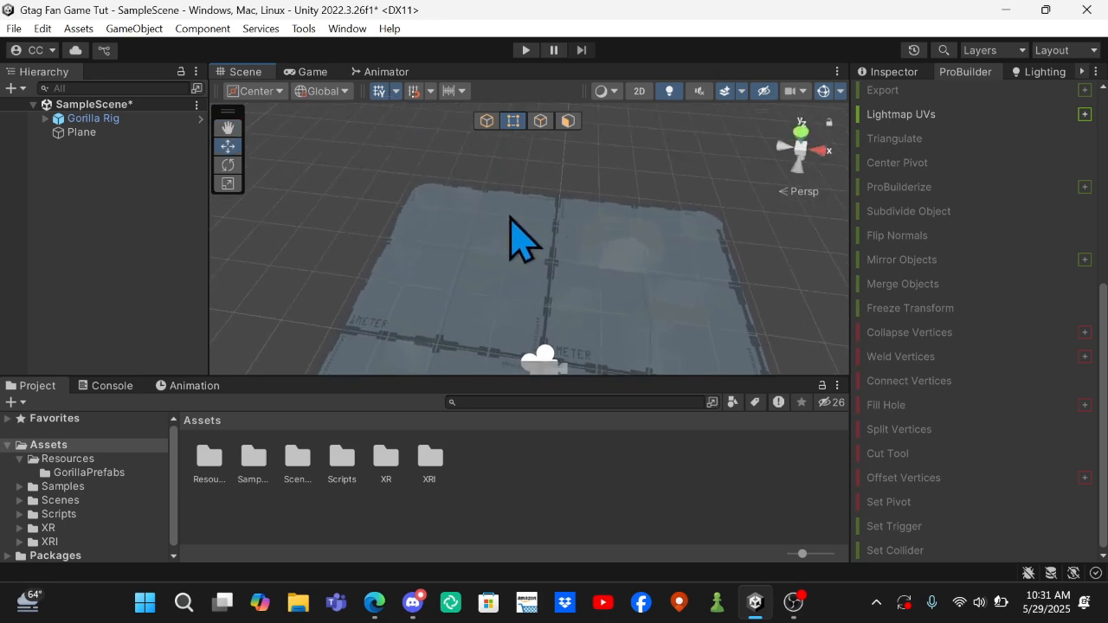
{"action": "left_click", "coordinate": [541, 121]}
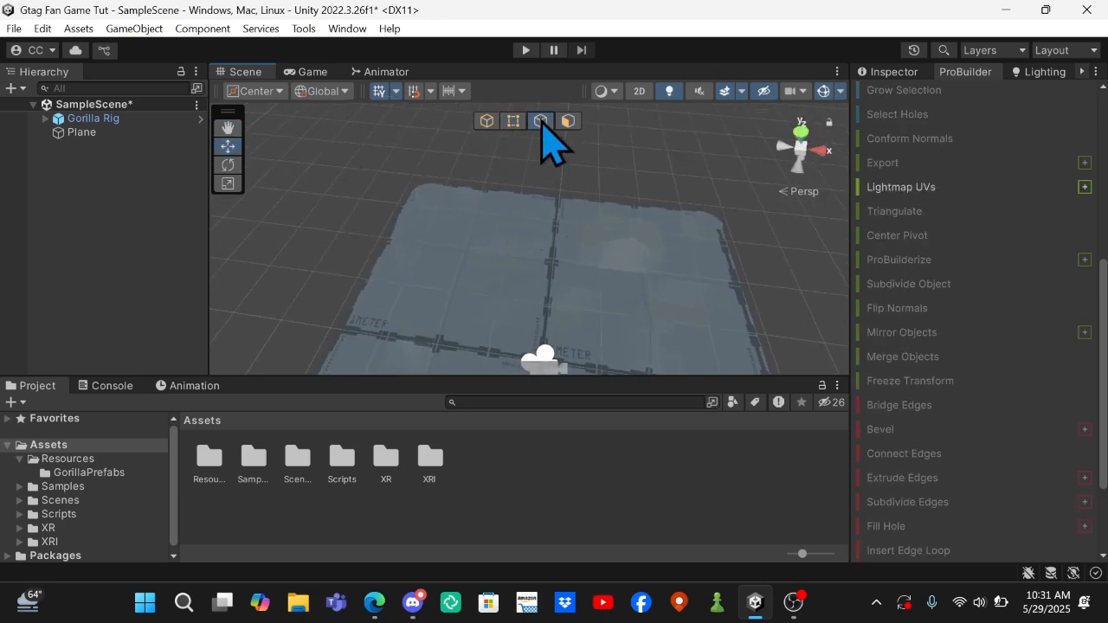
{"action": "left_click", "coordinate": [500, 251]}
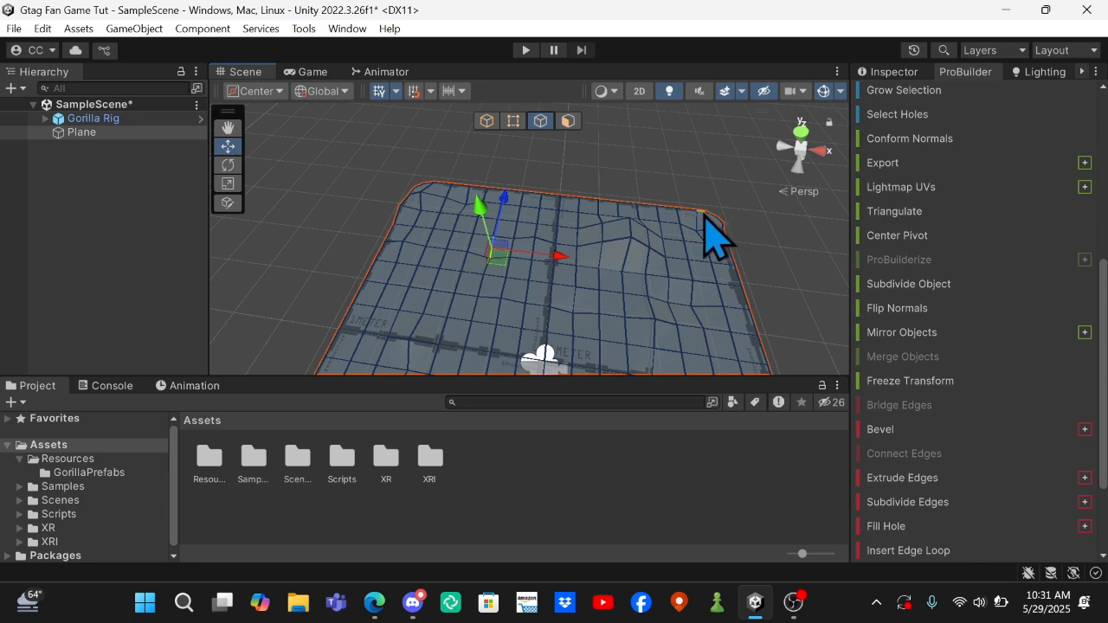
{"action": "scroll", "coordinate": [779, 260], "scroll_direction": "down", "scroll_amount": 8}
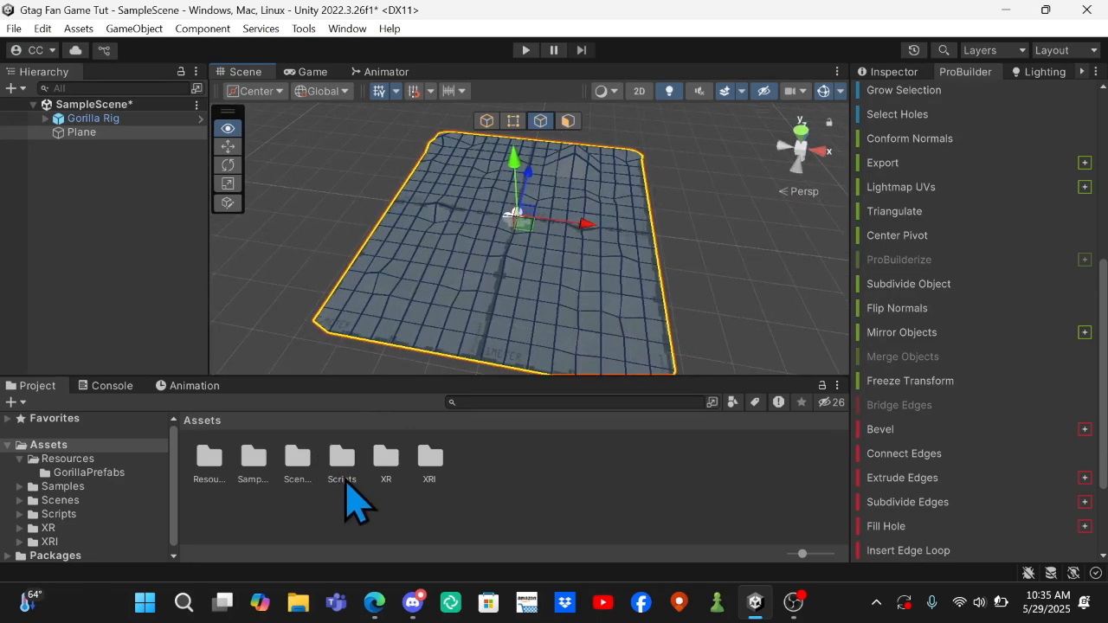
{"action": "left_click_drag", "start_coordinate": [346, 482], "coordinate": [384, 484], "text": "alt"}
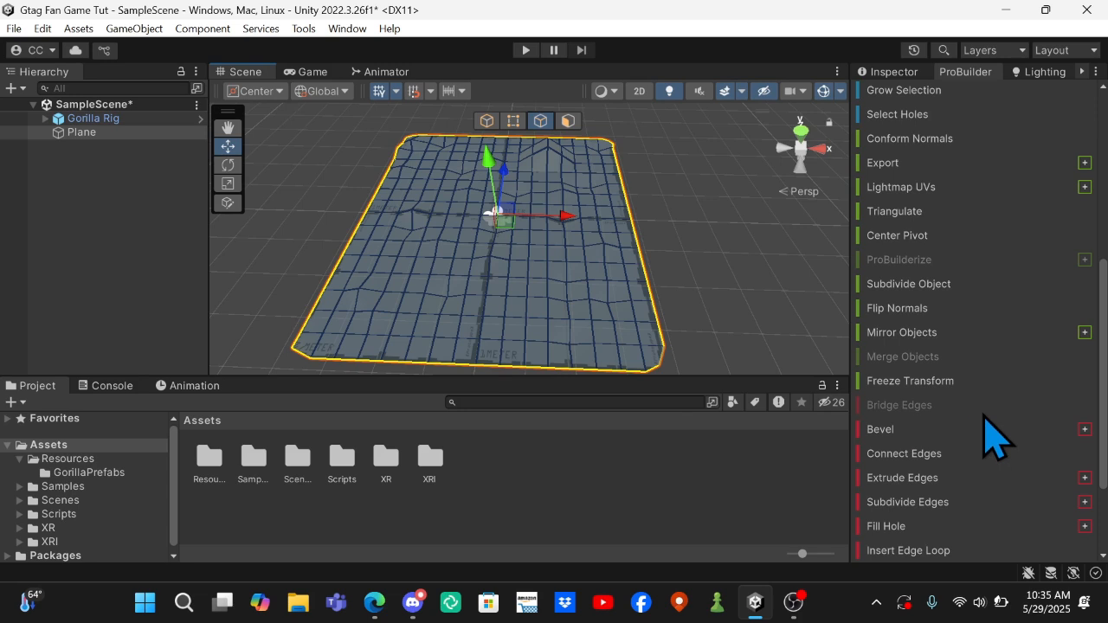
Extrude the plane's perimeter edges and raise them upward into tall walls enclosing the ground.
{"action": "left_click", "coordinate": [935, 483]}
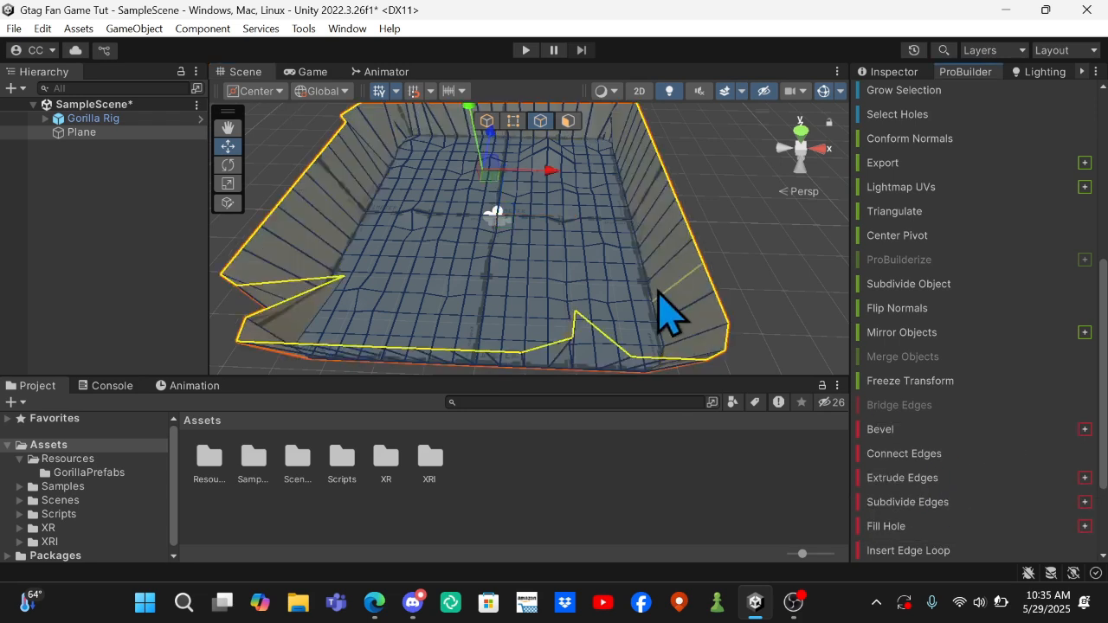
{"action": "right_click_drag", "start_coordinate": [435, 195], "coordinate": [111, 149]}
{"action": "key", "text": "s"}
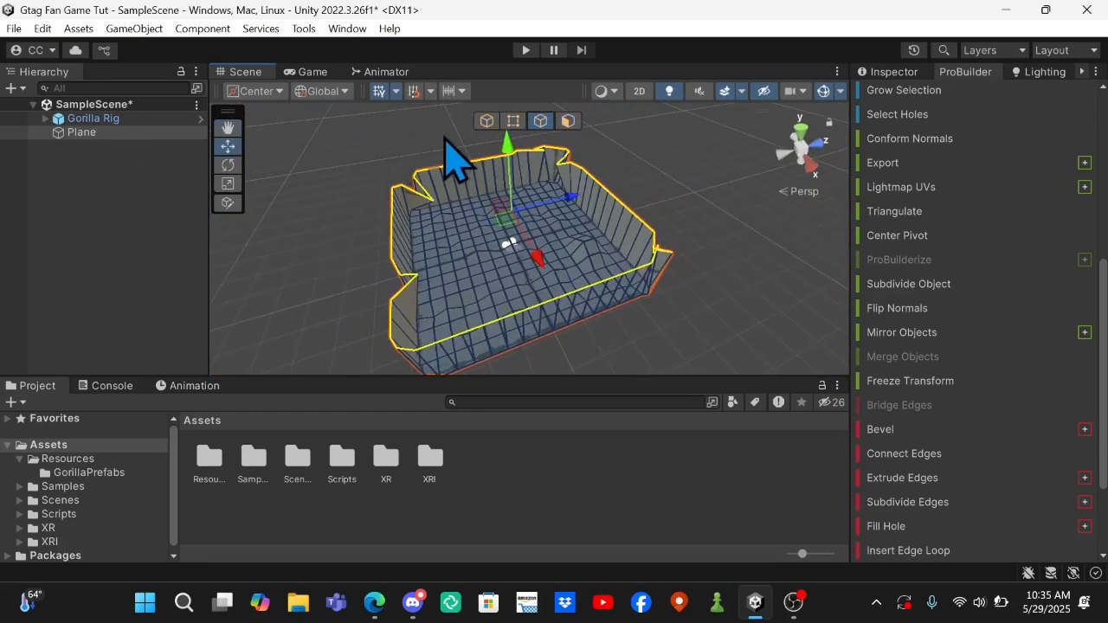
{"action": "left_click_drag", "start_coordinate": [512, 162], "coordinate": [514, 87]}
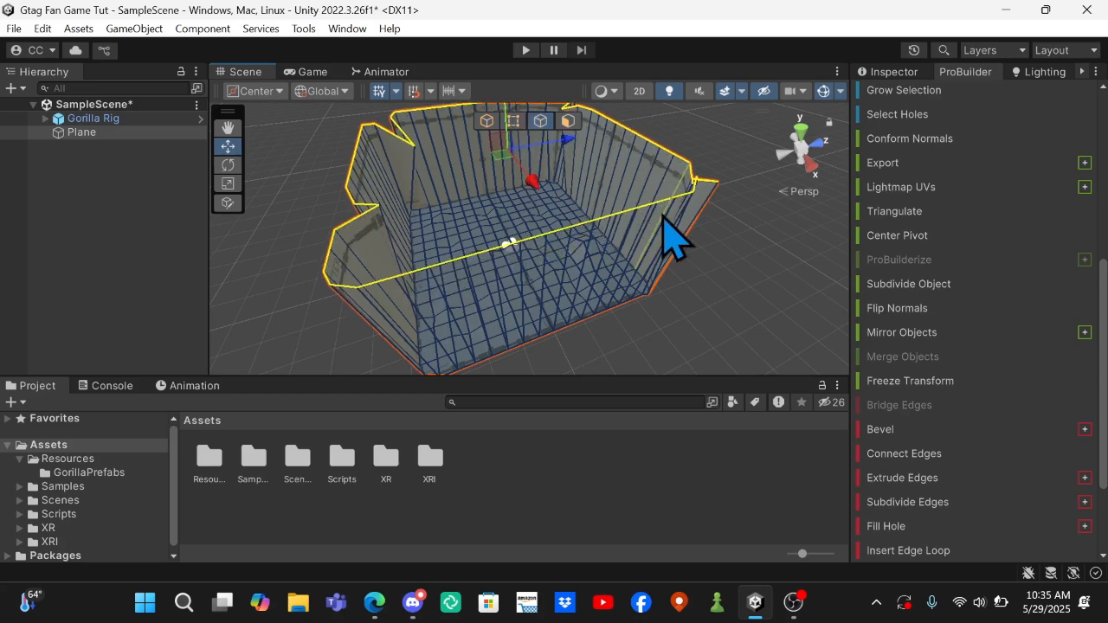
{"action": "right_click_drag", "start_coordinate": [602, 162], "coordinate": [557, 97]}
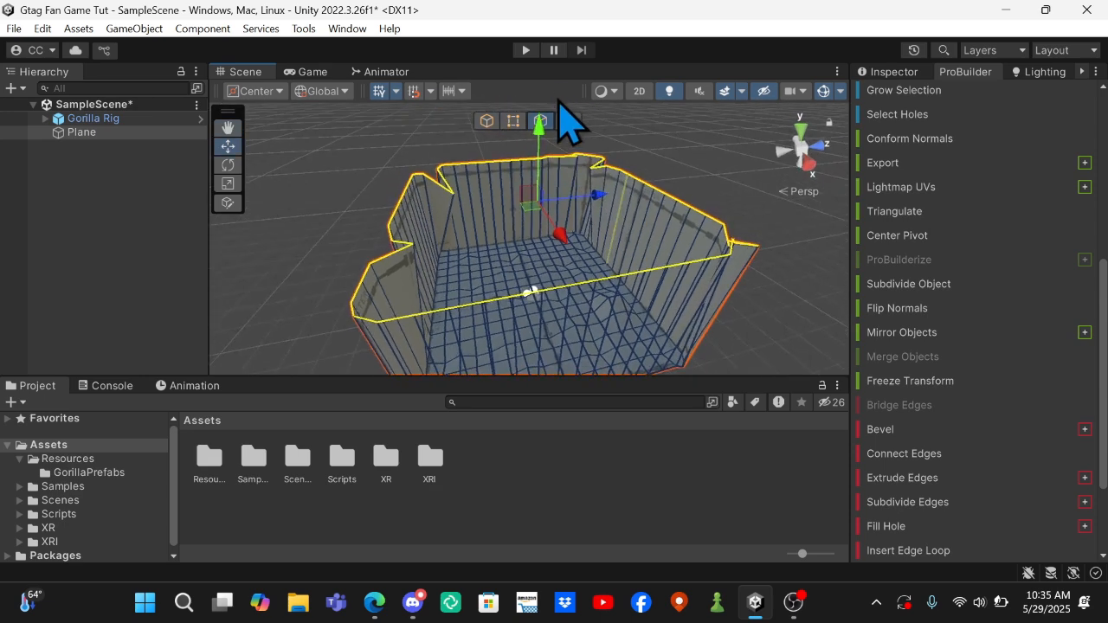
Extrude the top edges of the walls again and scale the new edge loop inward over the map.
{"action": "left_click", "coordinate": [894, 482]}
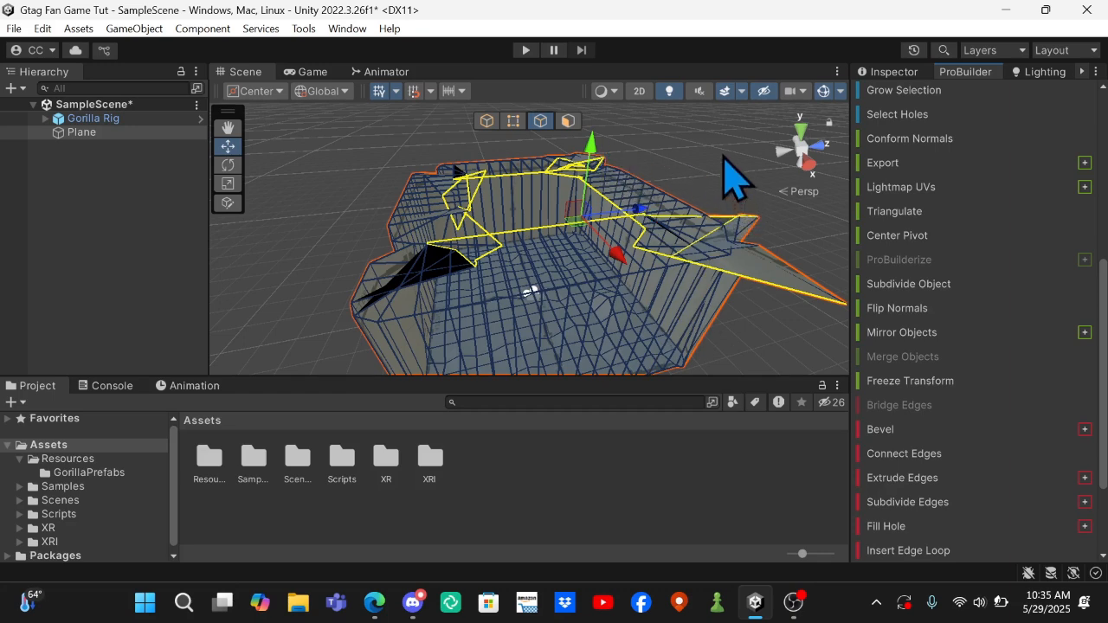
{"action": "left_click", "coordinate": [227, 184]}
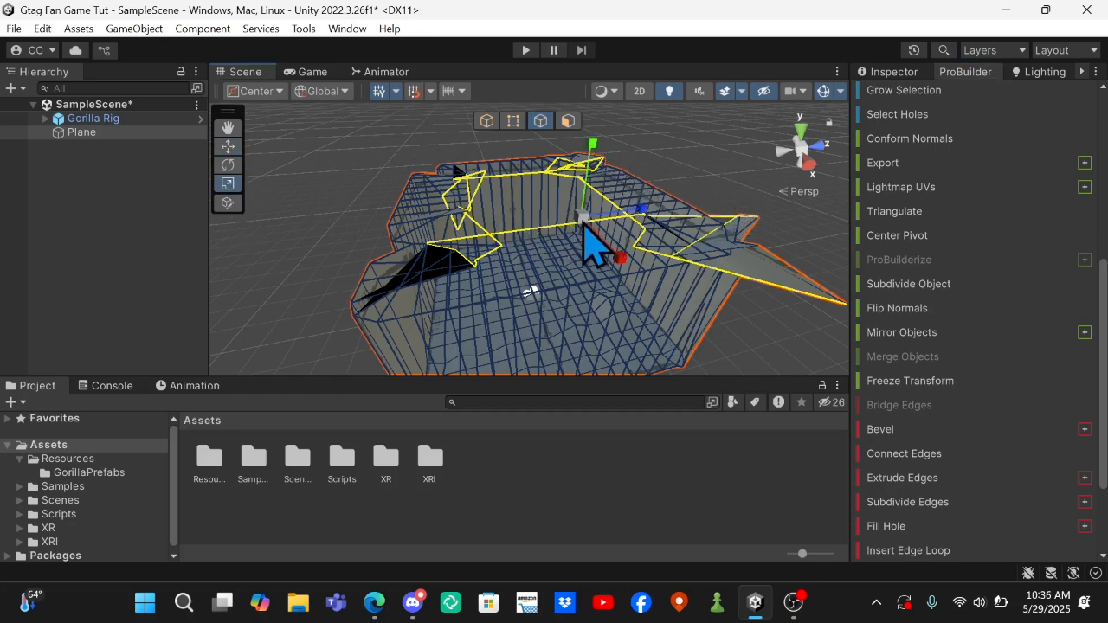
{"action": "mouse_move", "coordinate": [581, 222]}
{"action": "left_mouse_down"}
{"action": "mouse_move", "coordinate": [565, 251]}
{"action": "mouse_move", "coordinate": [594, 230]}
{"action": "left_mouse_up"}
{"action": "left_click", "coordinate": [228, 146]}
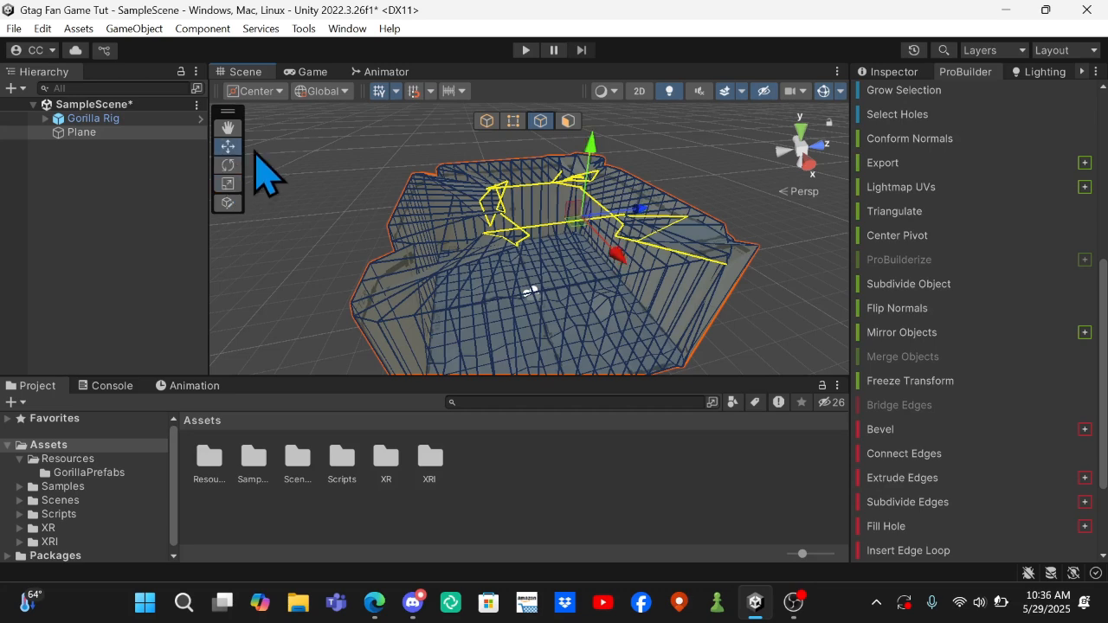
Raise the inner edge loop above the walls with the Move tool and shift it slightly along the Z axis.
{"action": "left_click_drag", "start_coordinate": [598, 160], "coordinate": [601, 113]}
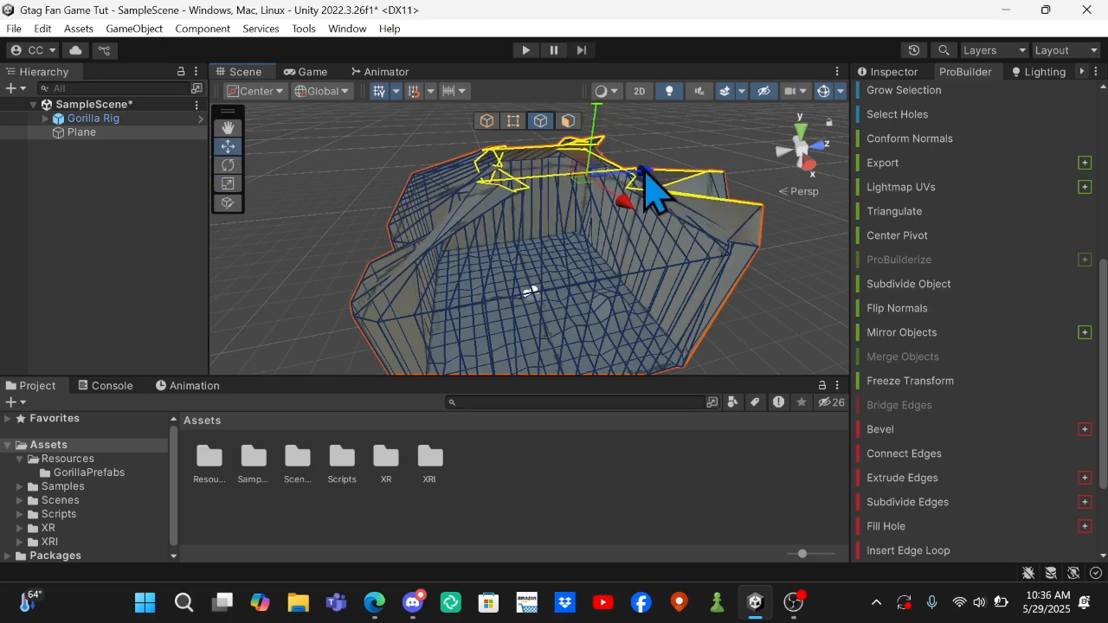
{"action": "left_click_drag", "start_coordinate": [643, 169], "coordinate": [625, 178]}
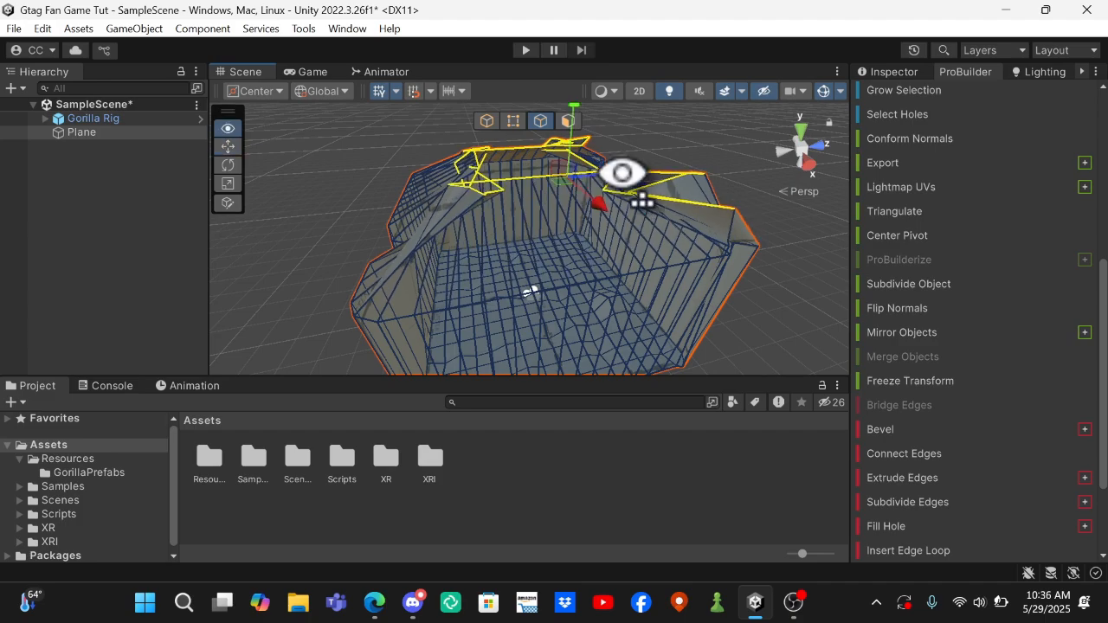
{"action": "key", "text": "w"}
{"action": "right_click_drag", "start_coordinate": [622, 173], "coordinate": [254, 421]}
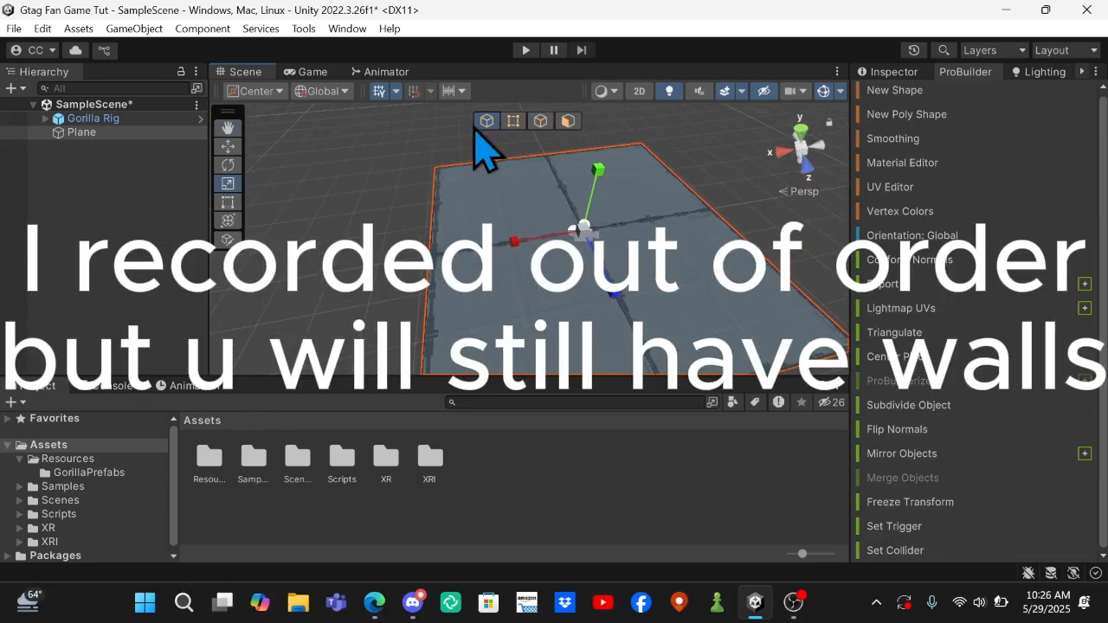
Subdivide the enlarged flat plane three times to give it a dense grid of faces.
{"action": "left_click", "coordinate": [914, 414]}
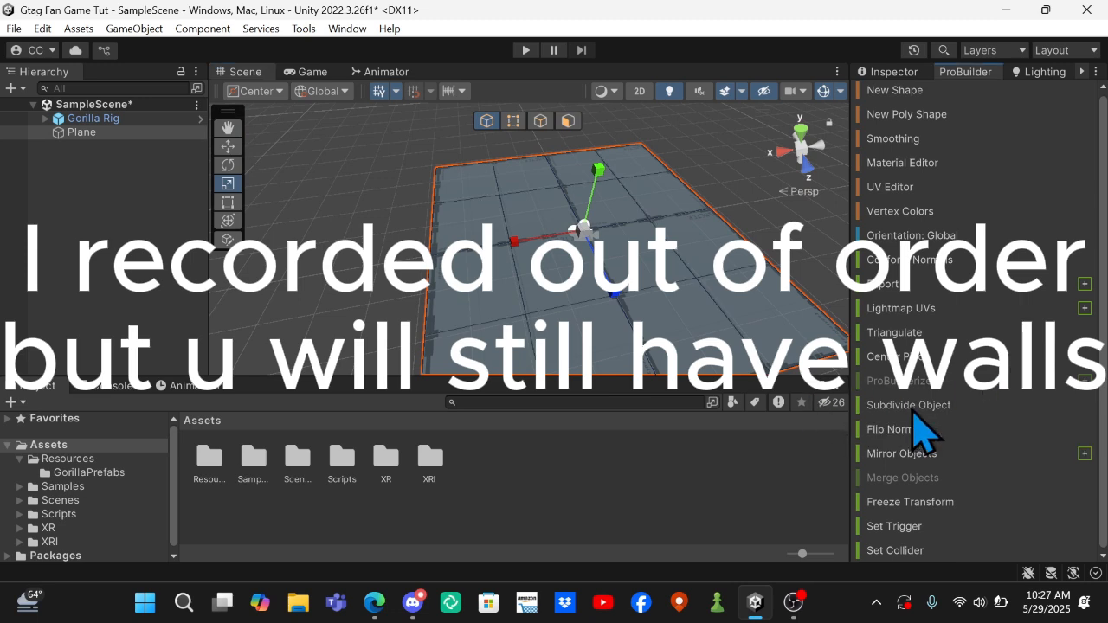
{"action": "left_click", "coordinate": [914, 411]}
{"action": "left_click", "coordinate": [913, 410]}
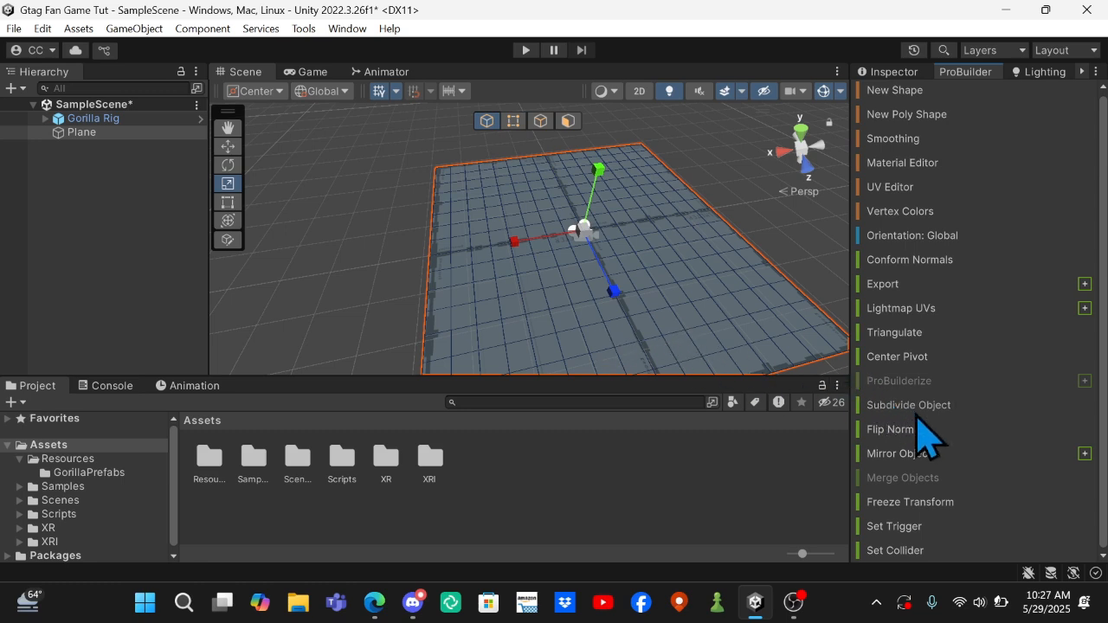
Select individual vertices scattered across the subdivided plane and shift them slightly in height with the Move tool.
{"action": "left_click", "coordinate": [515, 123]}
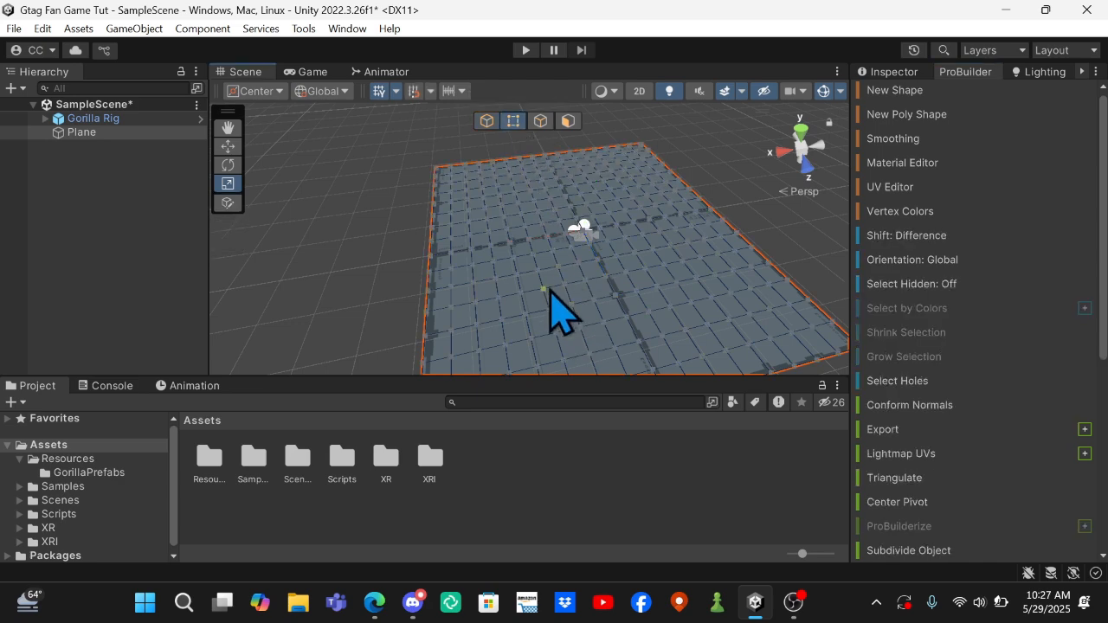
{"action": "left_click_drag", "start_coordinate": [561, 312], "coordinate": [502, 460], "text": "alt"}
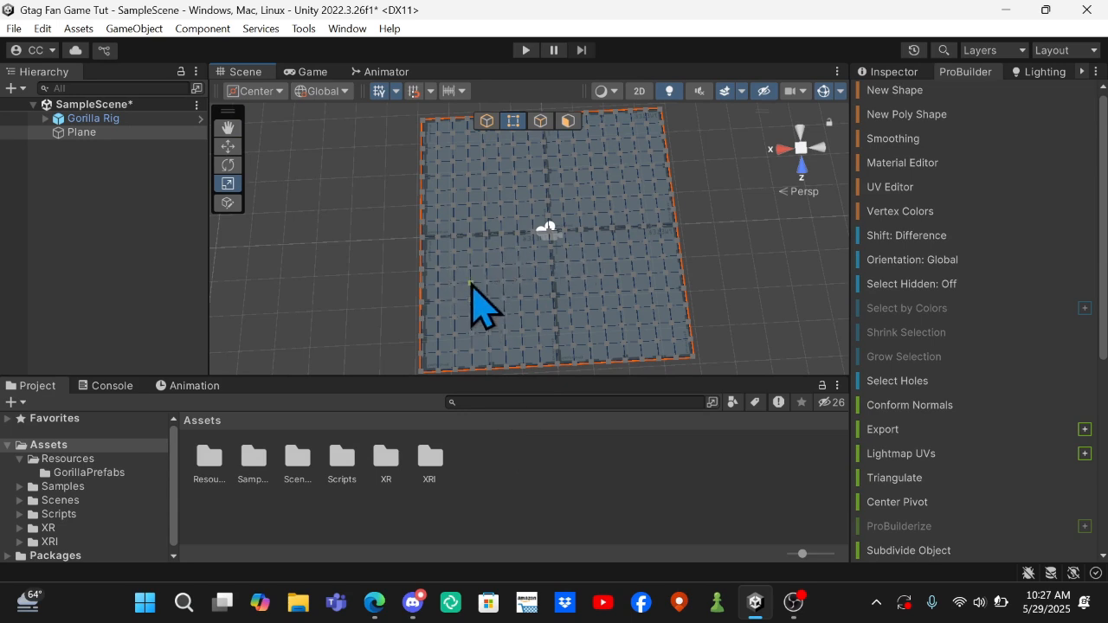
{"action": "left_click", "coordinate": [470, 283]}
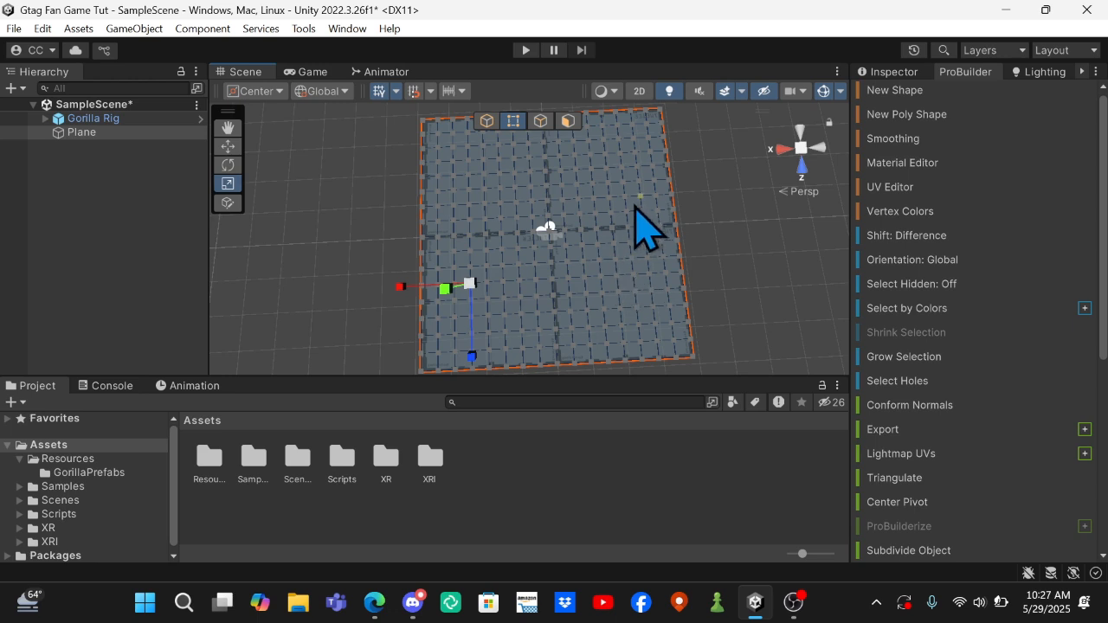
{"action": "left_click", "coordinate": [626, 211], "text": "shift"}
{"action": "left_click", "coordinate": [483, 173], "text": "shift"}
{"action": "left_click", "coordinate": [641, 344], "text": "shift"}
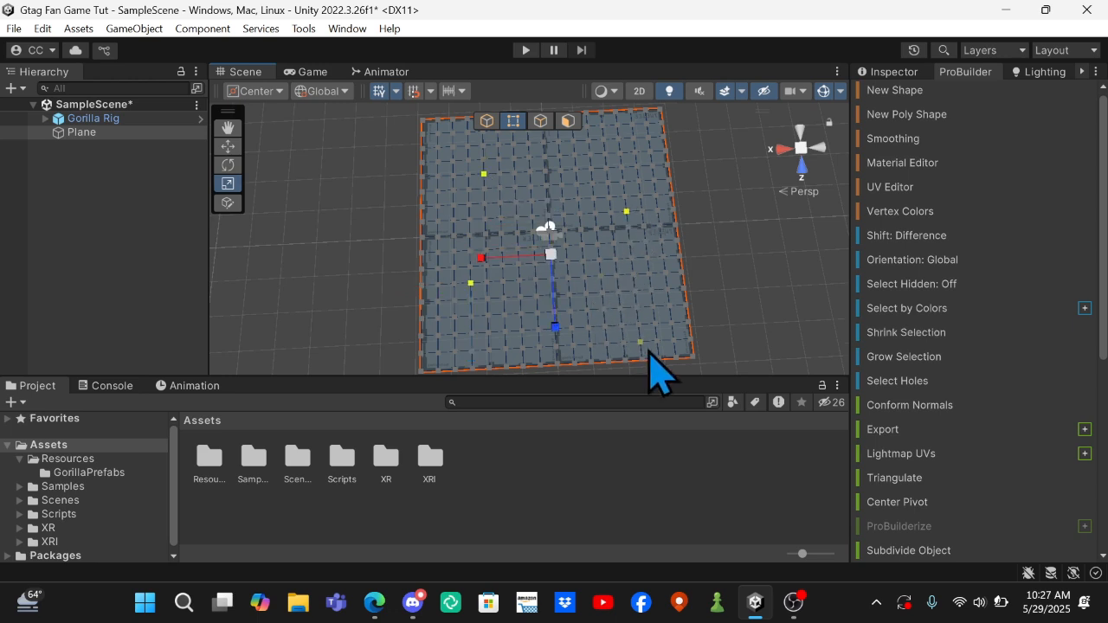
{"action": "left_click", "coordinate": [438, 353], "text": "shift"}
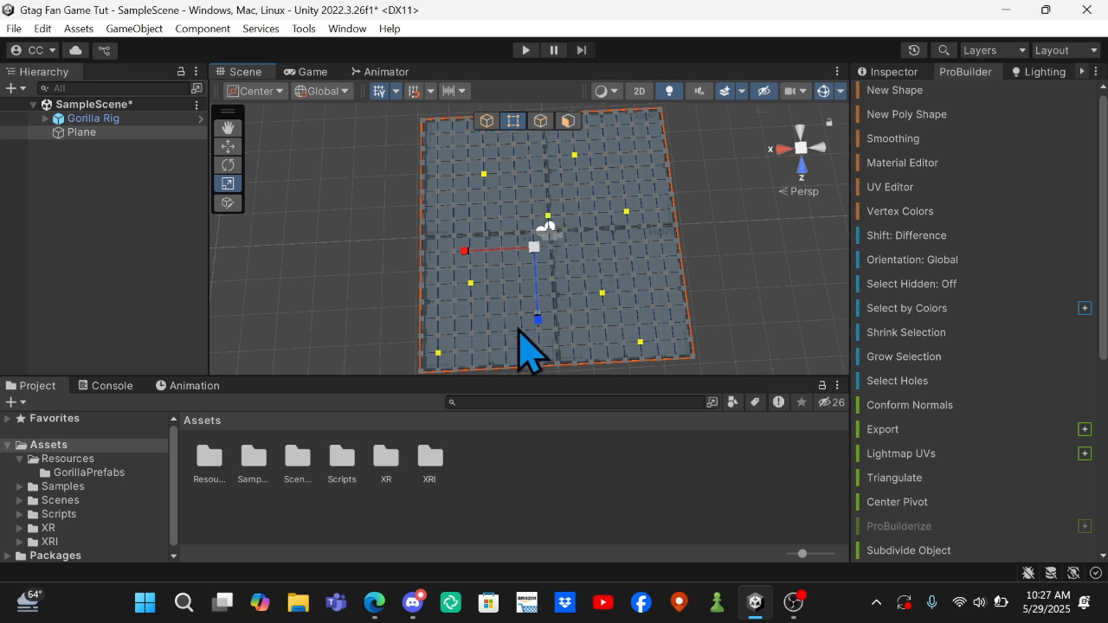
{"action": "left_click", "coordinate": [227, 147]}
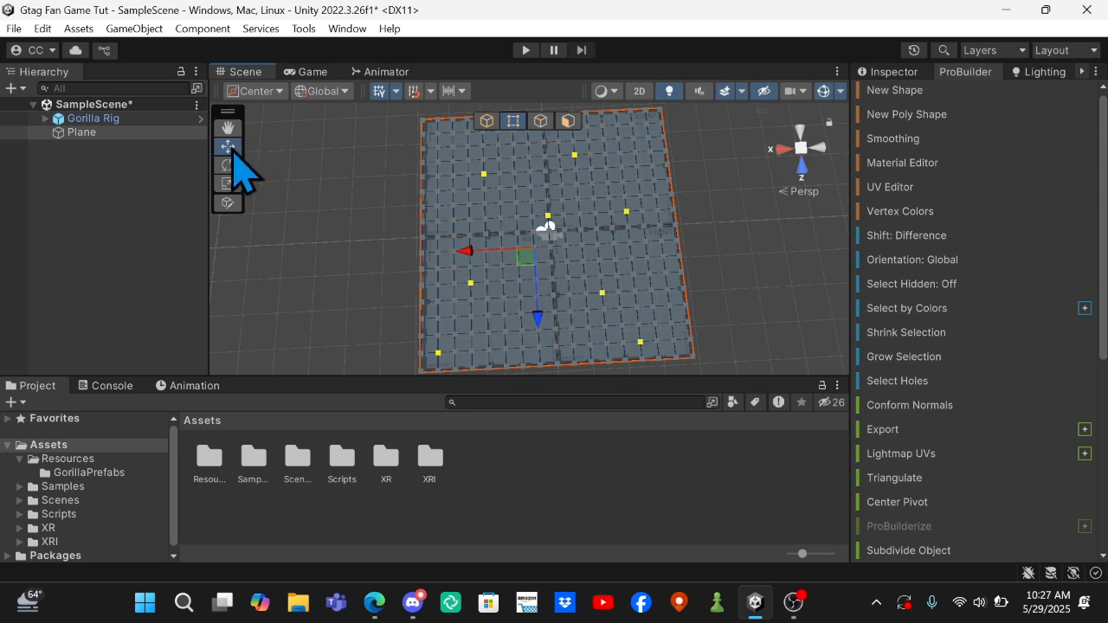
{"action": "right_click_drag", "start_coordinate": [746, 235], "coordinate": [844, 463]}
{"action": "key", "text": "2"}
{"action": "key", "text": "2"}
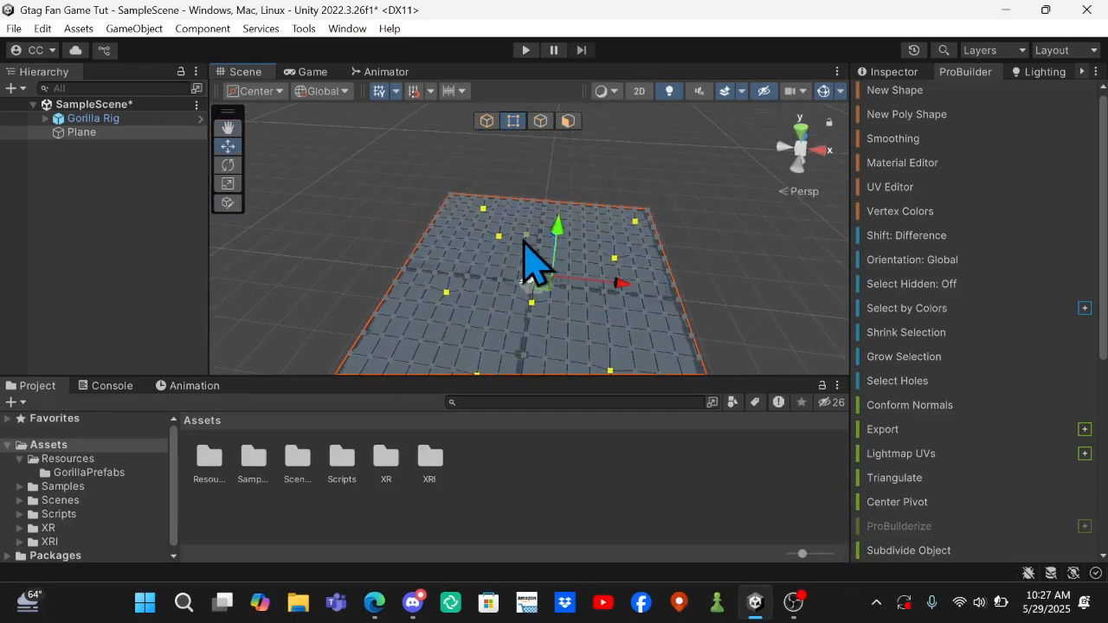
Select another scattered set of vertices around the plane's middle and outer areas and raise them slightly.
{"action": "left_click", "coordinate": [531, 227]}
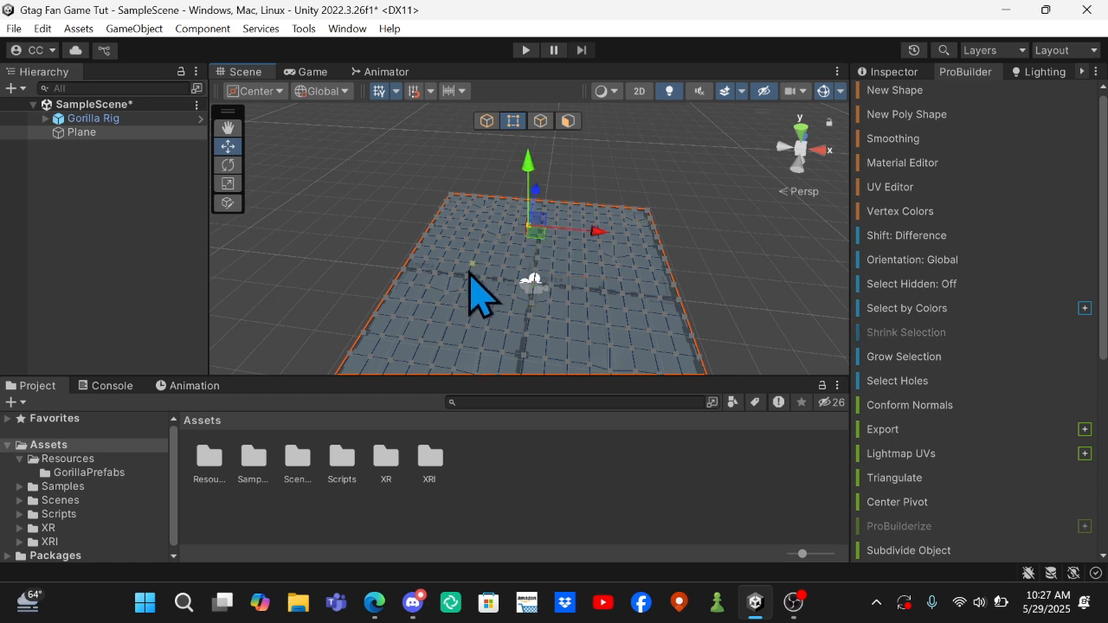
{"action": "left_click", "coordinate": [451, 274], "text": "shift"}
{"action": "left_click", "coordinate": [526, 333], "text": "shift"}
{"action": "left_click", "coordinate": [603, 265], "text": "shift"}
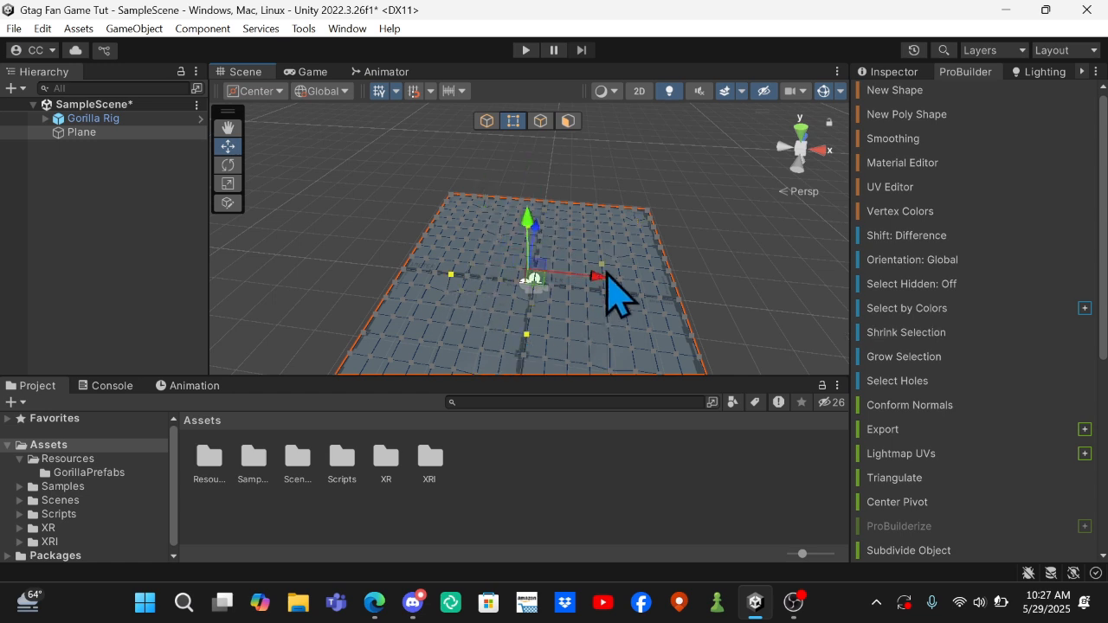
{"action": "left_click", "coordinate": [650, 330], "text": "shift"}
{"action": "left_click", "coordinate": [390, 359], "text": "shift"}
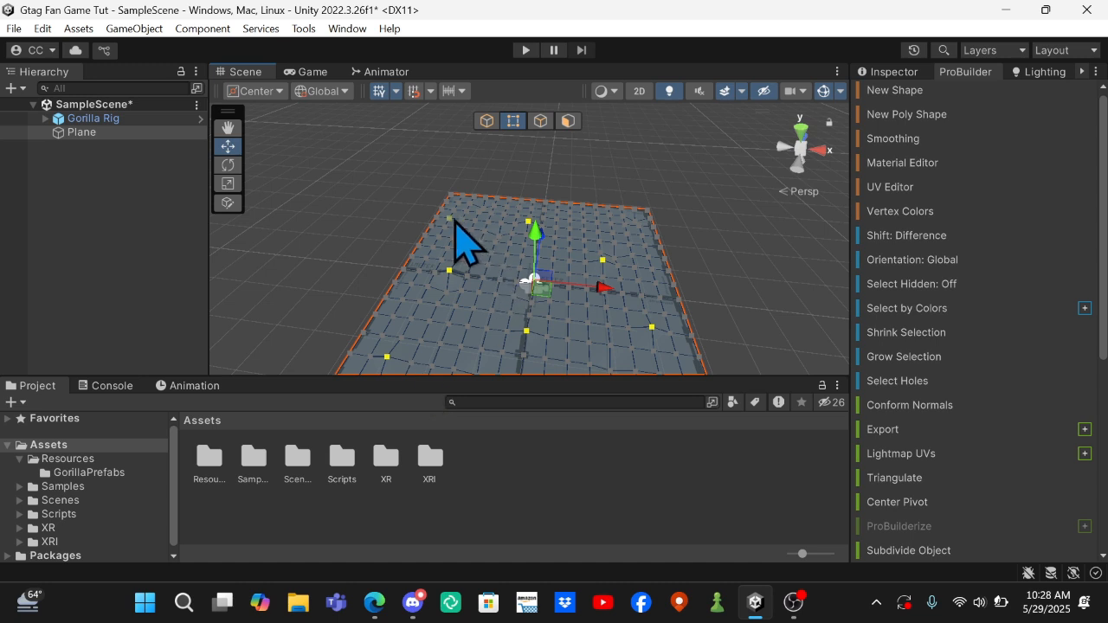
Select a cluster of neighbouring vertices near the plane's far corner and raise them together as the base of a small hill.
{"action": "left_click", "coordinate": [570, 222]}
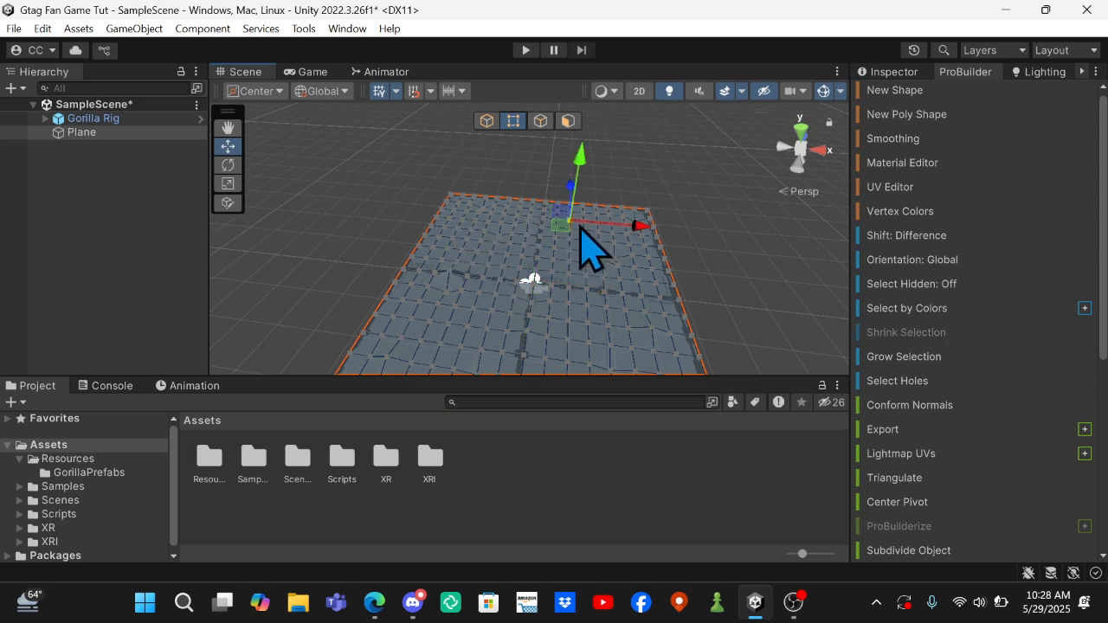
{"action": "right_click_drag", "start_coordinate": [588, 228], "coordinate": [532, 329]}
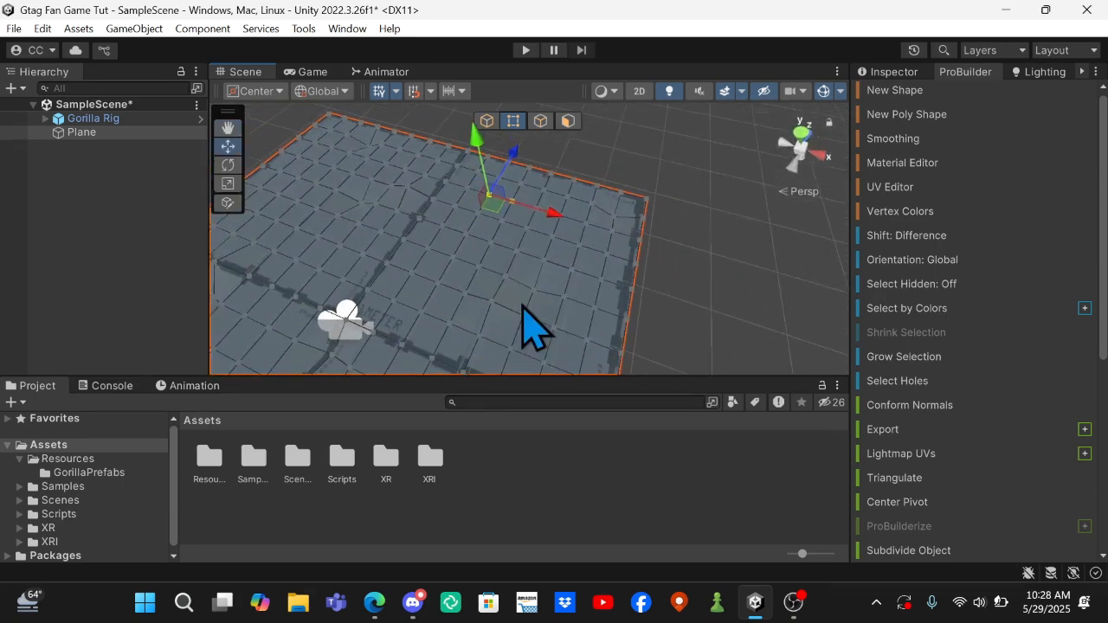
{"action": "left_click", "coordinate": [516, 214], "text": "shift"}
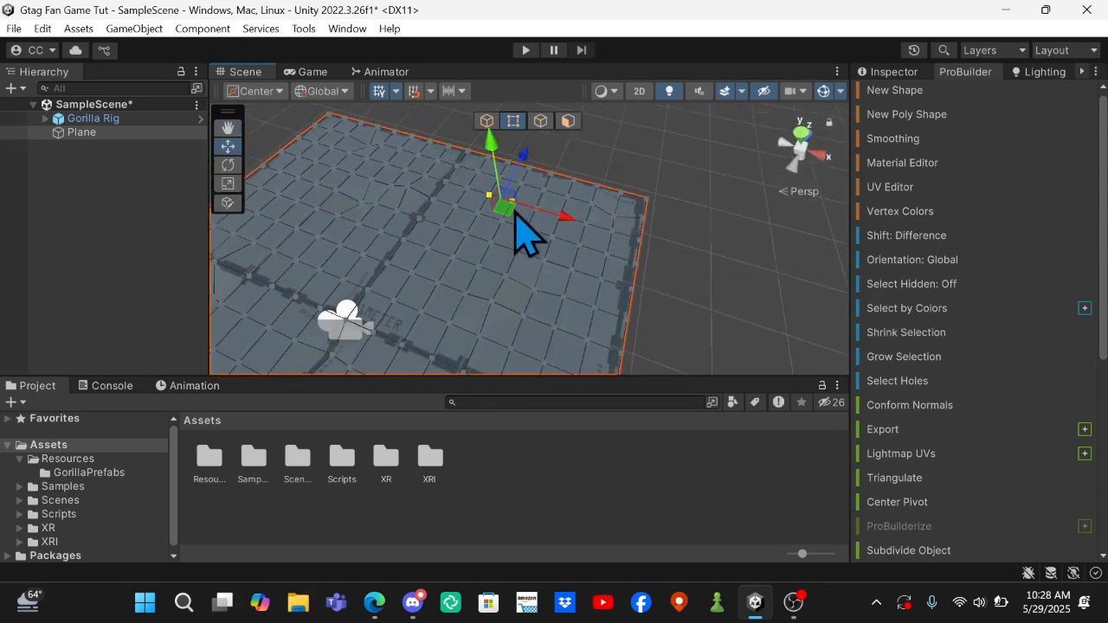
{"action": "left_click", "coordinate": [526, 229], "text": "shift"}
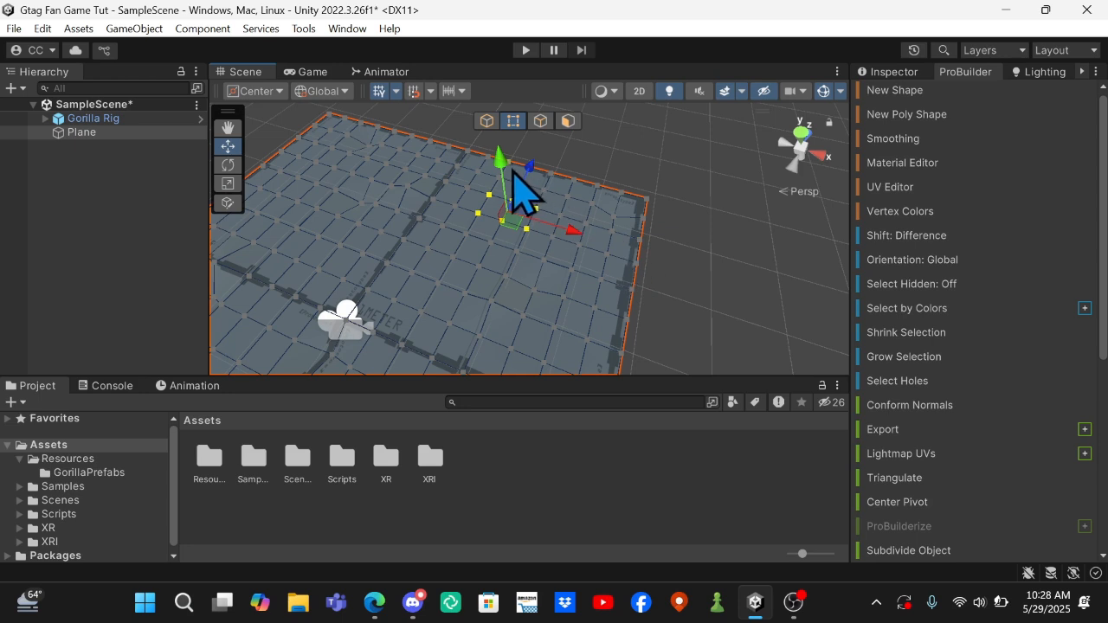
{"action": "left_click_drag", "start_coordinate": [501, 167], "coordinate": [505, 153]}
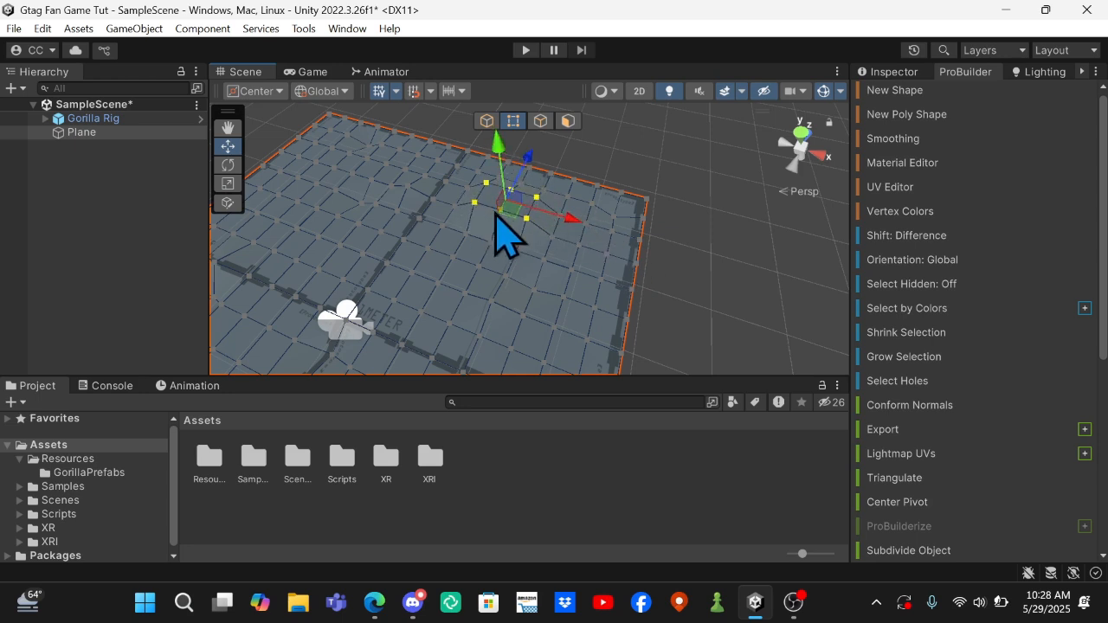
Raise the two inner vertices of the small hill further to form its peak.
{"action": "left_click", "coordinate": [498, 216]}
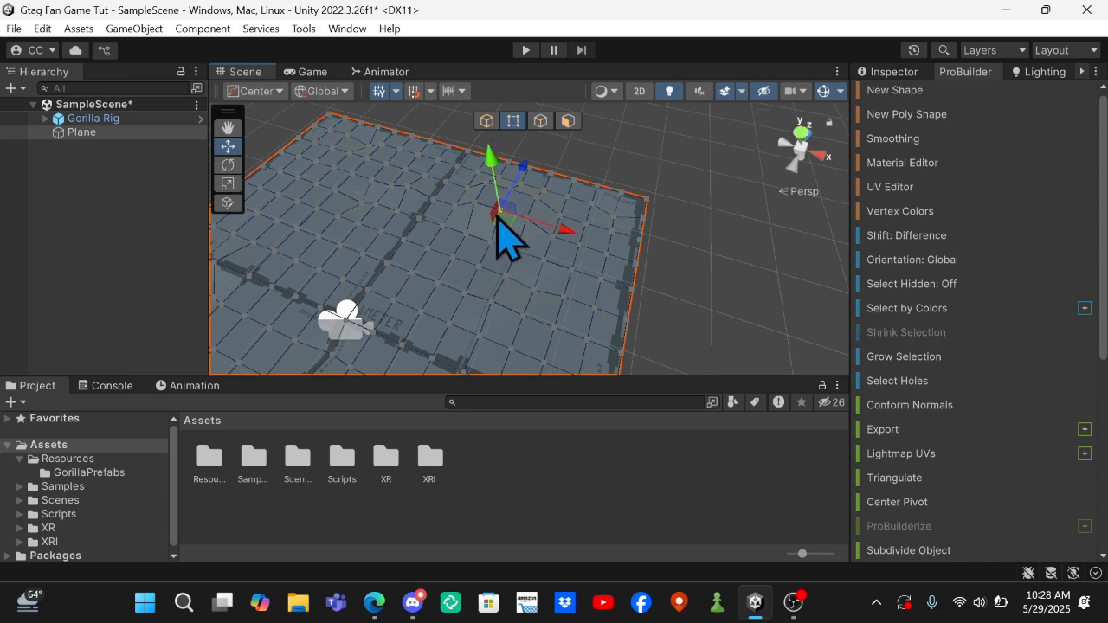
{"action": "left_click", "coordinate": [513, 195], "text": "shift"}
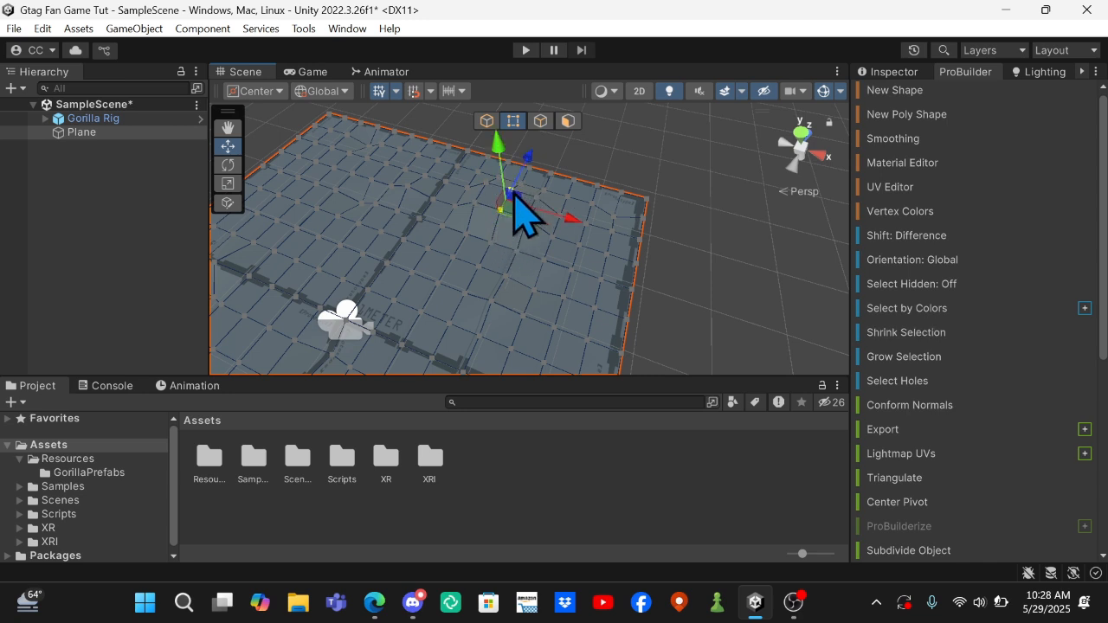
{"action": "left_click_drag", "start_coordinate": [499, 158], "coordinate": [497, 146]}
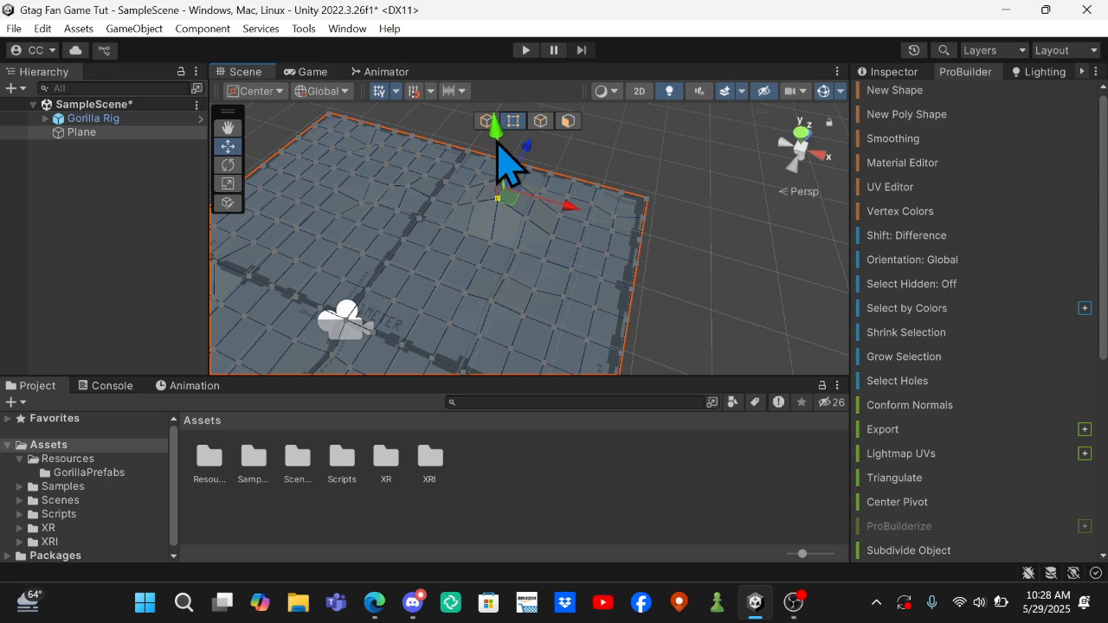
Select six scattered vertices away from the hill and adjust their height along the Y axis to make the ground uneven.
{"action": "right_click_drag", "start_coordinate": [654, 192], "coordinate": [310, 171]}
{"action": "left_click", "coordinate": [488, 277], "text": "shift"}
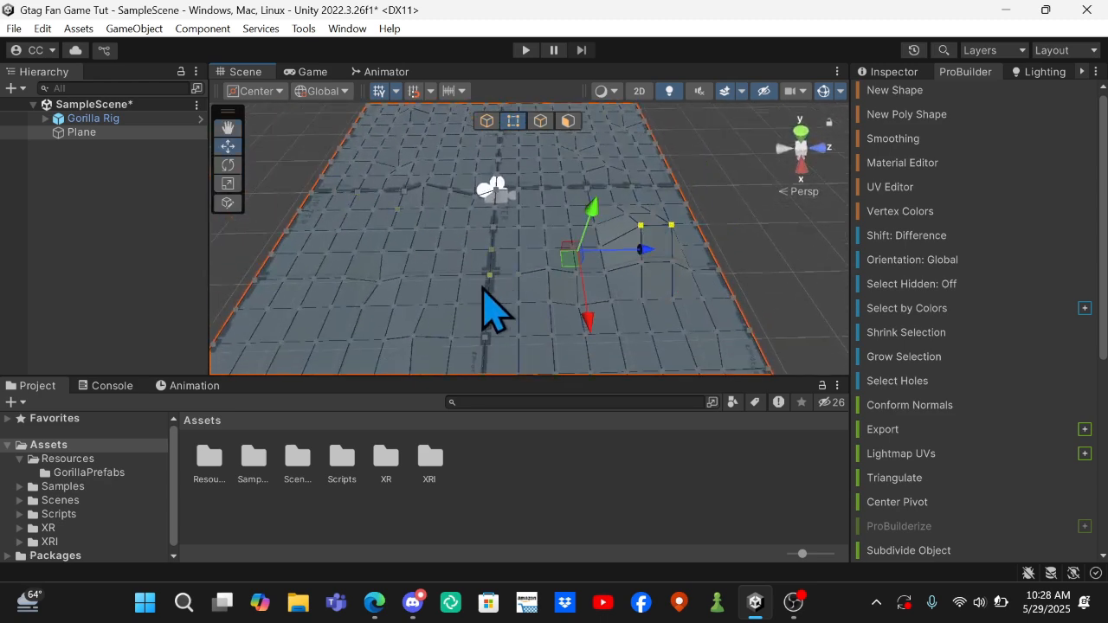
{"action": "left_click", "coordinate": [490, 275]}
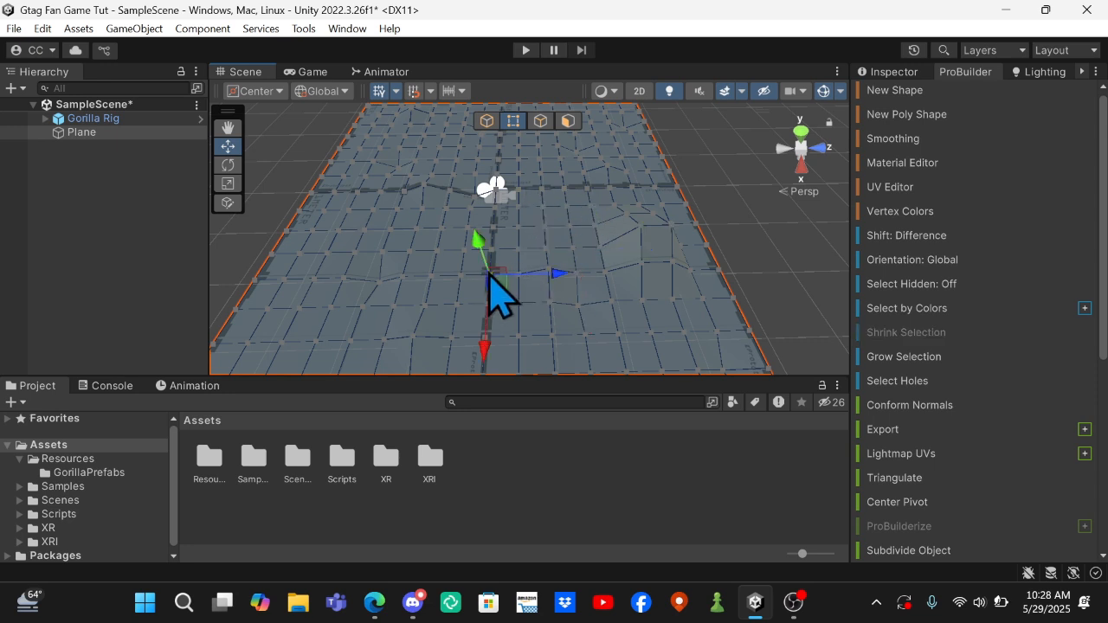
{"action": "left_click", "coordinate": [542, 208], "text": "shift"}
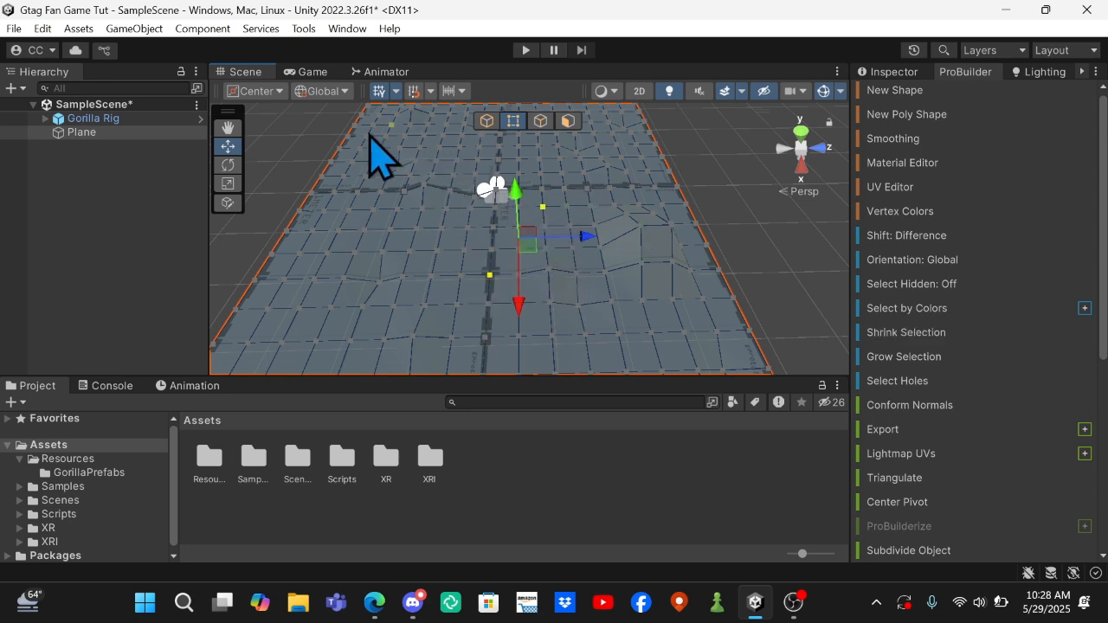
{"action": "left_click", "coordinate": [344, 278], "text": "shift"}
{"action": "left_click", "coordinate": [285, 279], "text": "shift"}
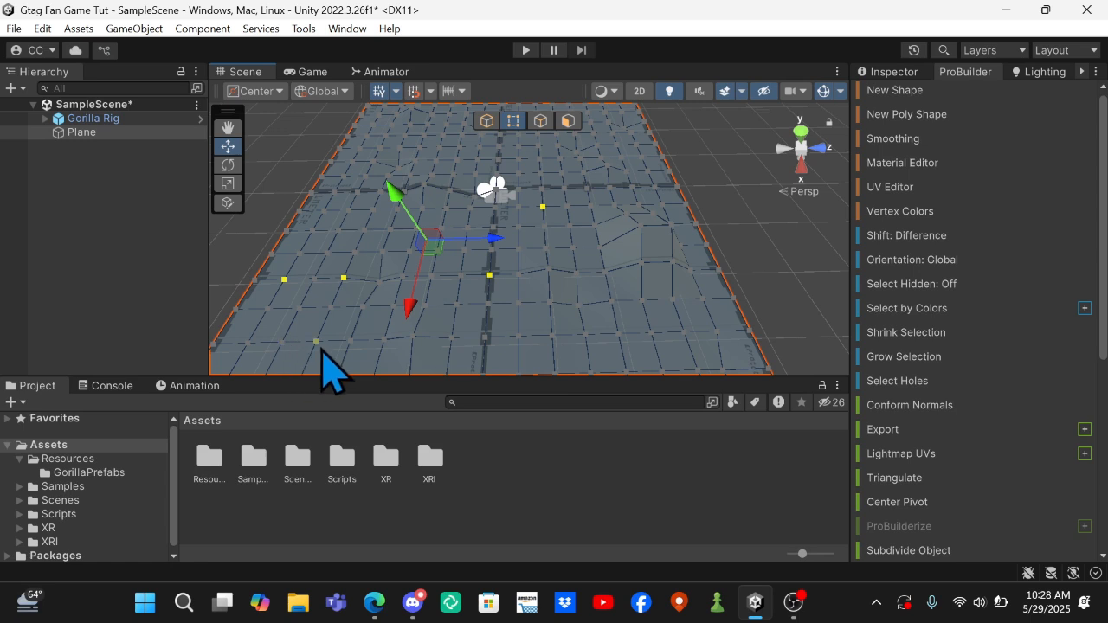
{"action": "left_click", "coordinate": [315, 342], "text": "shift"}
{"action": "left_click", "coordinate": [585, 333], "text": "shift"}
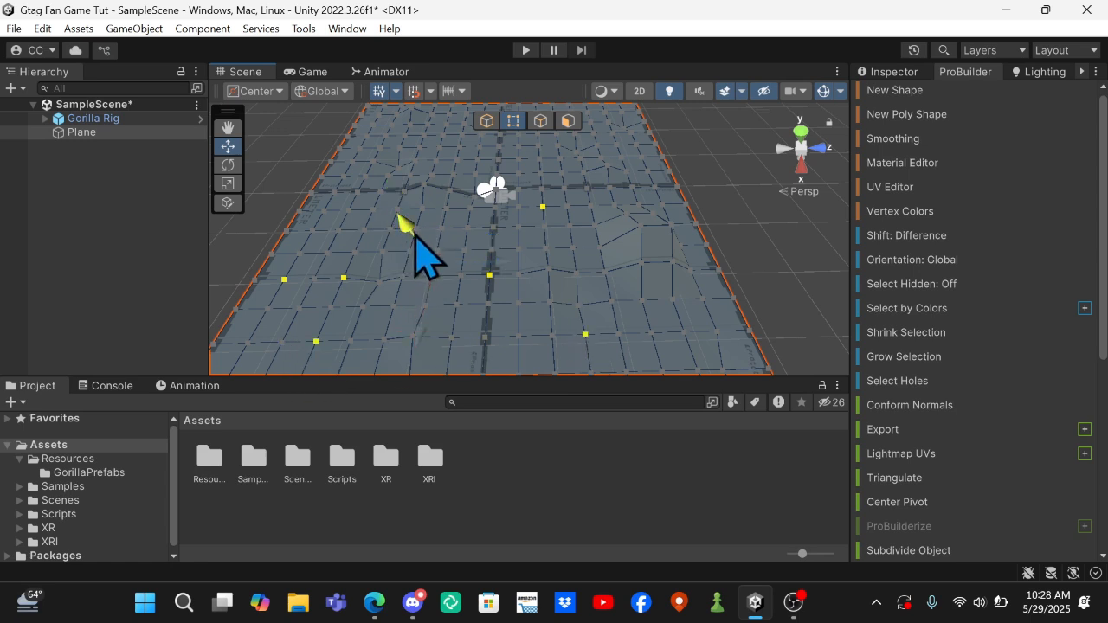
{"action": "left_click_drag", "start_coordinate": [414, 235], "coordinate": [445, 279]}
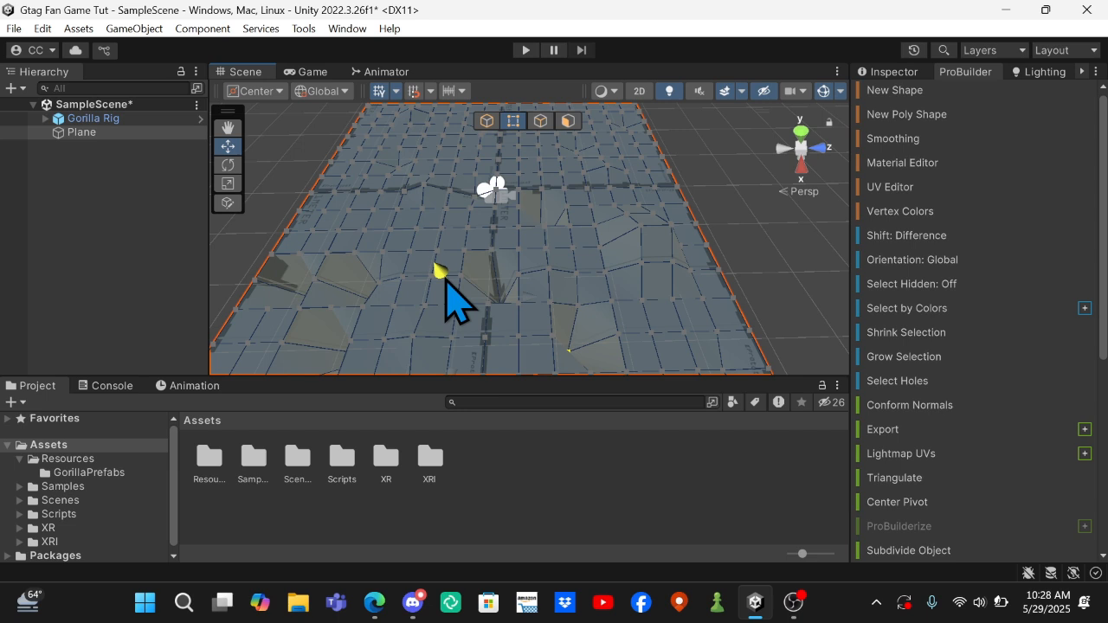
{"action": "left_click_drag", "start_coordinate": [446, 279], "coordinate": [409, 251]}
Select five vertices on both sides of the plane's centre line and raise them slightly along the Y axis.
{"action": "right_click_drag", "start_coordinate": [438, 158], "coordinate": [379, 22]}
{"action": "key", "text": "w"}
{"action": "key", "text": "w"}
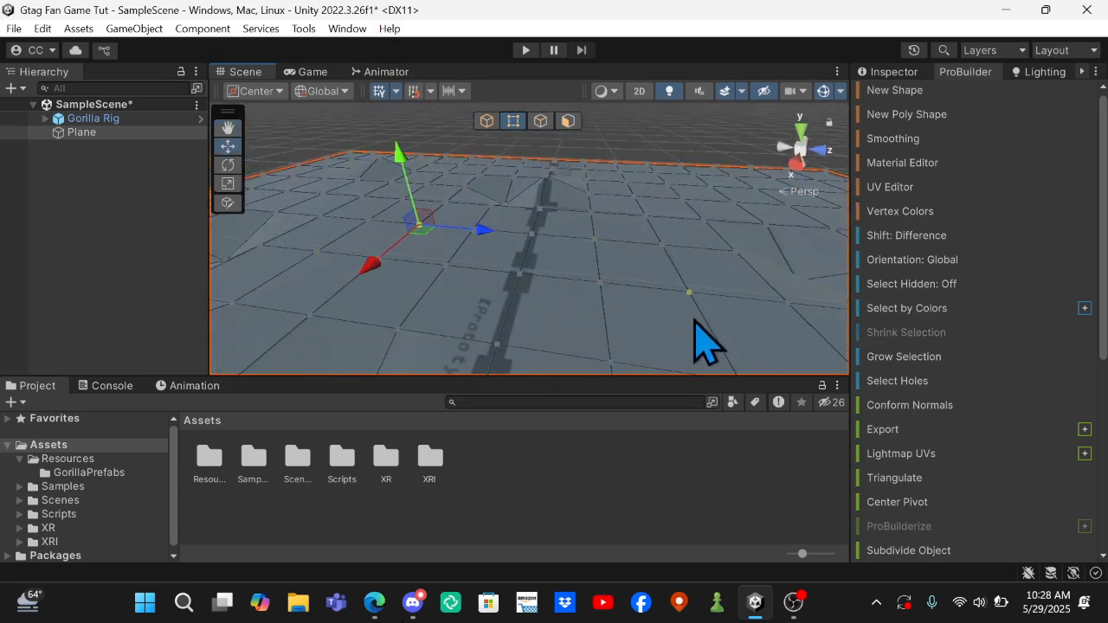
{"action": "left_click", "coordinate": [689, 292], "text": "shift"}
{"action": "left_click", "coordinate": [693, 174], "text": "shift"}
{"action": "left_click", "coordinate": [749, 173], "text": "shift"}
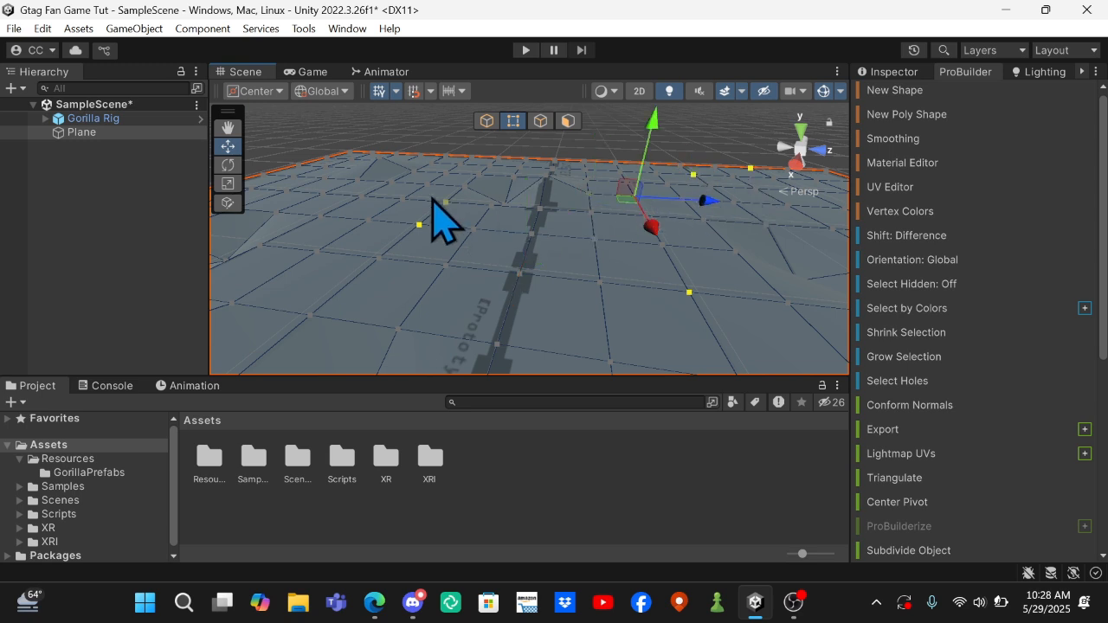
{"action": "left_click", "coordinate": [324, 178], "text": "shift"}
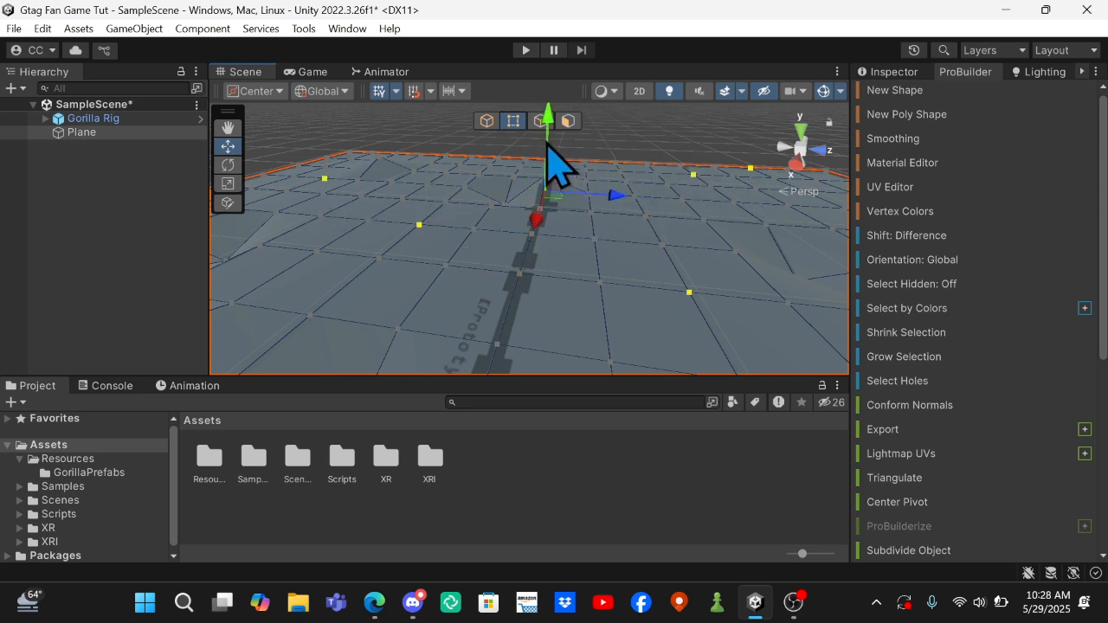
{"action": "left_click_drag", "start_coordinate": [548, 145], "coordinate": [545, 128]}
{"action": "left_click_drag", "start_coordinate": [541, 247], "coordinate": [557, 309], "text": "alt"}
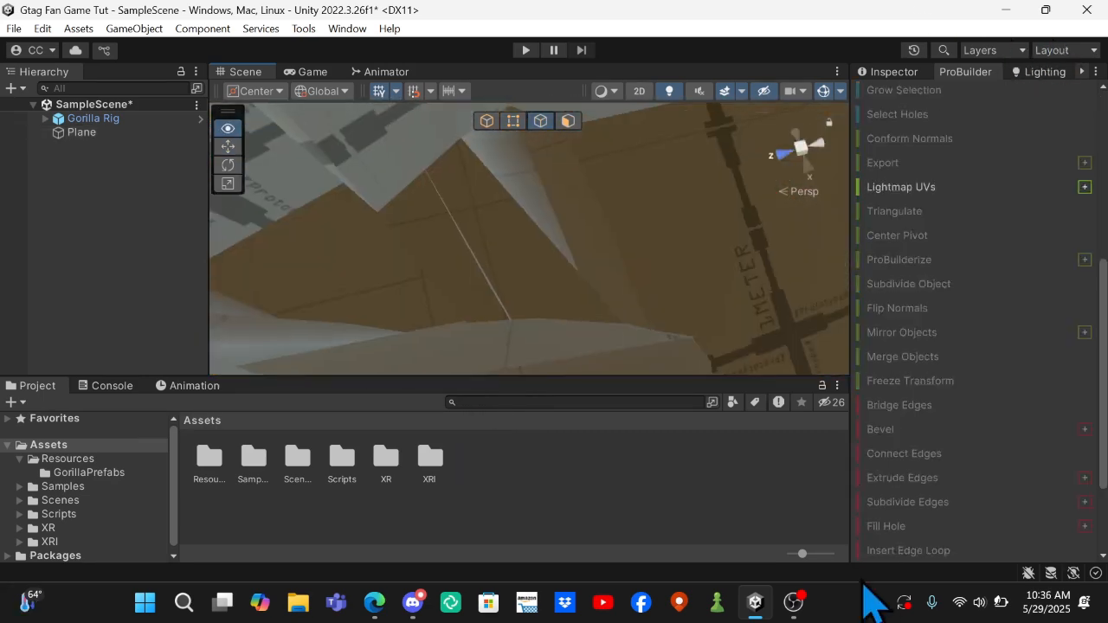
Examine the enclosed map's walls and uneven ground from inside and from above, leaving nothing selected.
{"action": "left_click_drag", "start_coordinate": [932, 608], "coordinate": [1038, 41], "text": "alt"}
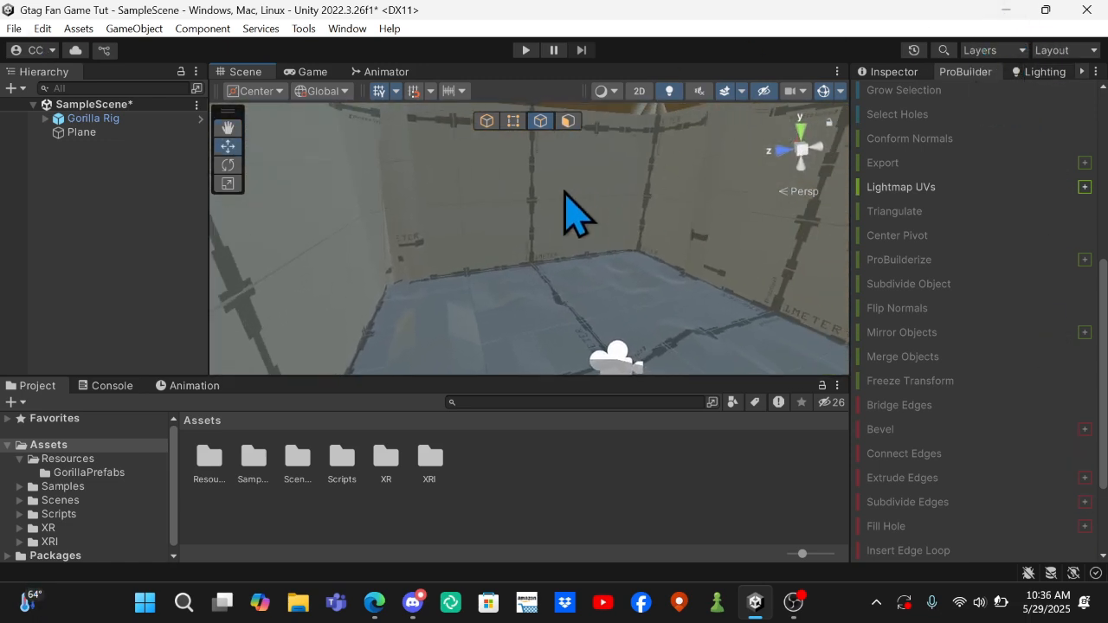
{"action": "left_click", "coordinate": [564, 193]}
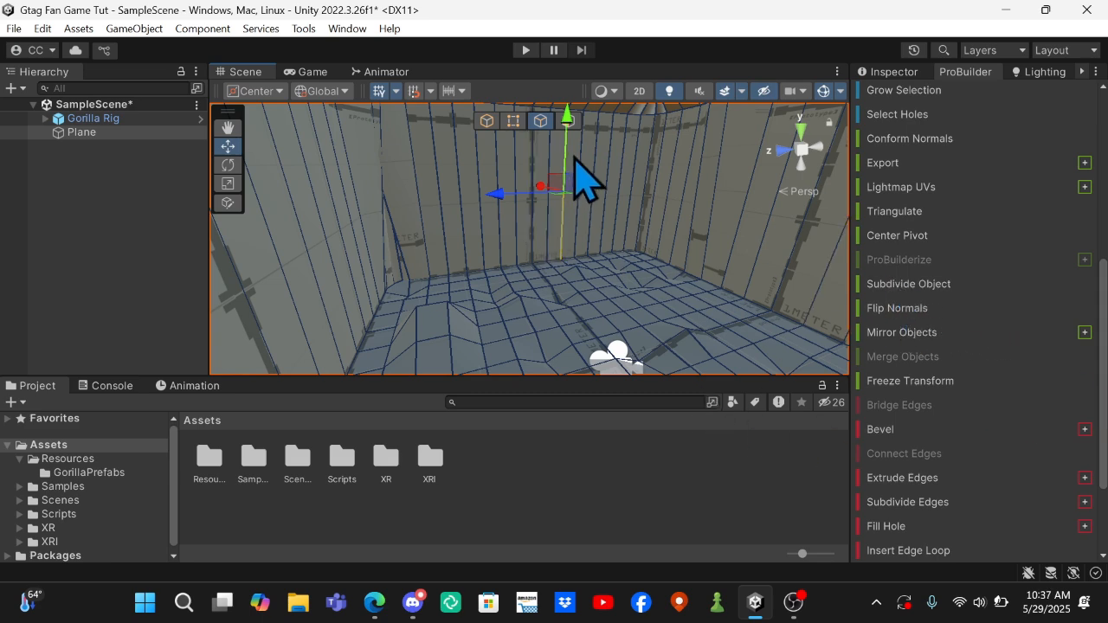
{"action": "left_click_drag", "start_coordinate": [606, 192], "coordinate": [108, 316], "text": "alt"}
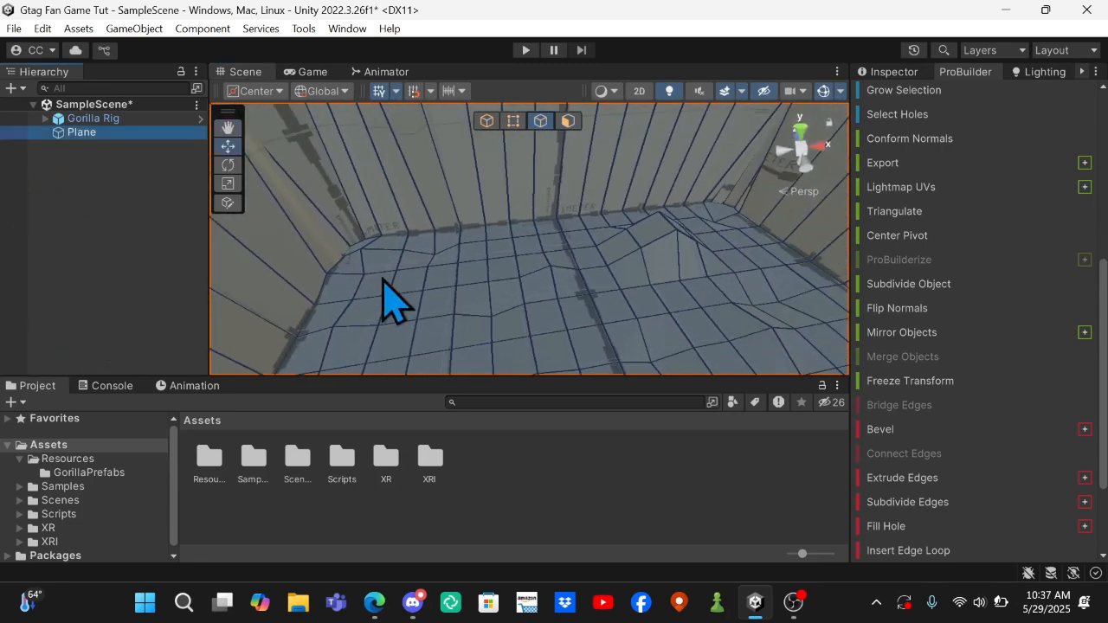
{"action": "left_click_drag", "start_coordinate": [384, 278], "coordinate": [391, 314], "text": "alt"}
{"action": "scroll", "coordinate": [390, 314], "scroll_direction": "down", "scroll_amount": 10, "text": "alt"}
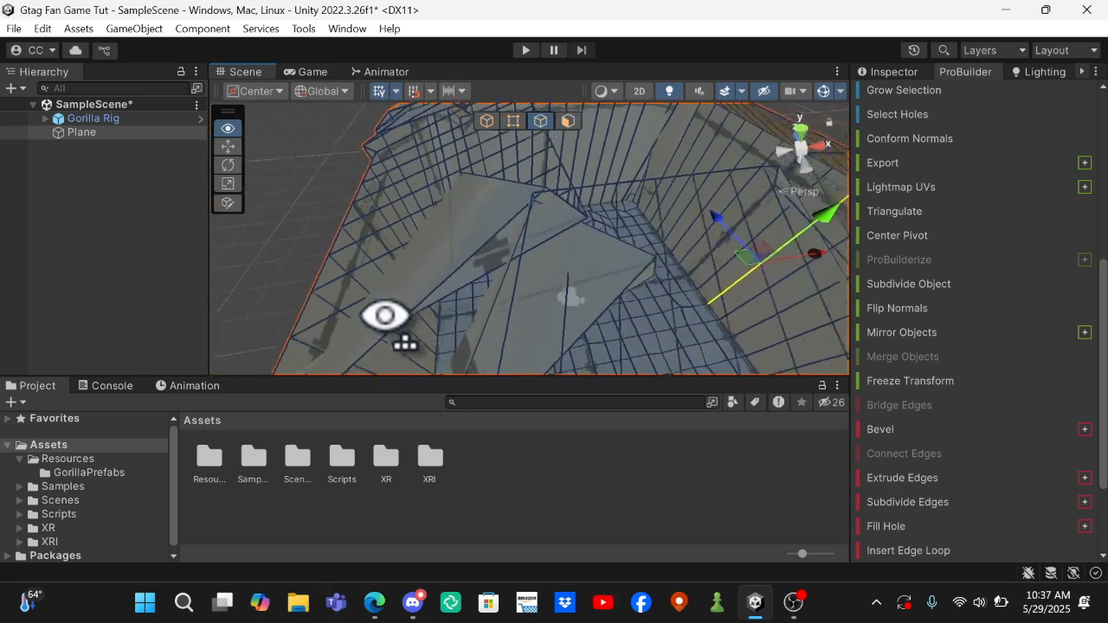
{"action": "left_click", "coordinate": [743, 235]}
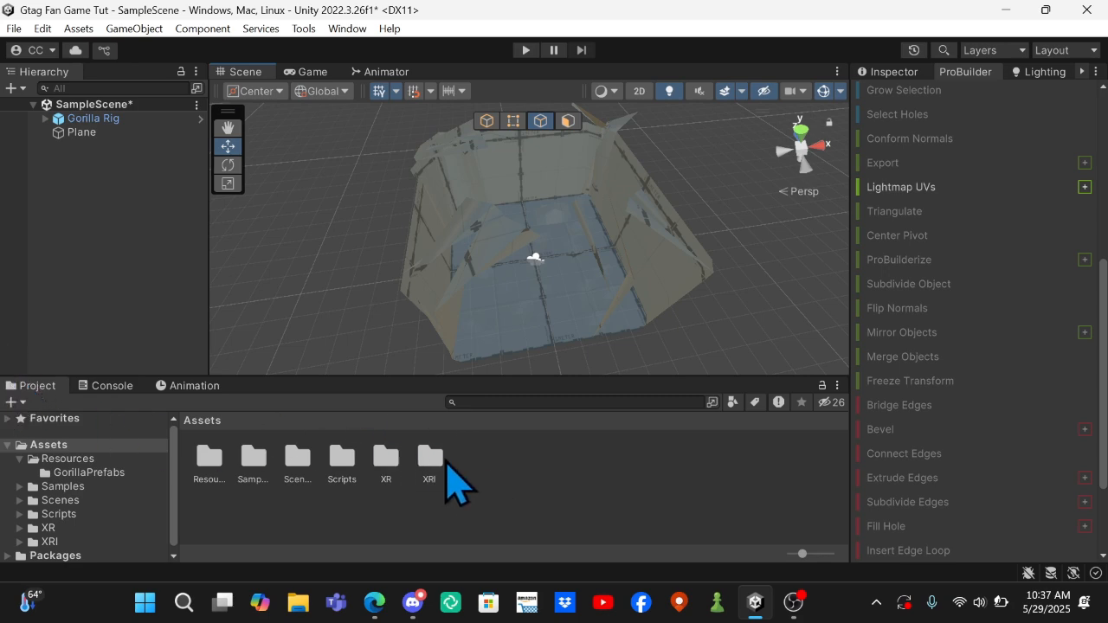
Create a folder named Materials in the project's Assets folder.
{"action": "right_click", "coordinate": [489, 496]}
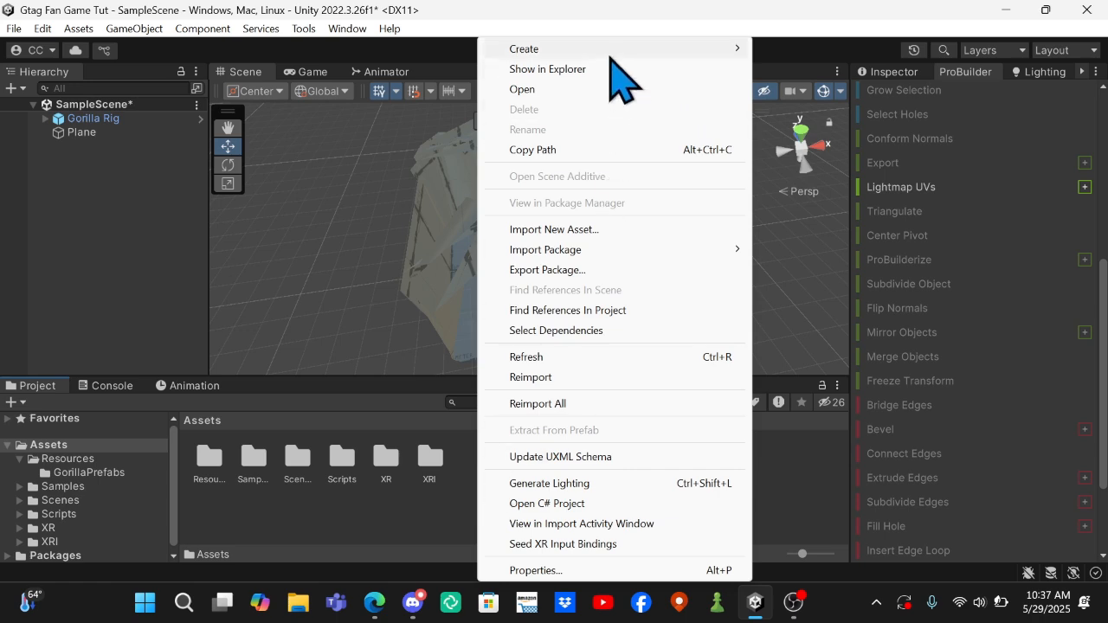
{"action": "mouse_move", "coordinate": [612, 51]}
{"action": "left_click", "coordinate": [826, 86]}
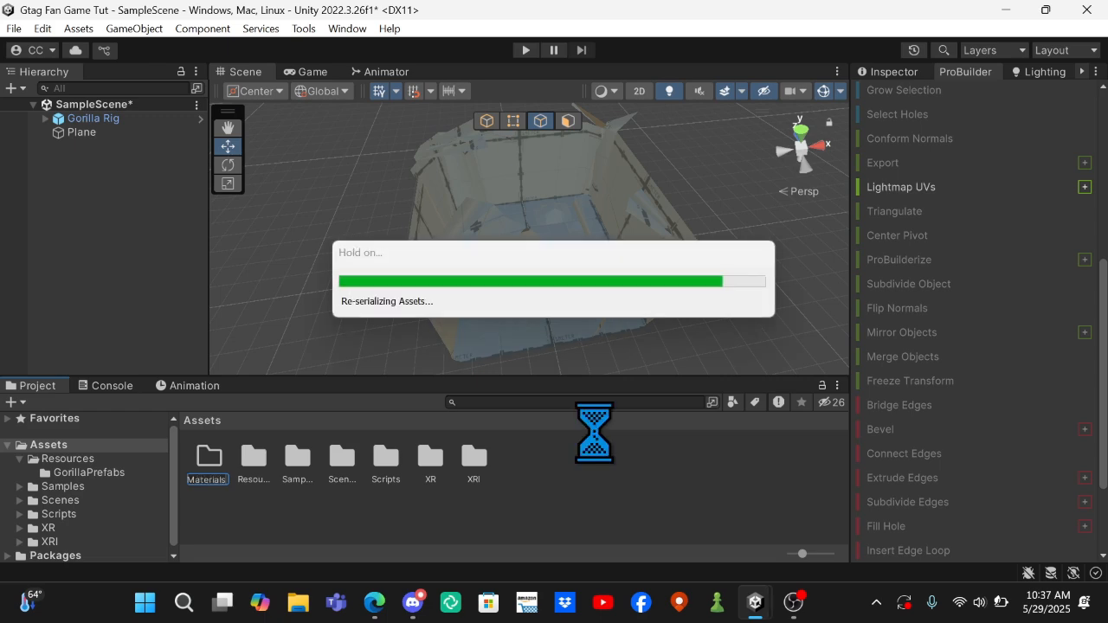
Create a material named Grass in the Materials folder and set its smoothness to 0.
{"action": "double_click", "coordinate": [209, 468]}
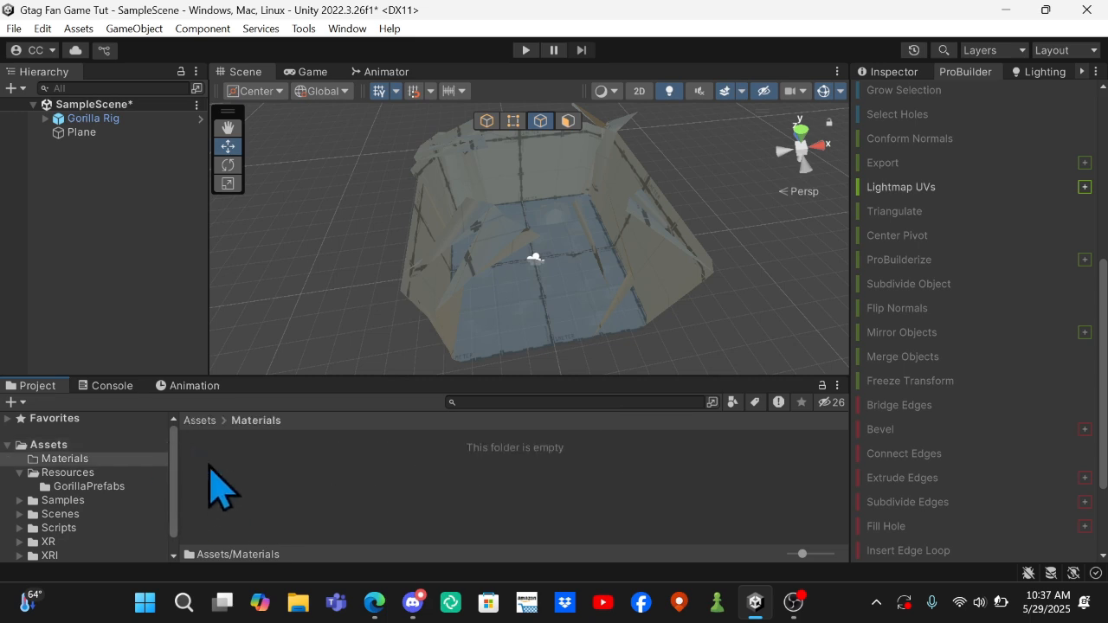
{"action": "right_click", "coordinate": [382, 472]}
{"action": "mouse_move", "coordinate": [452, 54]}
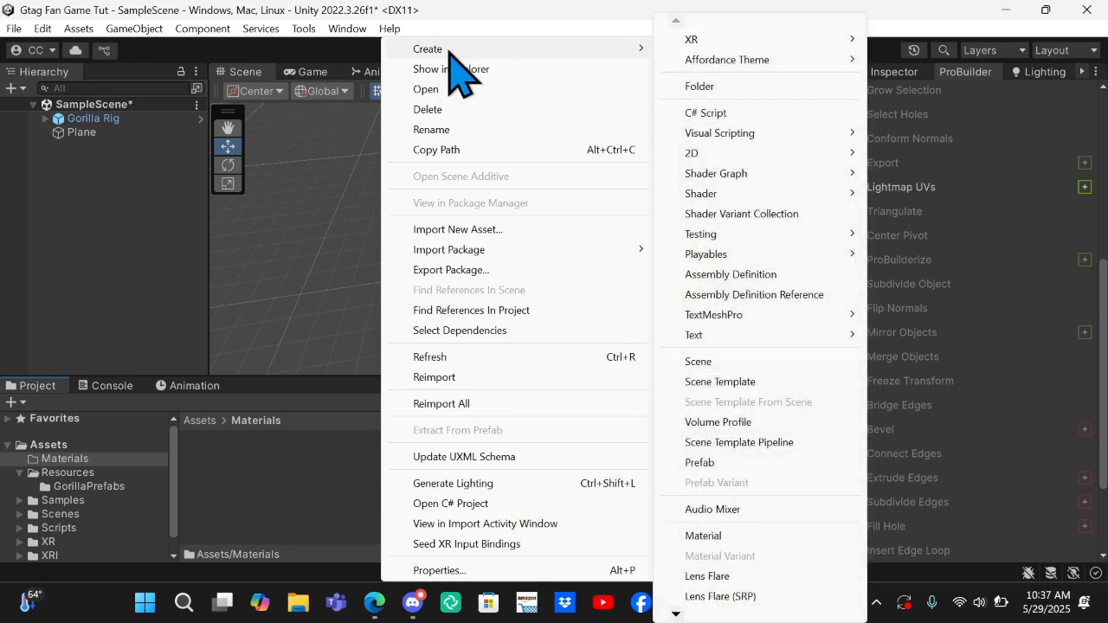
{"action": "left_click", "coordinate": [761, 538]}
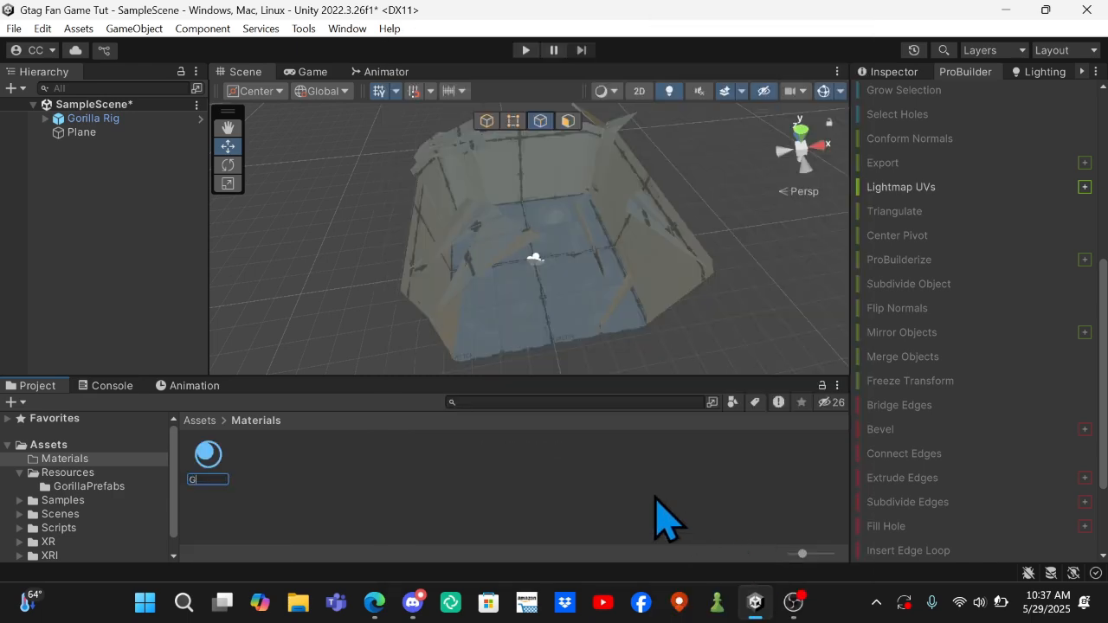
{"action": "key", "text": "Return"}
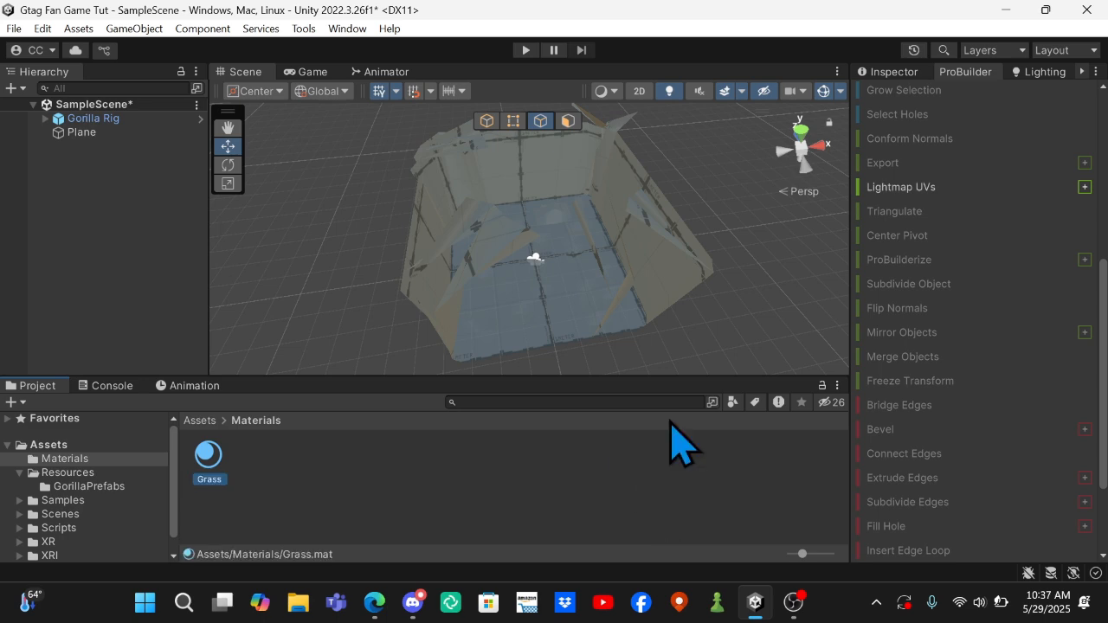
{"action": "left_click", "coordinate": [891, 73]}
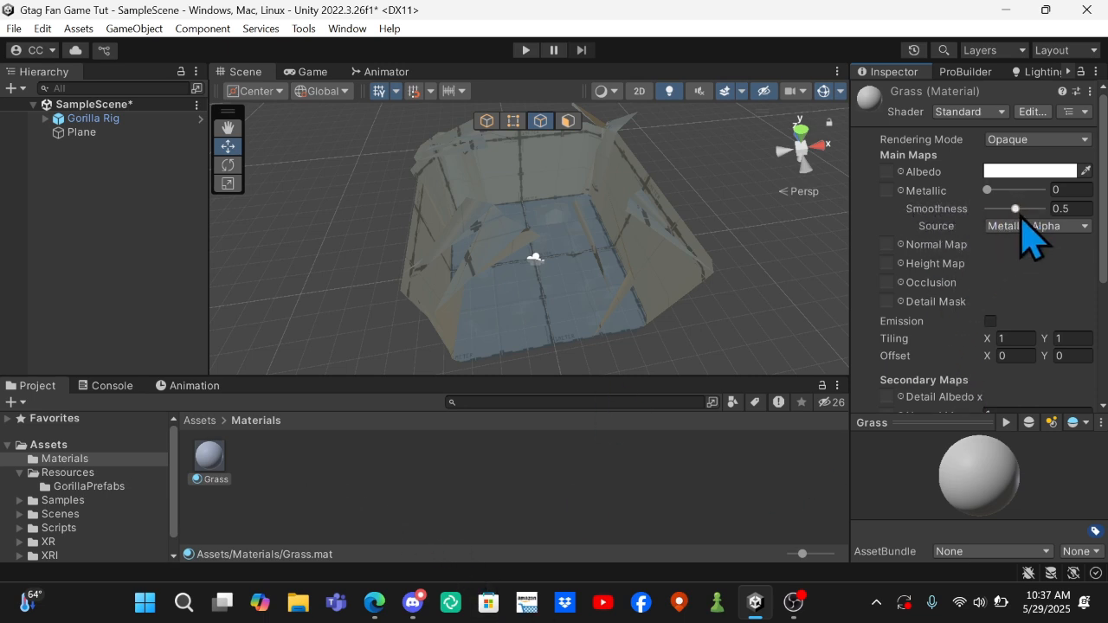
{"action": "left_click_drag", "start_coordinate": [1015, 210], "coordinate": [827, 257]}
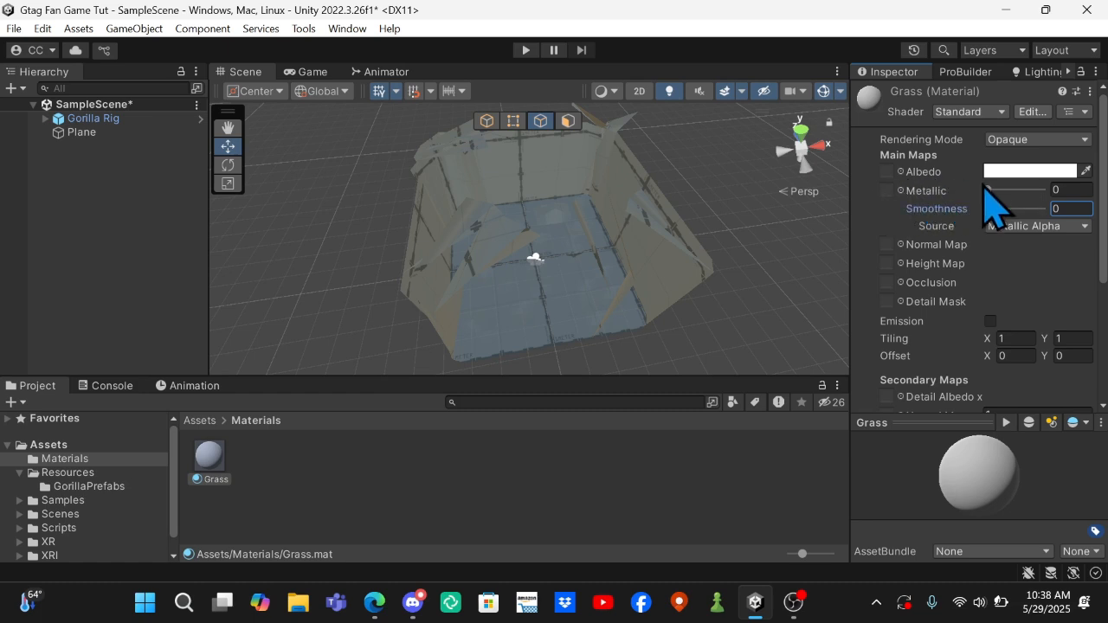
{"action": "right_click", "coordinate": [499, 511]}
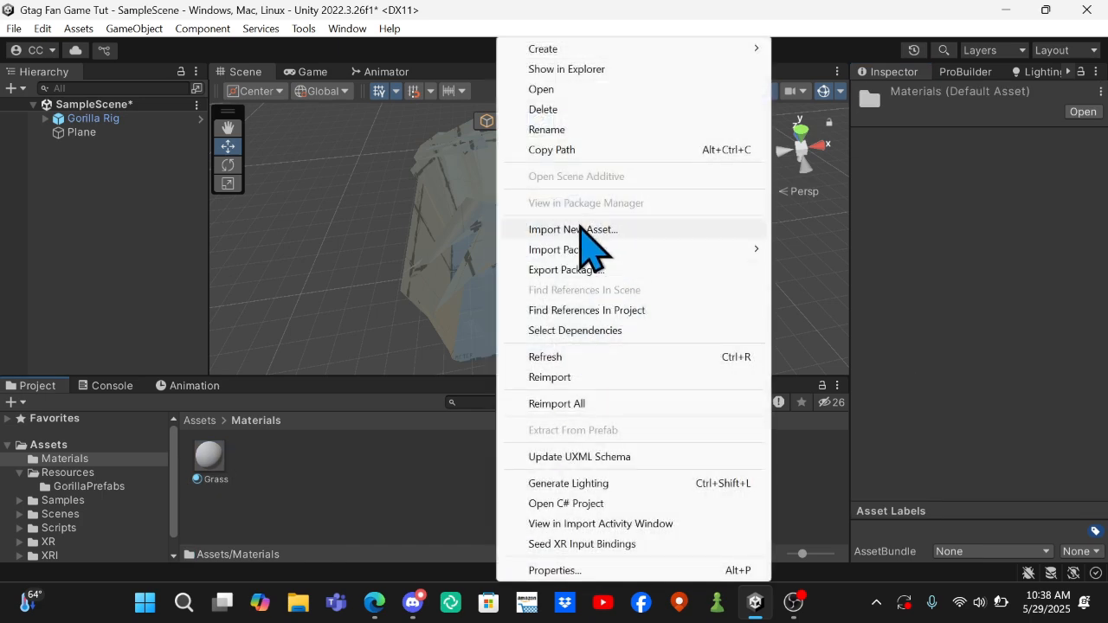
{"action": "left_click", "coordinate": [580, 232]}
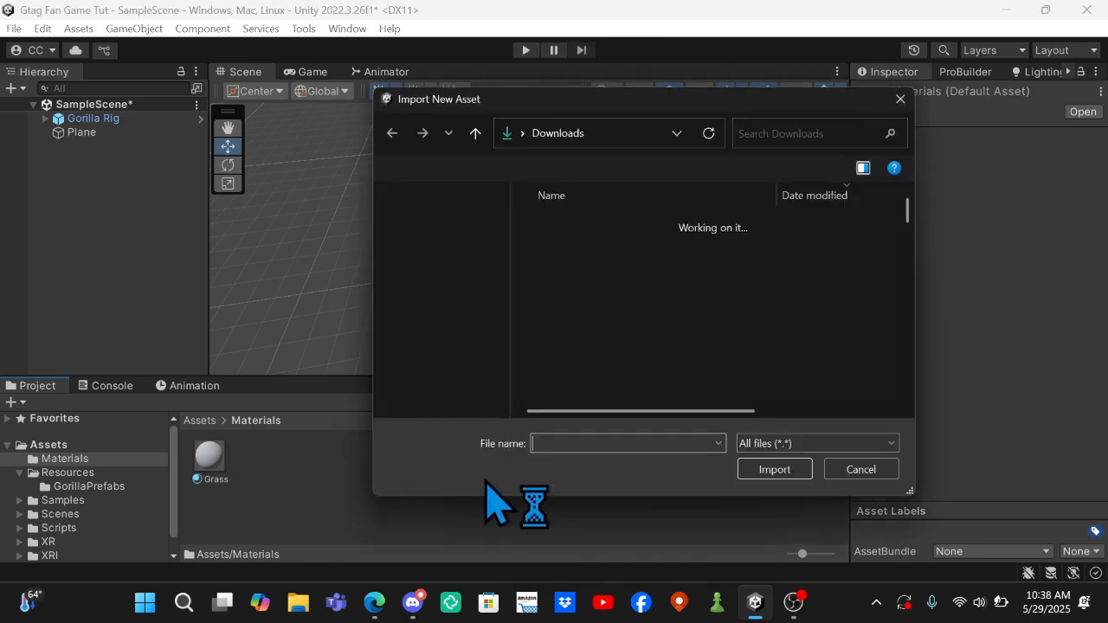
{"action": "left_click", "coordinate": [851, 472]}
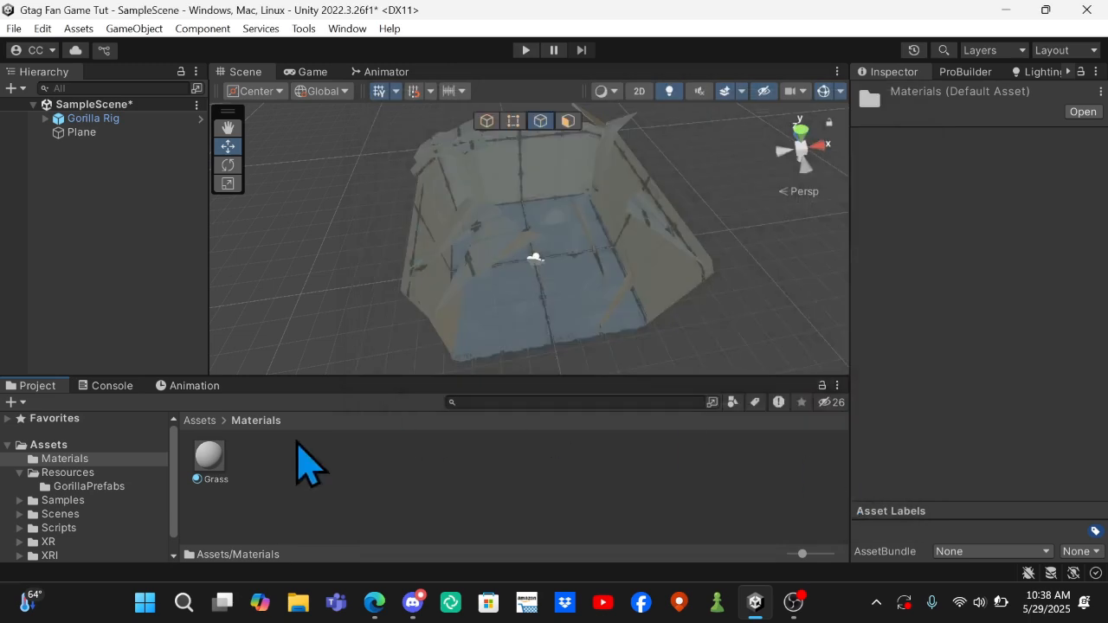
Set the Grass material's albedo colour to bright green, hex 00FF0C.
{"action": "left_click", "coordinate": [211, 458]}
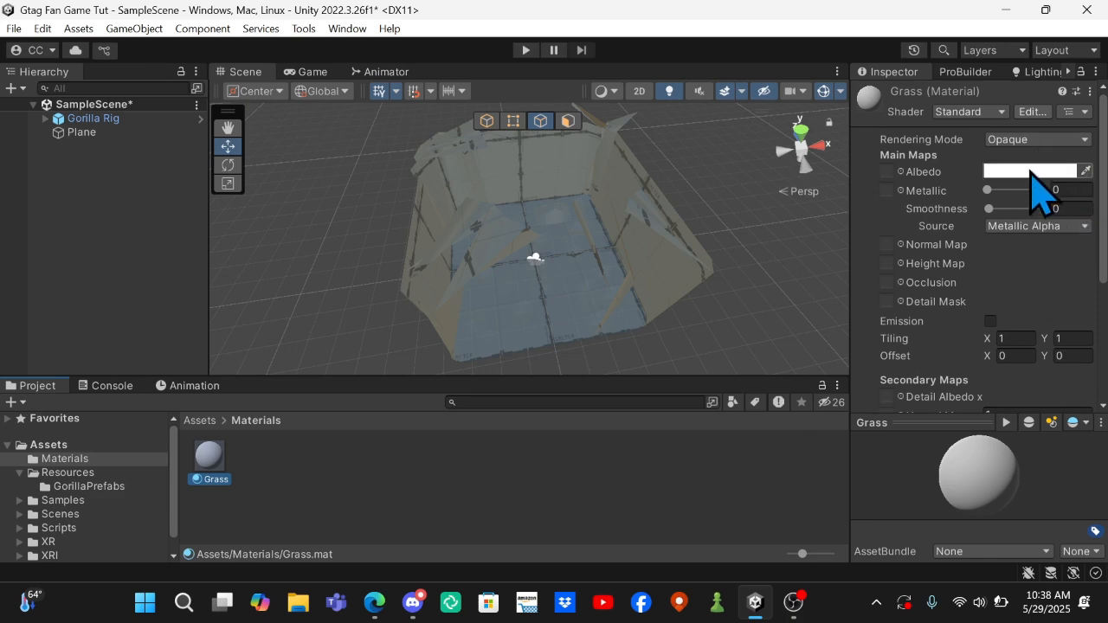
{"action": "left_click", "coordinate": [1030, 171]}
{"action": "left_click", "coordinate": [968, 225]}
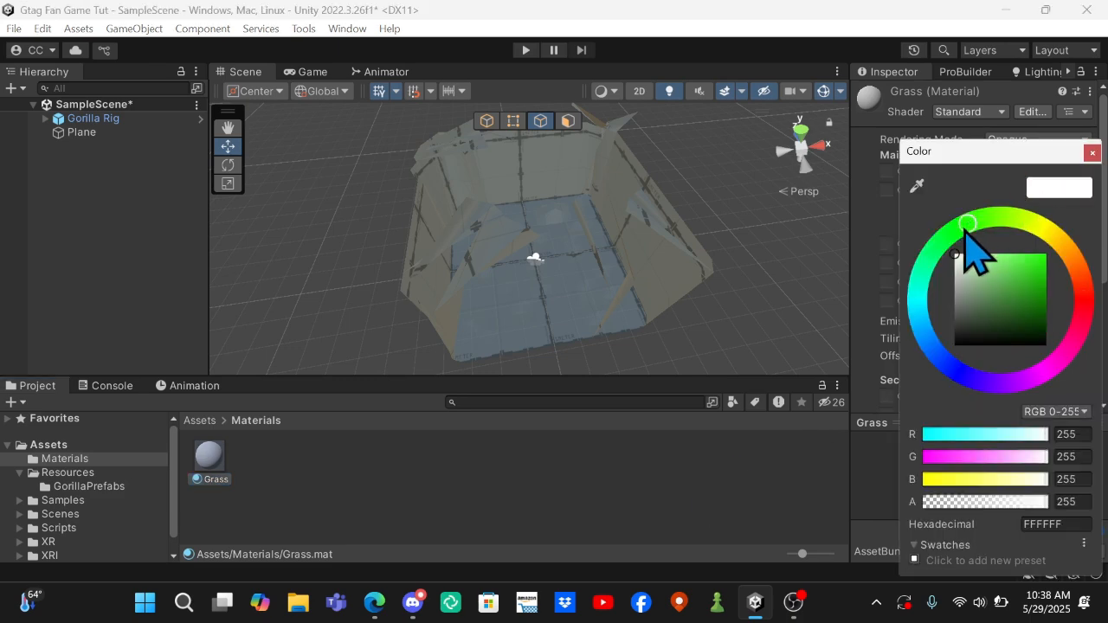
{"action": "left_click_drag", "start_coordinate": [1021, 287], "coordinate": [1105, 247]}
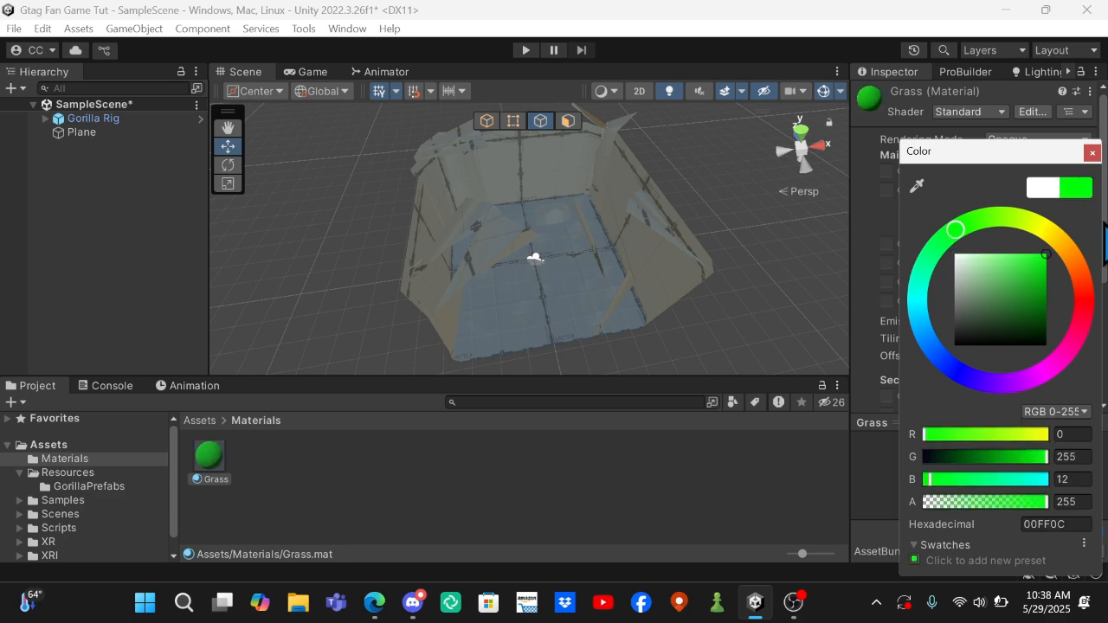
{"action": "left_click", "coordinate": [1092, 153]}
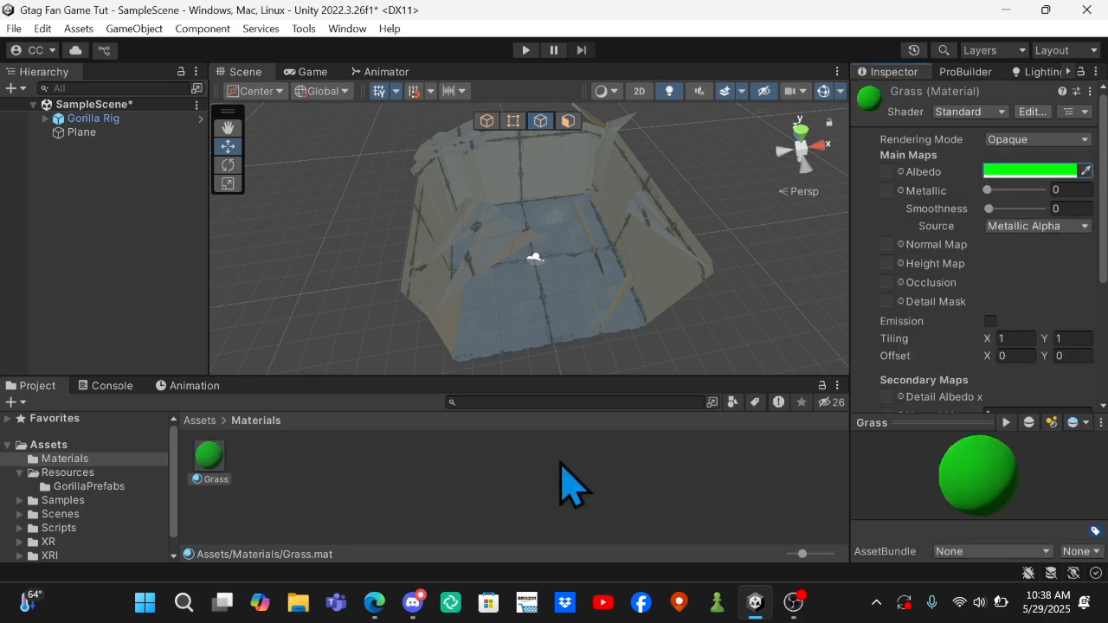
Select all the ground faces of the plane in face mode, apply the Grass material to them, and clear the selection.
{"action": "right_click_drag", "start_coordinate": [567, 346], "coordinate": [268, 333]}
{"action": "key", "text": "w"}
{"action": "key", "text": "s"}
{"action": "left_click", "coordinate": [511, 275]}
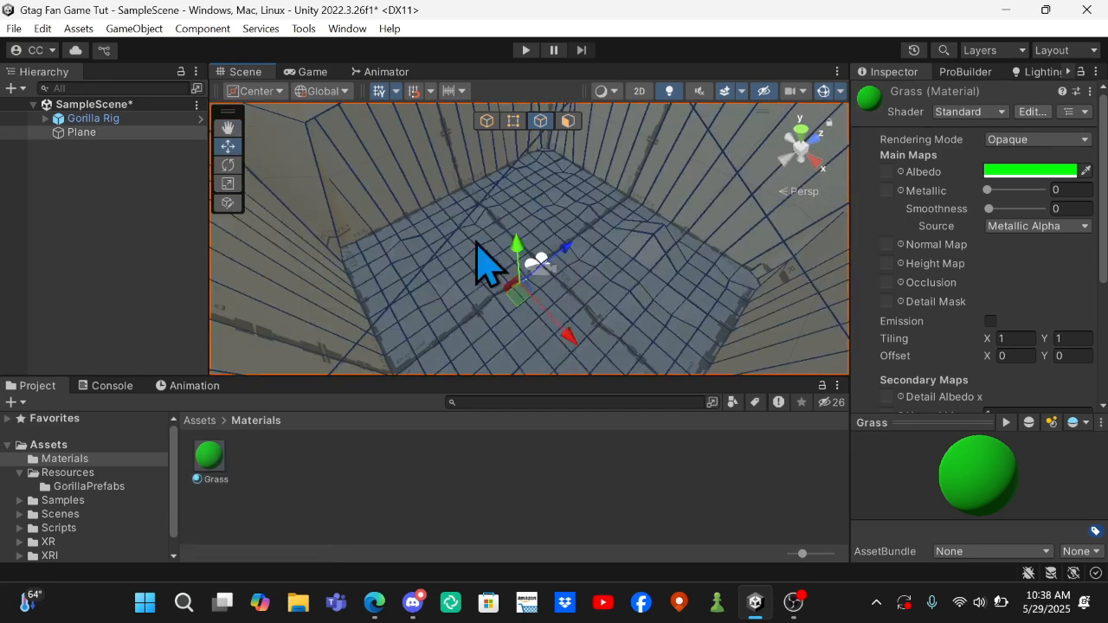
{"action": "left_click", "coordinate": [578, 121]}
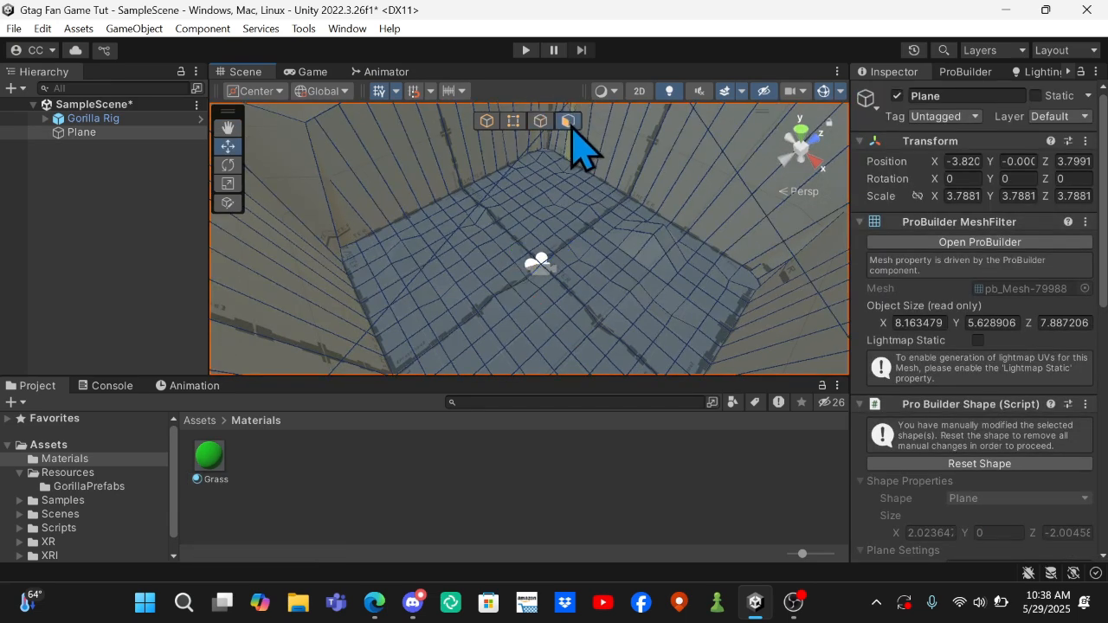
{"action": "right_click_drag", "start_coordinate": [481, 252], "coordinate": [290, 290]}
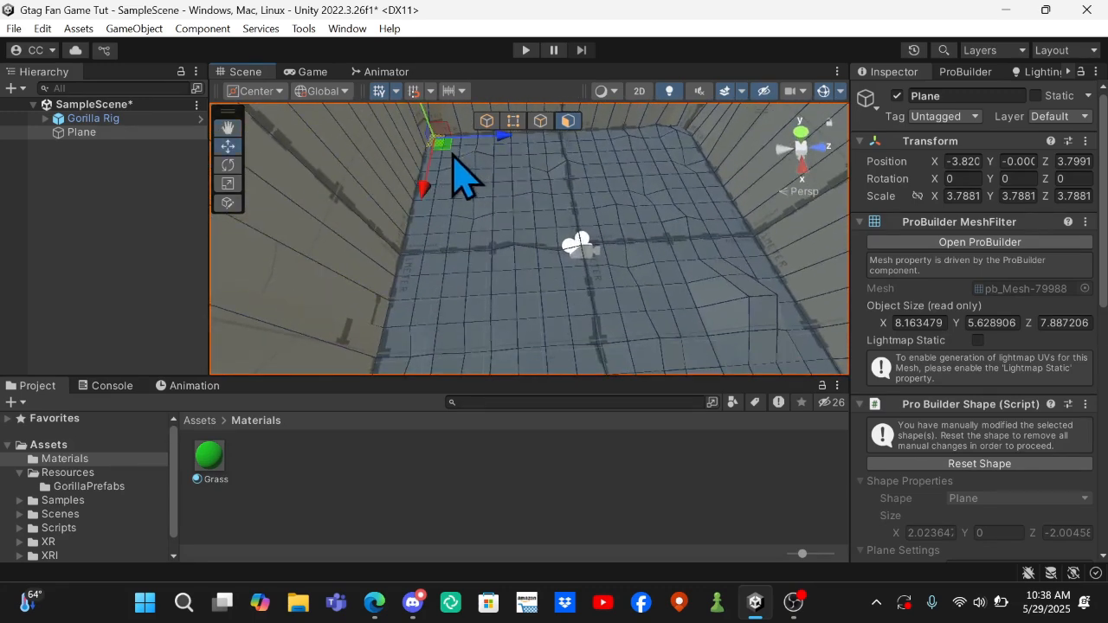
{"action": "left_click", "coordinate": [599, 279]}
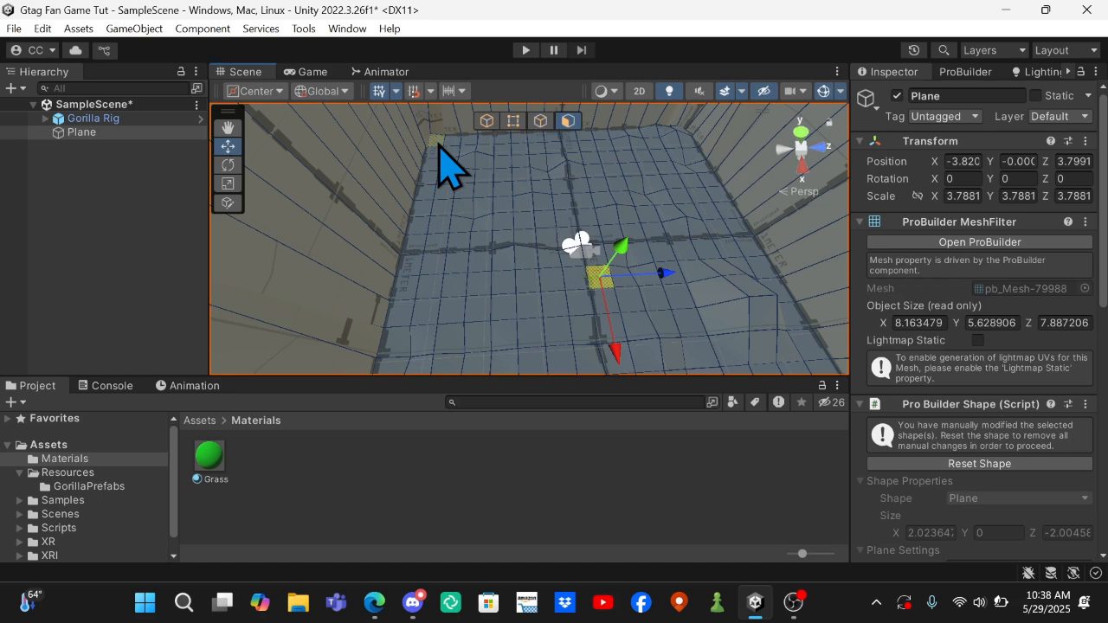
{"action": "left_click_drag", "start_coordinate": [439, 144], "coordinate": [673, 311]}
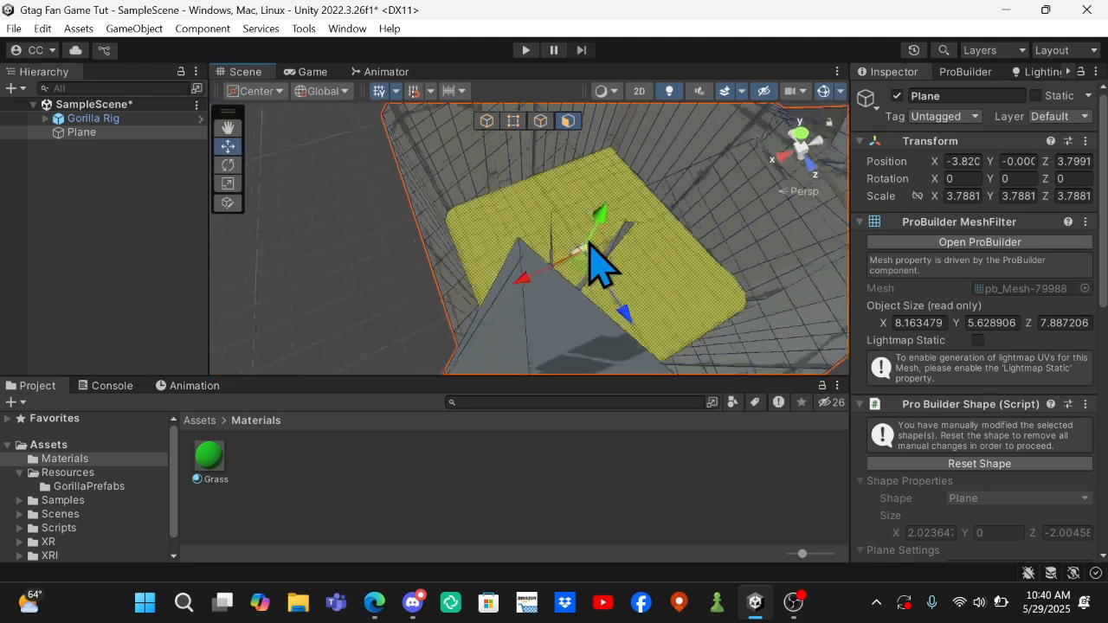
{"action": "scroll", "coordinate": [590, 243], "scroll_direction": "up", "scroll_amount": 5}
{"action": "scroll", "coordinate": [591, 244], "scroll_direction": "down", "scroll_amount": 1}
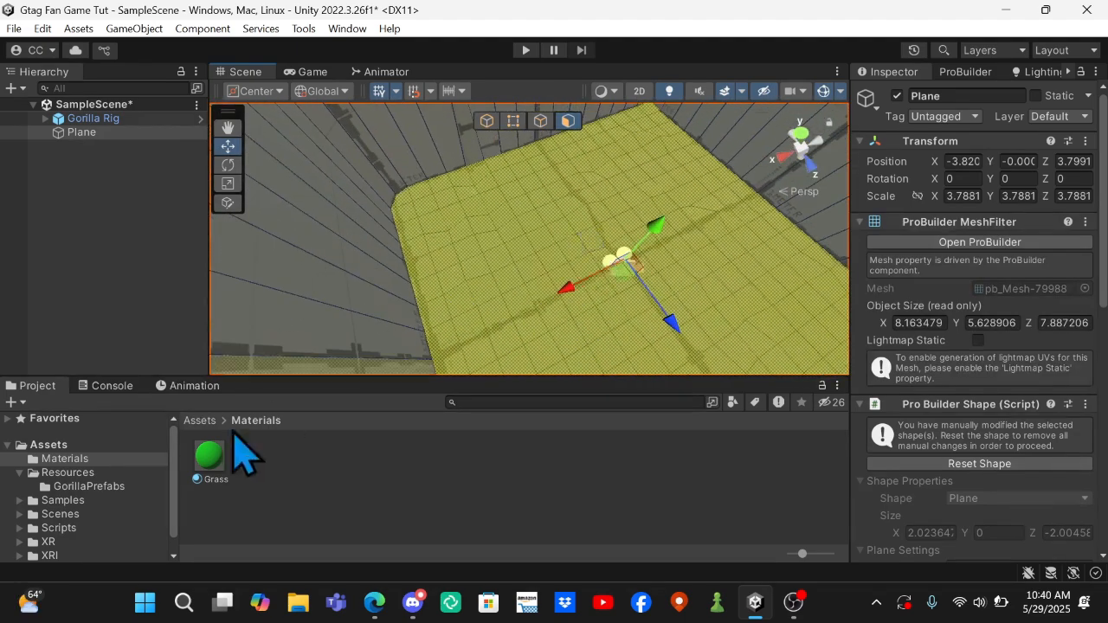
{"action": "left_click_drag", "start_coordinate": [212, 478], "coordinate": [530, 270]}
{"action": "scroll", "coordinate": [530, 271], "scroll_direction": "down", "scroll_amount": 3}
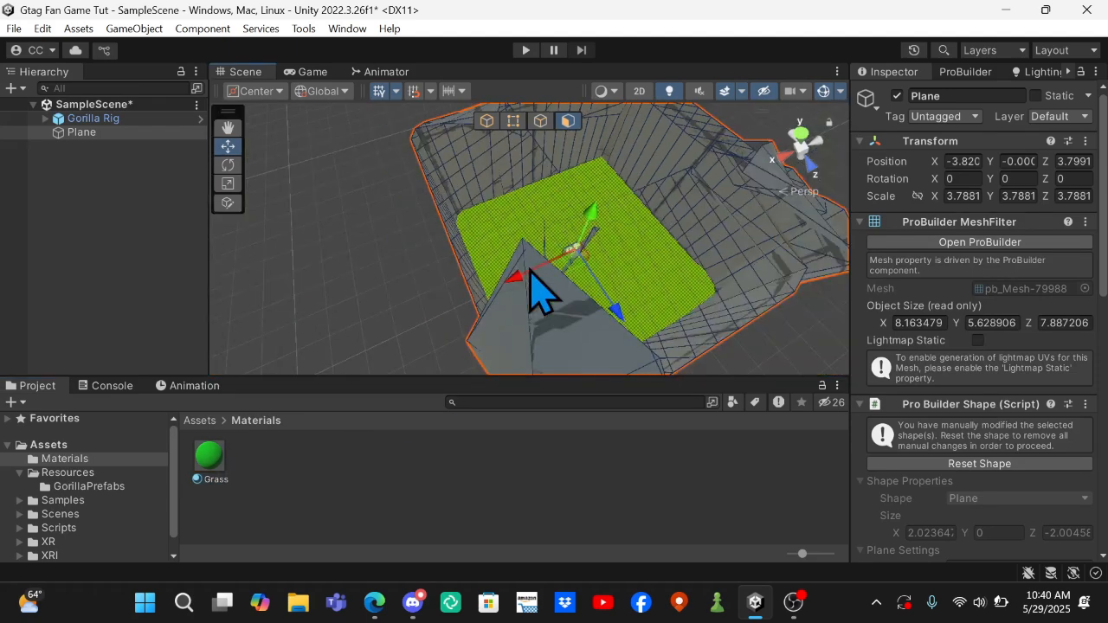
{"action": "left_click", "coordinate": [404, 268]}
{"action": "scroll", "coordinate": [398, 252], "scroll_direction": "up", "scroll_amount": 10}
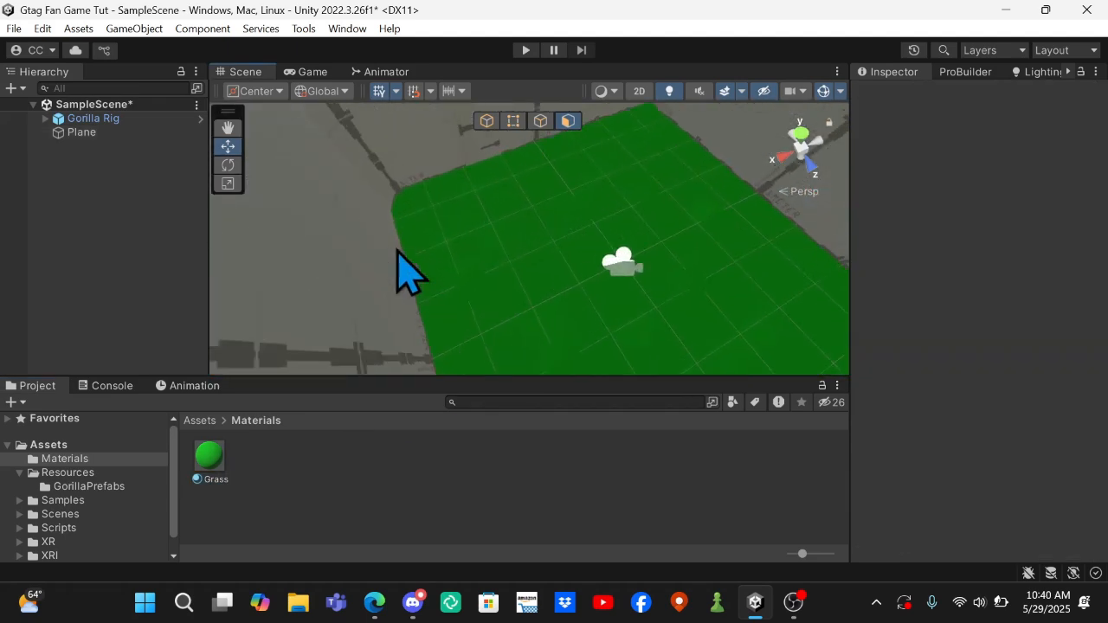
Create a second material named Stone in the Materials folder and set its smoothness to 0.
{"action": "right_click_drag", "start_coordinate": [397, 250], "coordinate": [281, 582]}
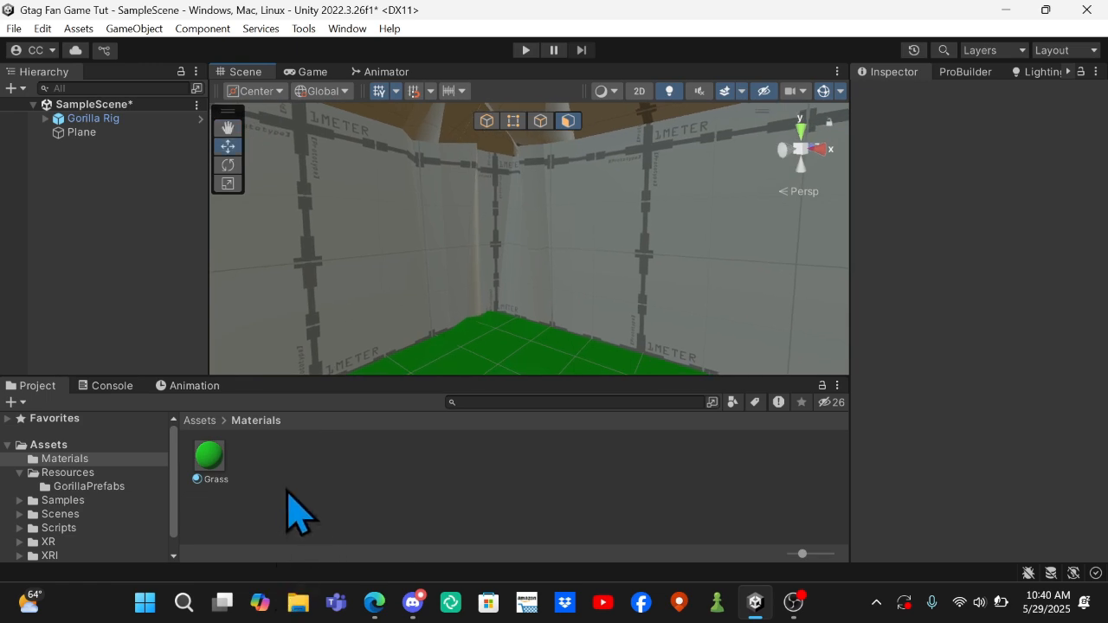
{"action": "right_click", "coordinate": [286, 502]}
{"action": "mouse_move", "coordinate": [401, 50]}
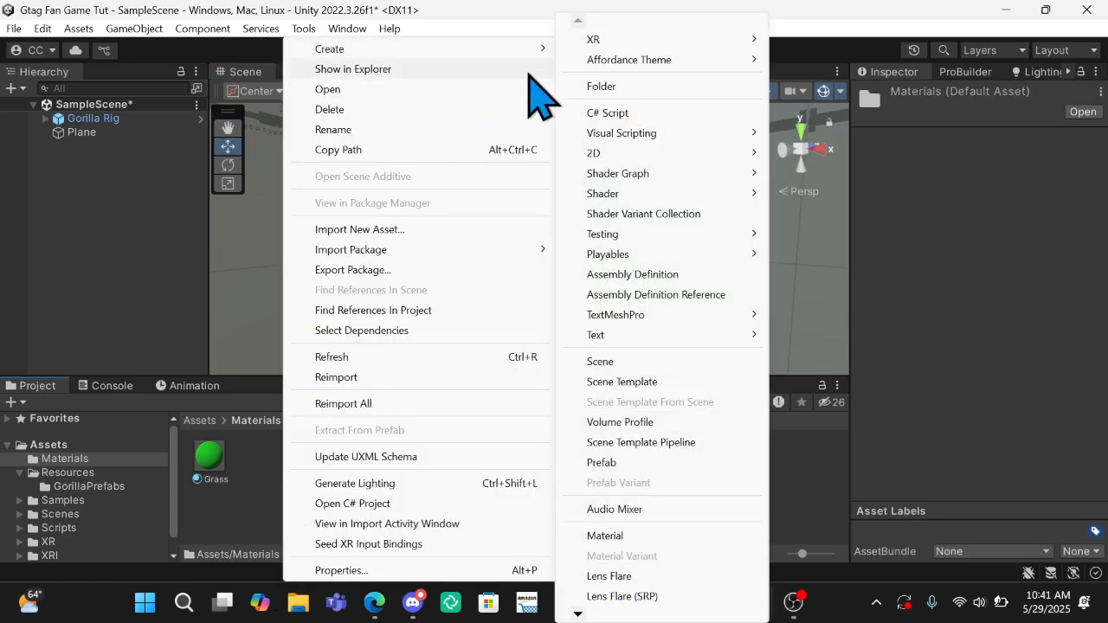
{"action": "left_click", "coordinate": [647, 534]}
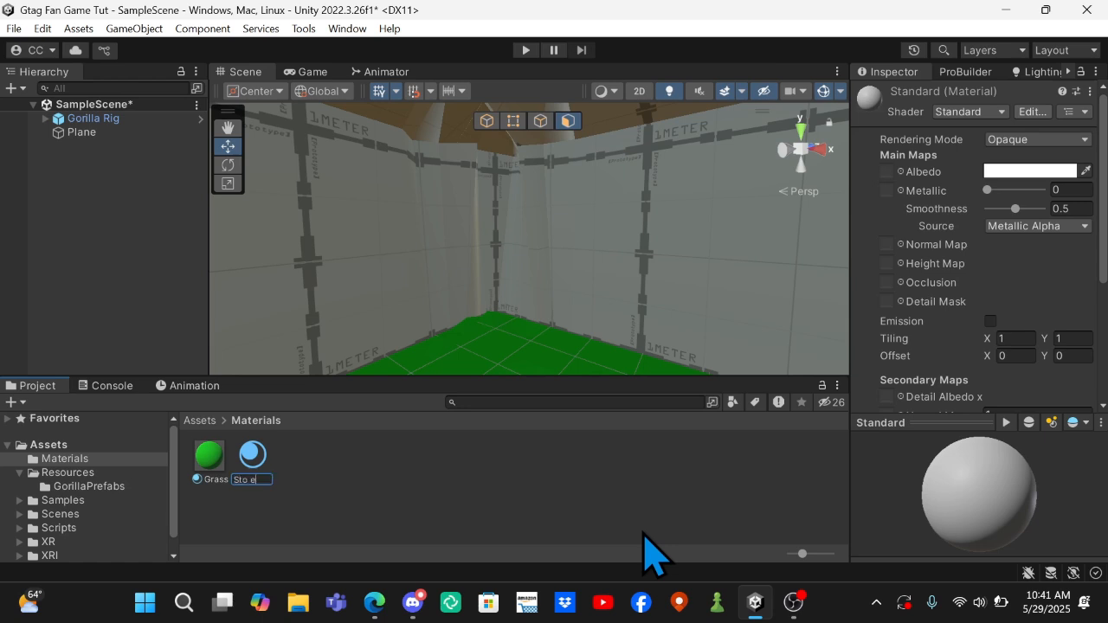
{"action": "key", "text": "Return"}
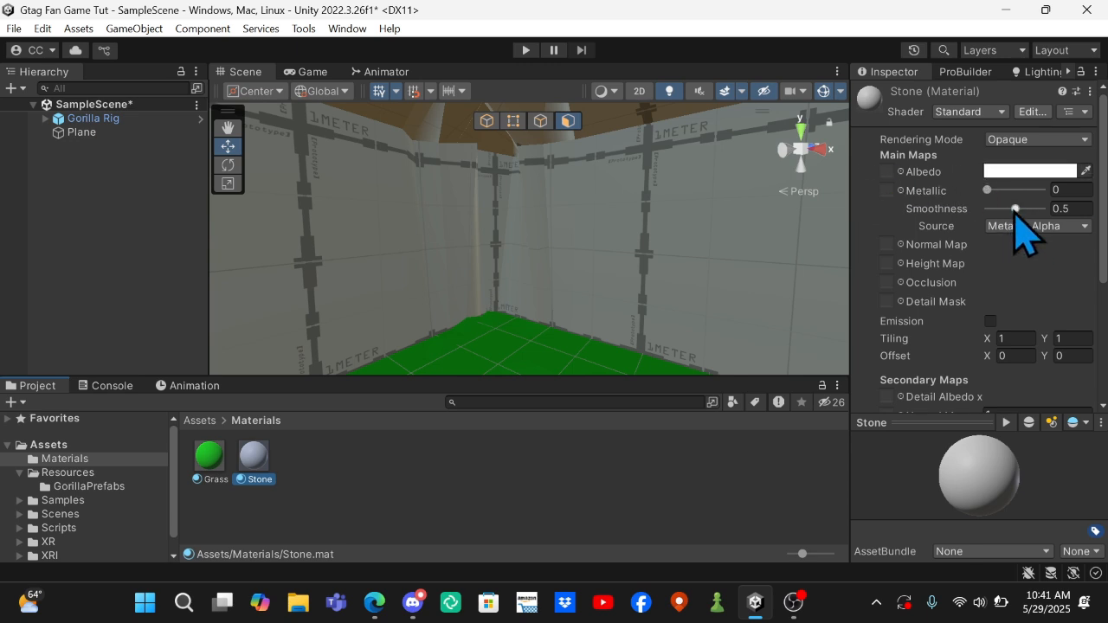
{"action": "left_click_drag", "start_coordinate": [1015, 210], "coordinate": [883, 217]}
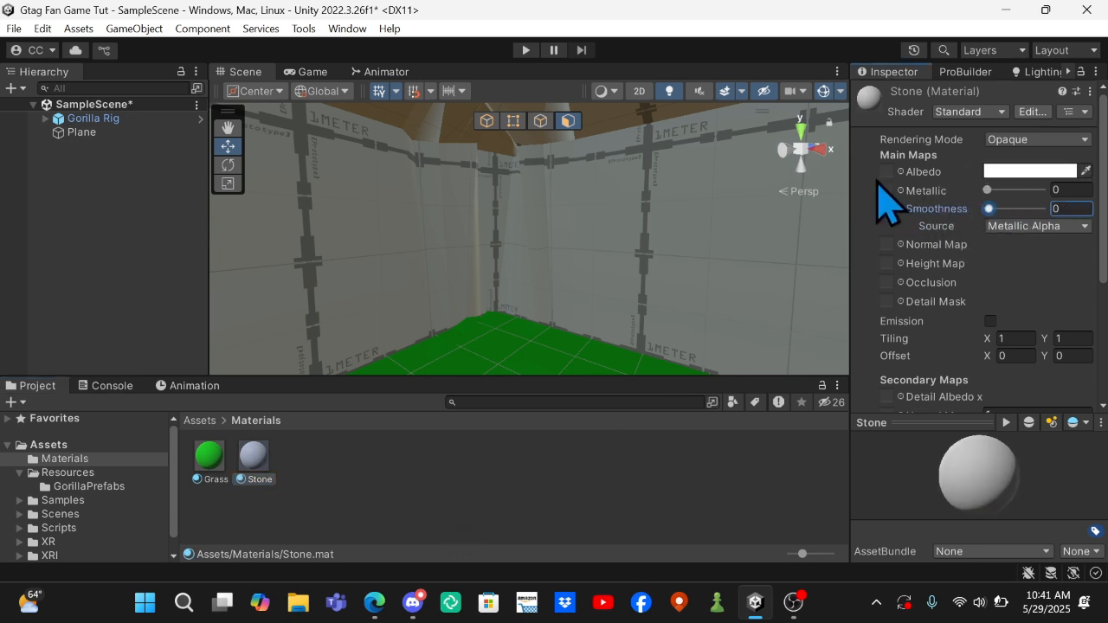
Set the Stone material's albedo colour to mid grey, hex 999999.
{"action": "left_click", "coordinate": [1002, 172]}
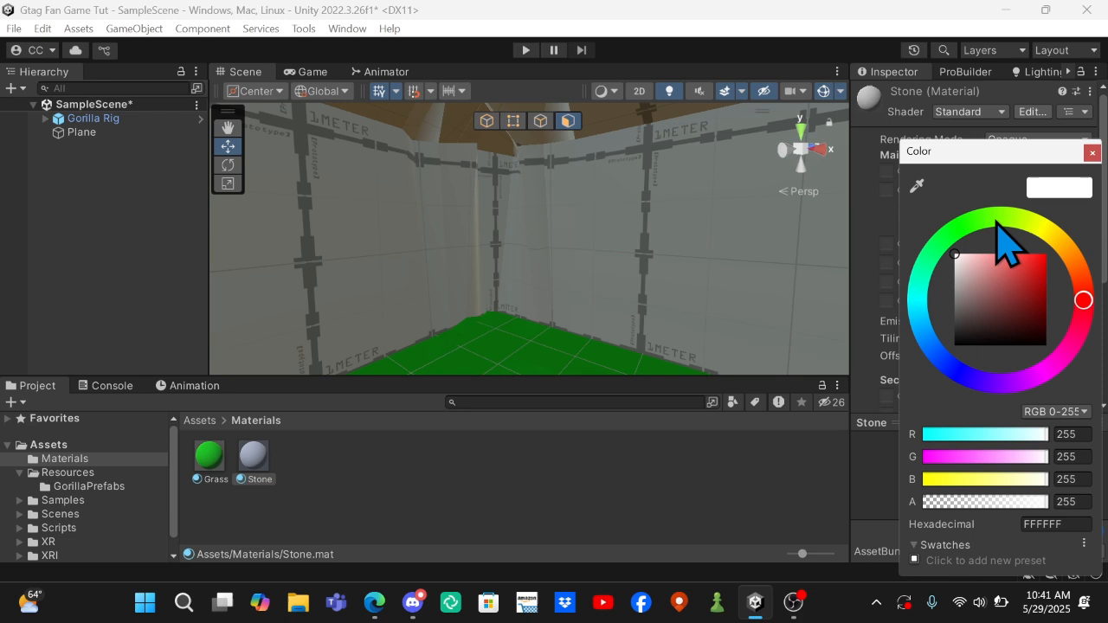
{"action": "left_click", "coordinate": [957, 310]}
{"action": "left_click_drag", "start_coordinate": [946, 303], "coordinate": [941, 284]}
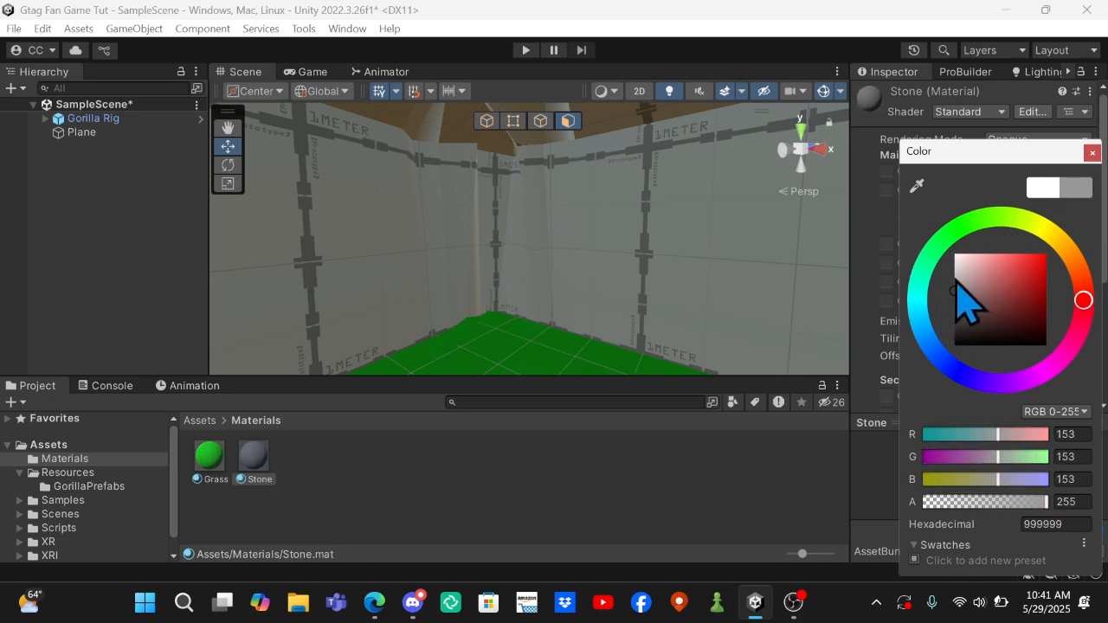
{"action": "left_click", "coordinate": [1092, 153]}
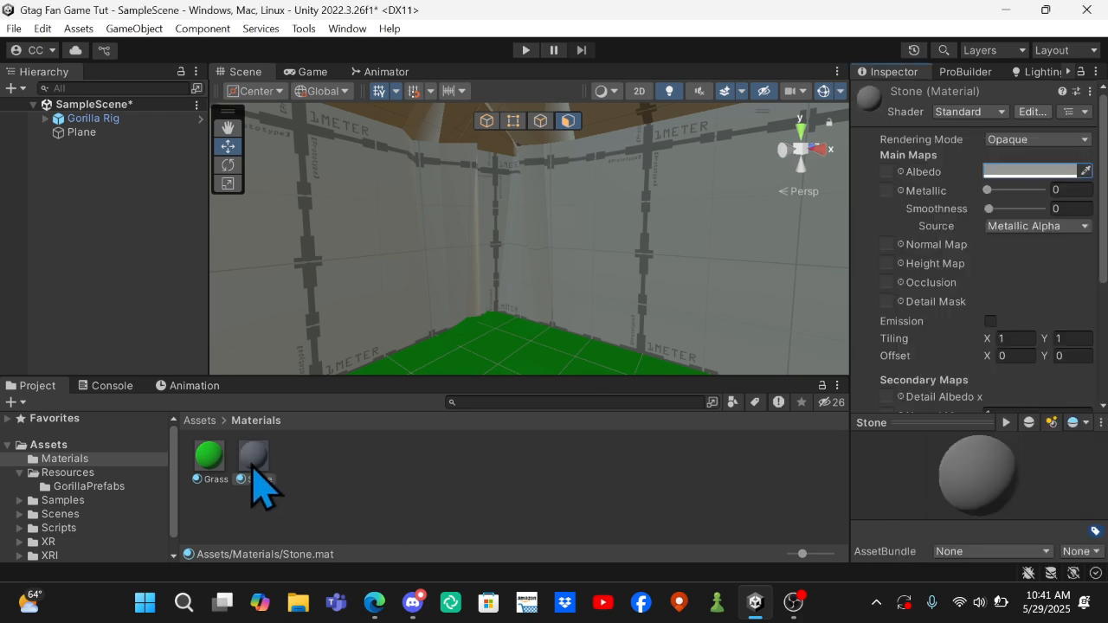
Apply the Stone material to the walls surrounding the green ground.
{"action": "left_click_drag", "start_coordinate": [253, 459], "coordinate": [347, 363]}
{"action": "right_click_drag", "start_coordinate": [329, 485], "coordinate": [156, 366]}
{"action": "key", "text": "w"}
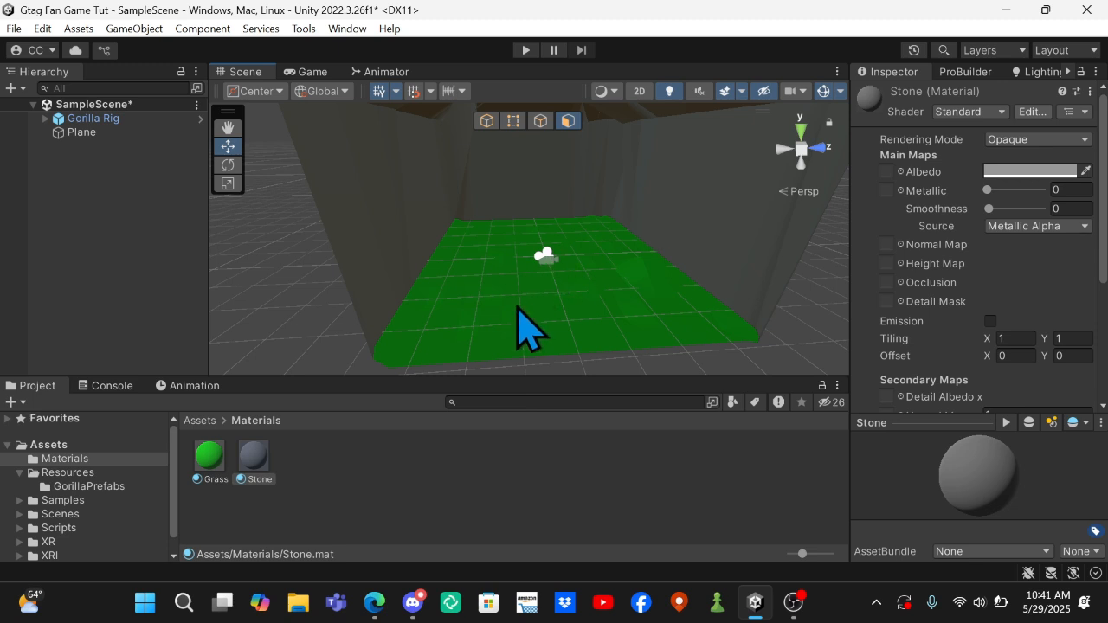
Raise the Gorilla Rig slightly along the Y axis in object mode so it sits above the ground, then deselect it.
{"action": "right_click_drag", "start_coordinate": [517, 303], "coordinate": [567, 254]}
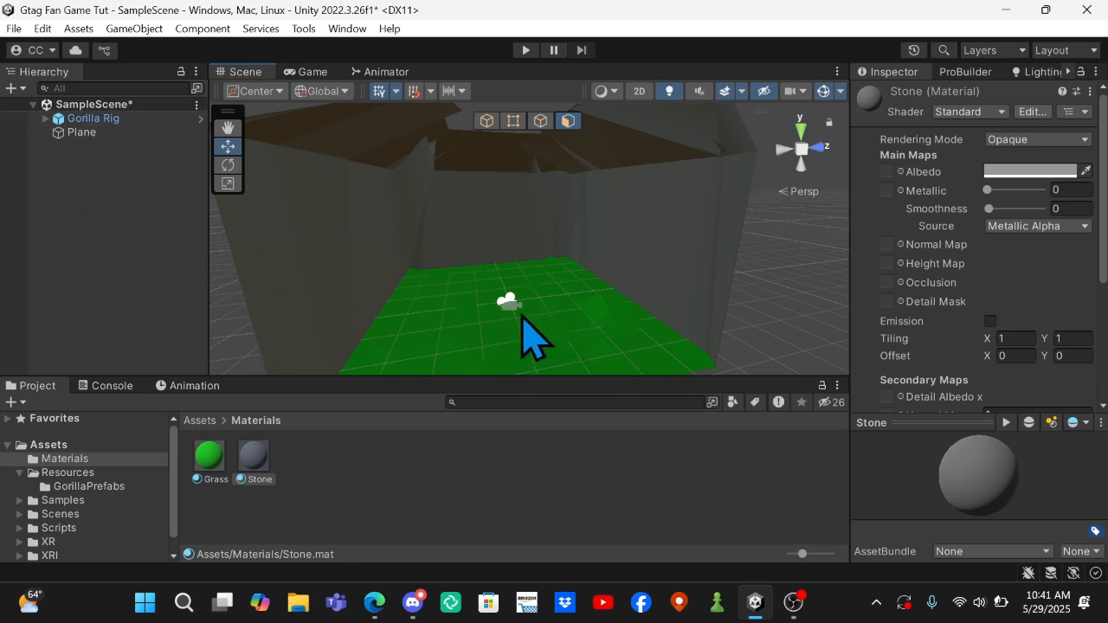
{"action": "right_click_drag", "start_coordinate": [506, 314], "coordinate": [502, 360]}
{"action": "key", "text": "w"}
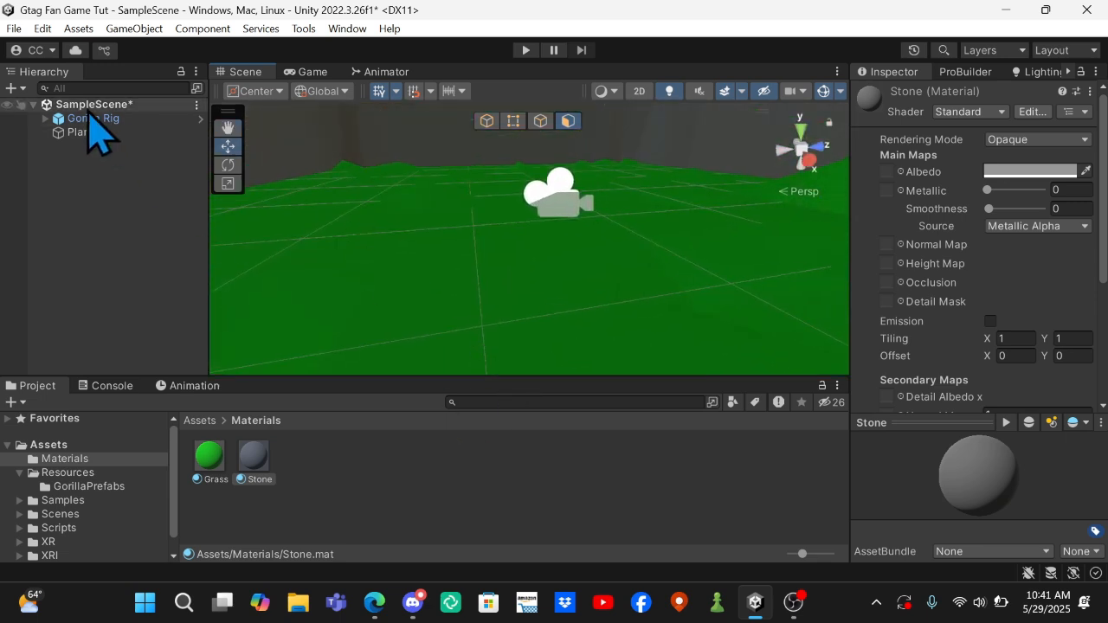
{"action": "left_click", "coordinate": [97, 119]}
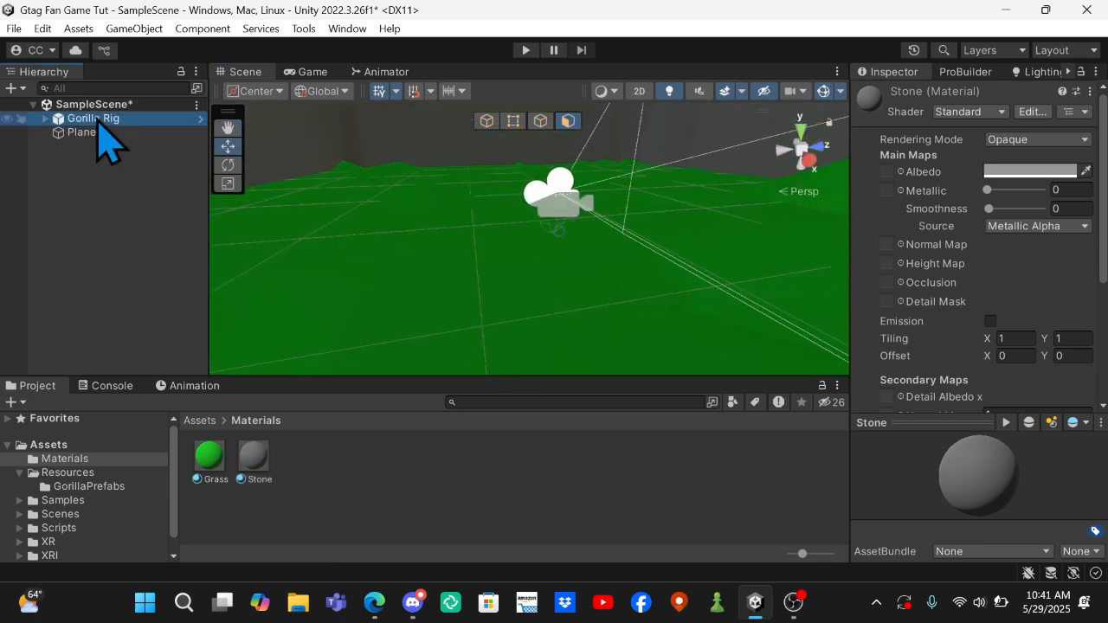
{"action": "left_click", "coordinate": [489, 124]}
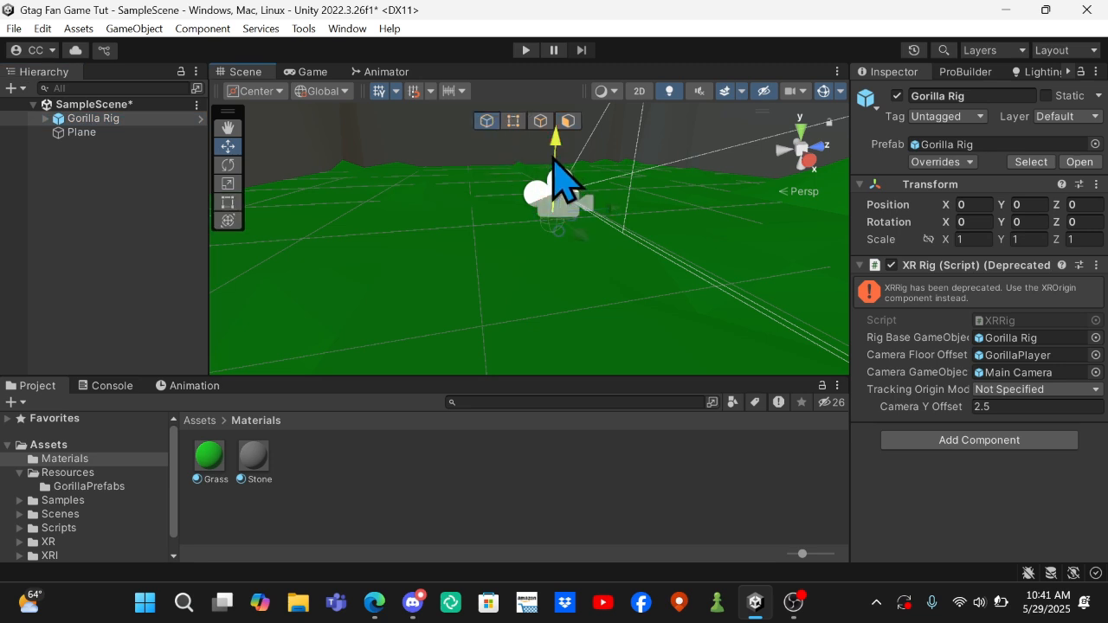
{"action": "left_click_drag", "start_coordinate": [554, 156], "coordinate": [559, 116]}
{"action": "right_click_drag", "start_coordinate": [609, 249], "coordinate": [527, 199]}
{"action": "left_click", "coordinate": [528, 160]}
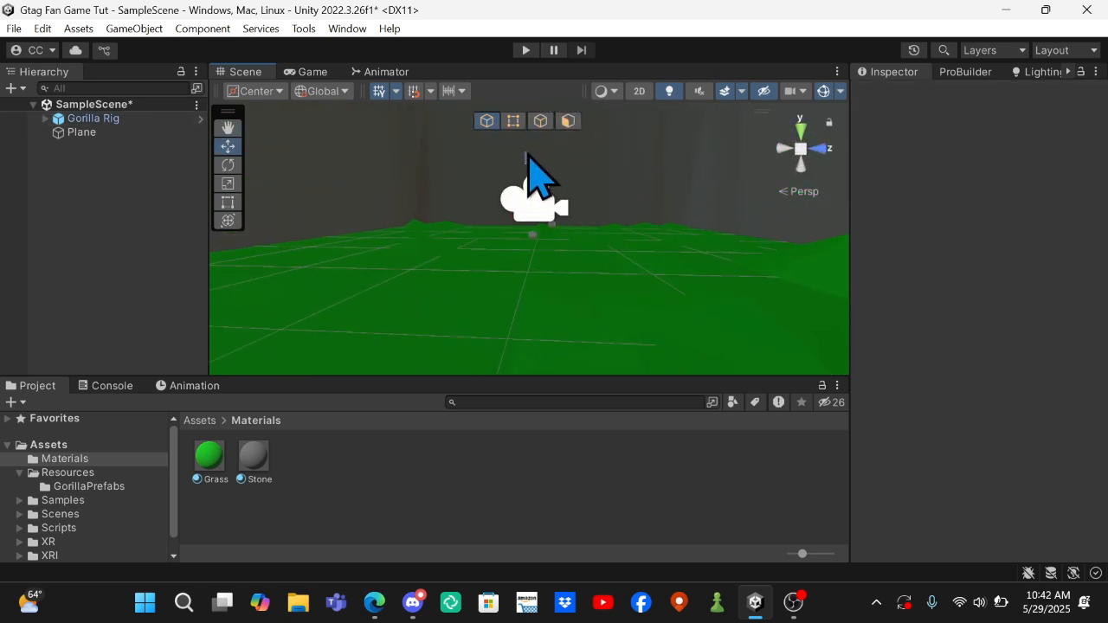
Raise the Gorilla Rig along the Y axis to a height of 0.72, then clear the selection.
{"action": "left_click", "coordinate": [134, 119]}
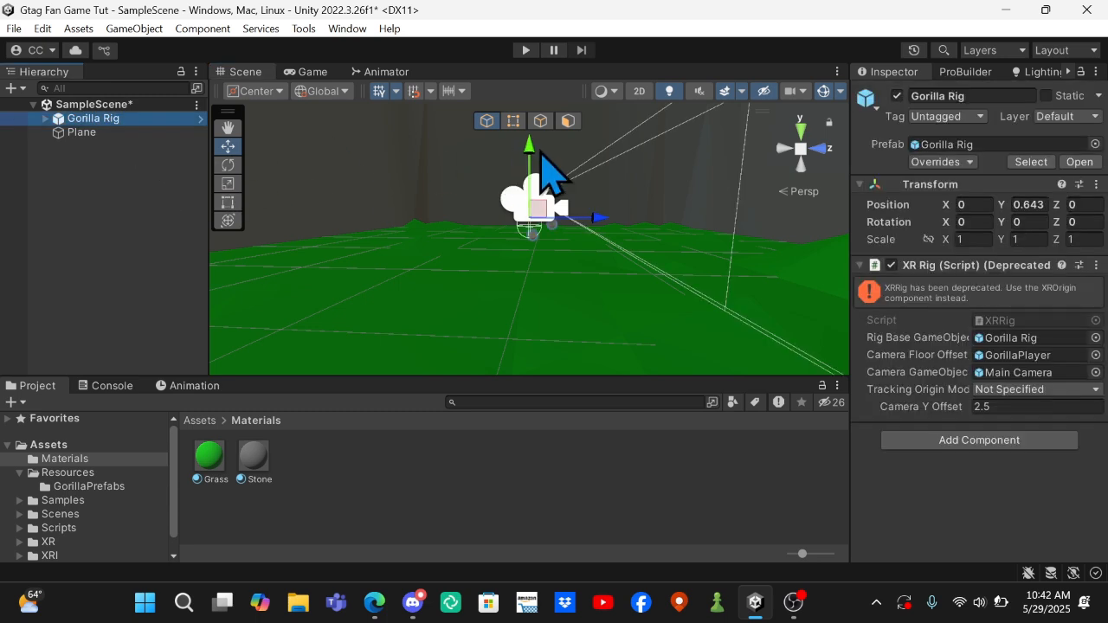
{"action": "left_click_drag", "start_coordinate": [533, 169], "coordinate": [531, 161]}
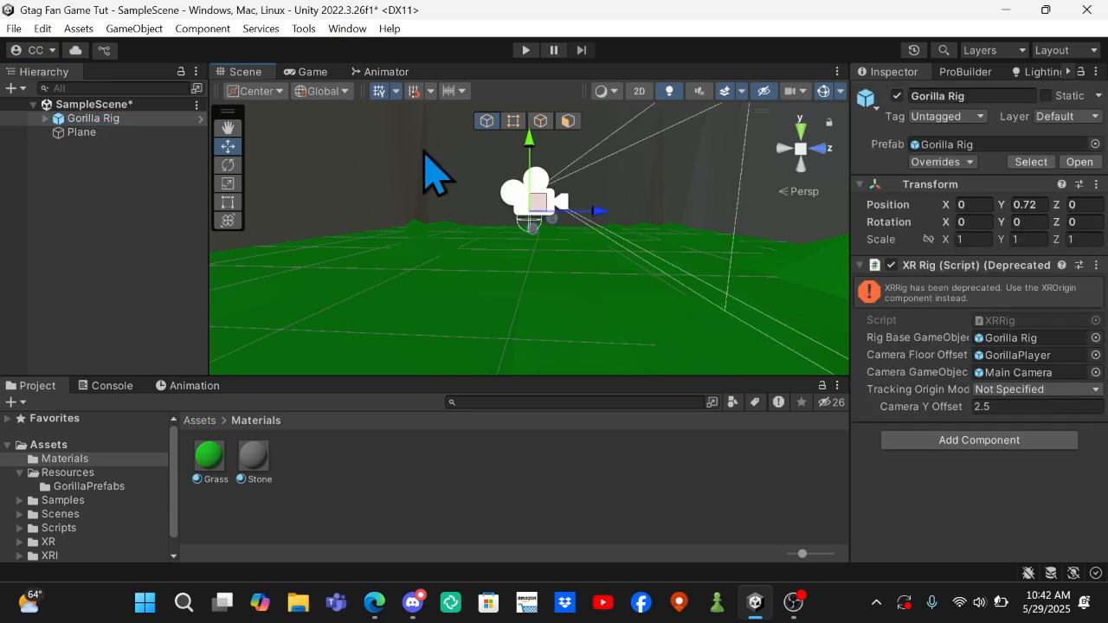
{"action": "left_click", "coordinate": [87, 212]}
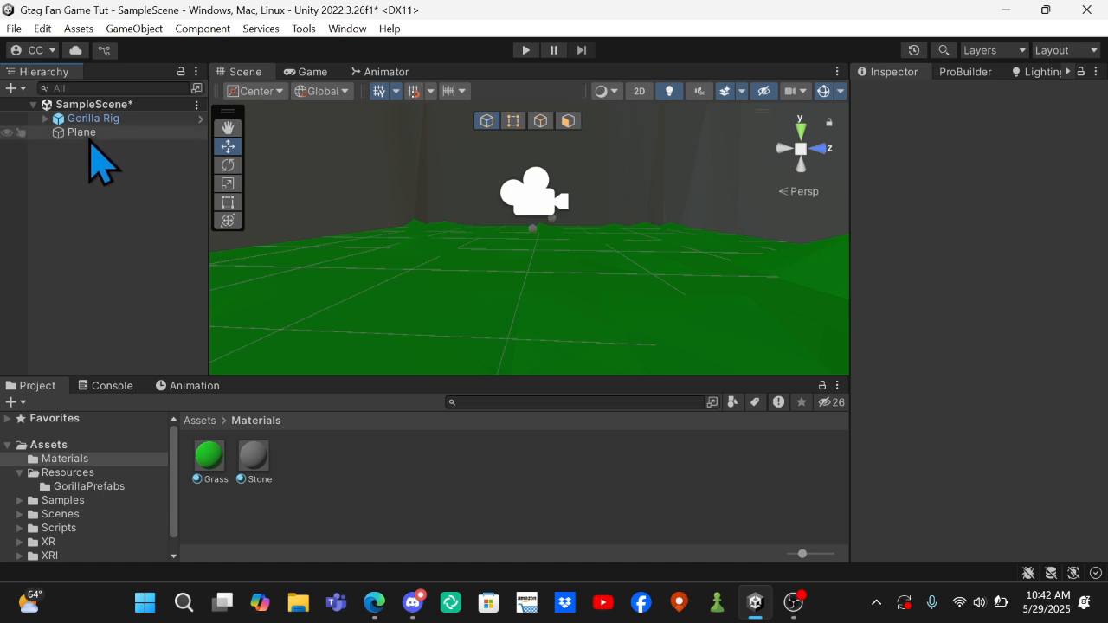
Create an empty object in the scene hierarchy and name it Forest.
{"action": "right_click", "coordinate": [97, 305]}
{"action": "left_click", "coordinate": [173, 330]}
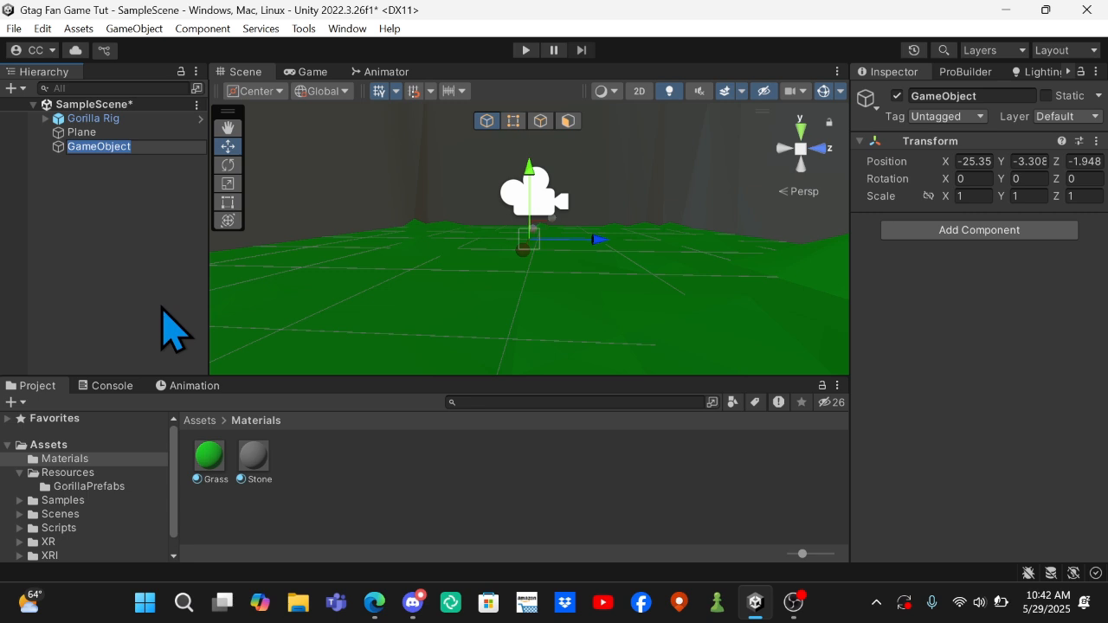
{"action": "type", "text": "Fores"}
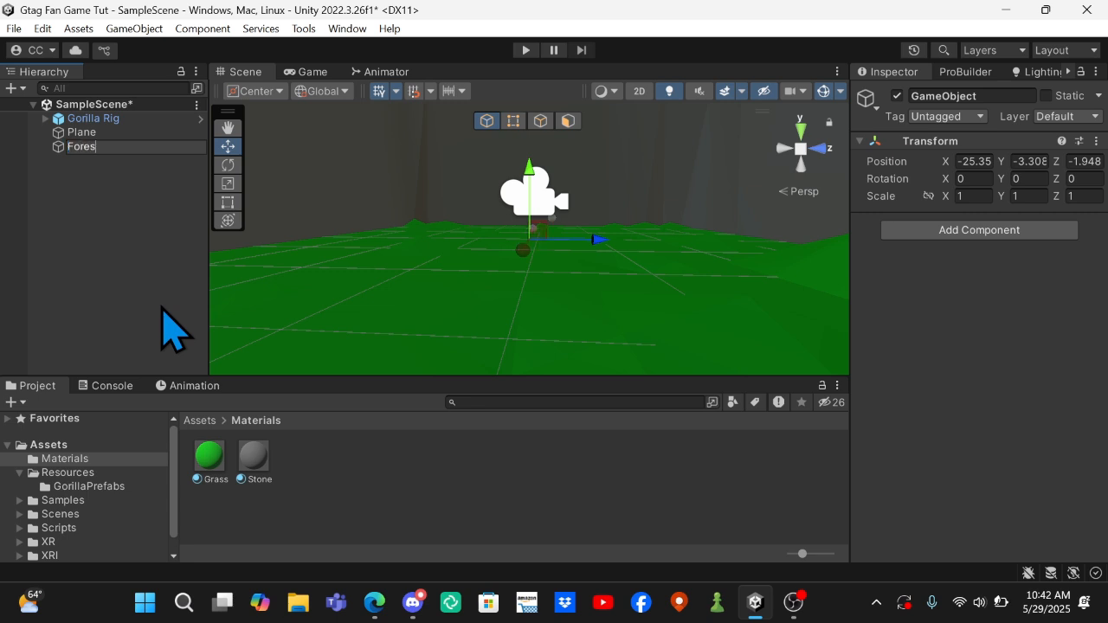
{"action": "type", "text": "t"}
{"action": "key", "text": "Return"}
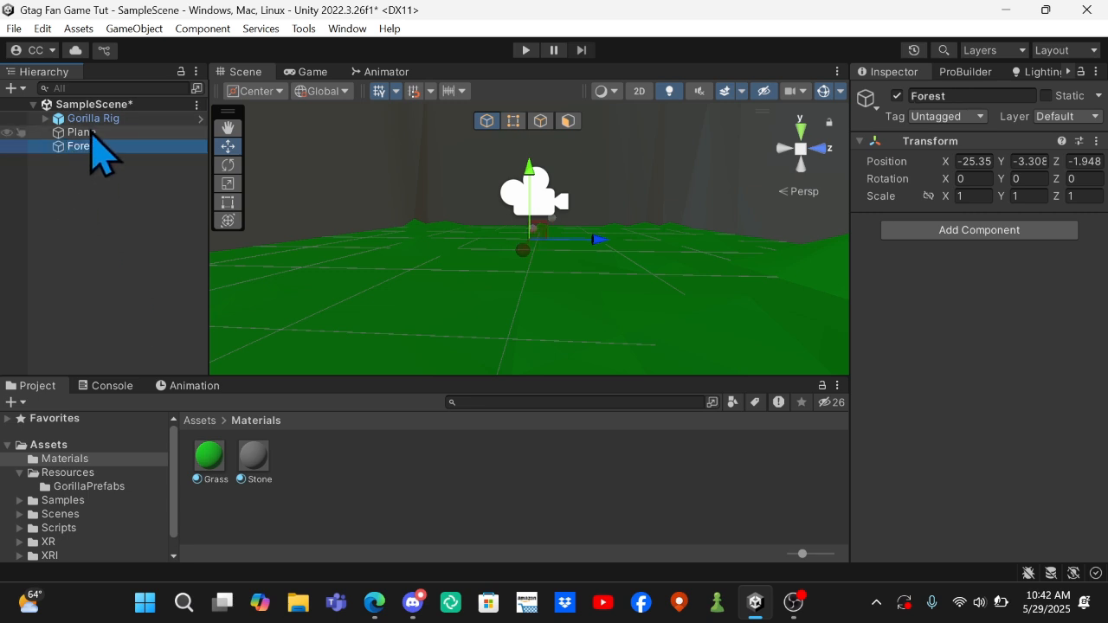
Make the Plane a child of the Forest object and collapse the Forest group.
{"action": "left_click_drag", "start_coordinate": [91, 136], "coordinate": [100, 145]}
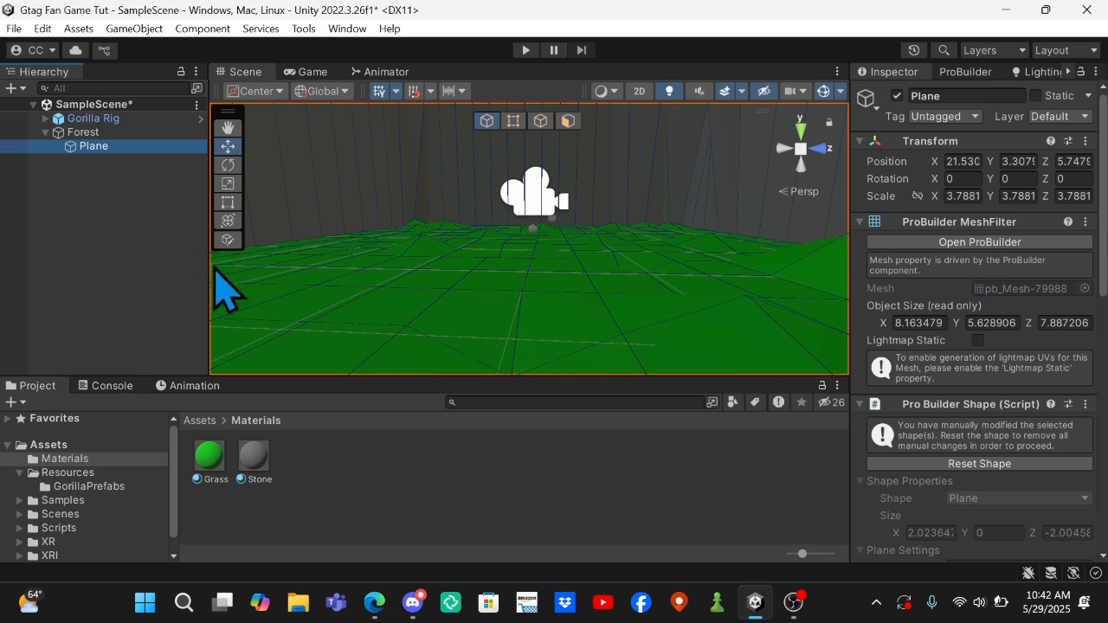
{"action": "left_click", "coordinate": [144, 267]}
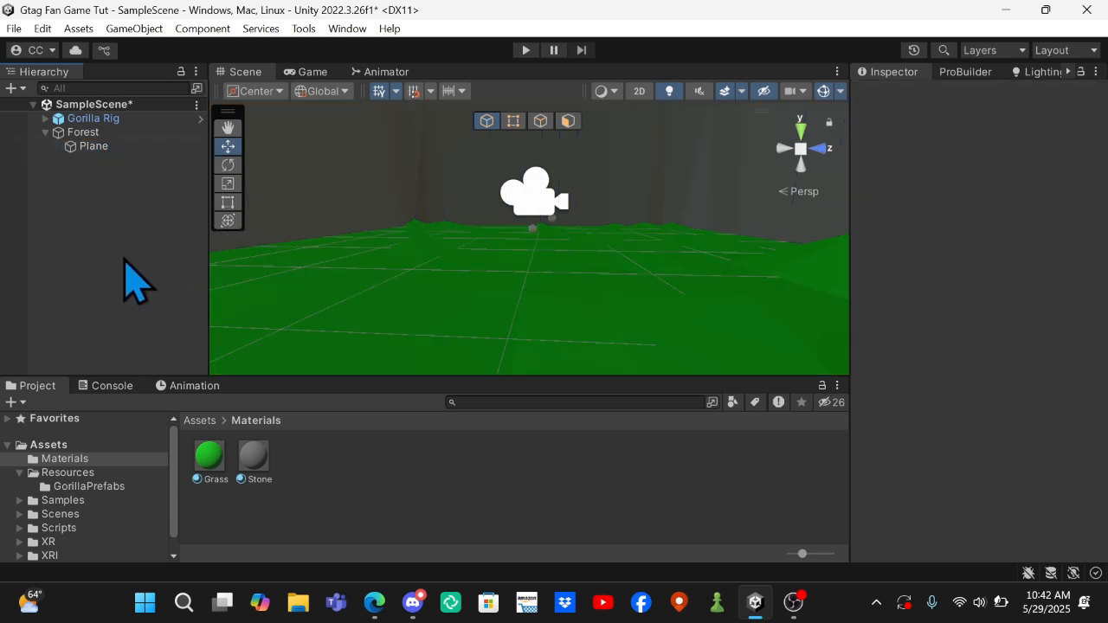
{"action": "left_click", "coordinate": [45, 132]}
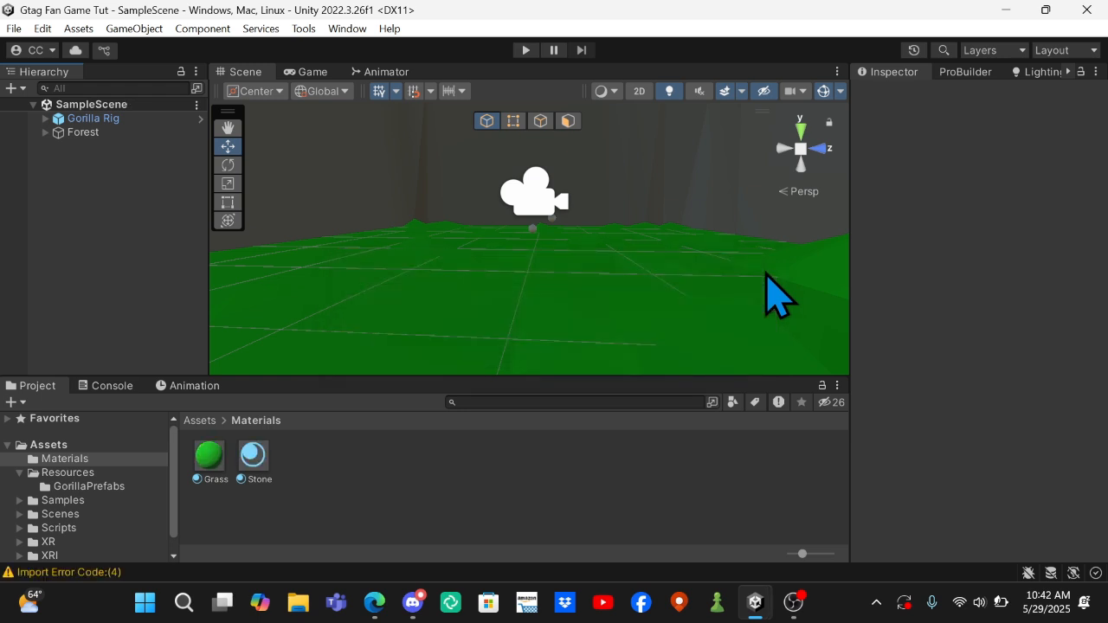
Add the ChaseLighting lighting settings file to the root Assets folder and select it to show its settings.
{"action": "left_click", "coordinate": [85, 444]}
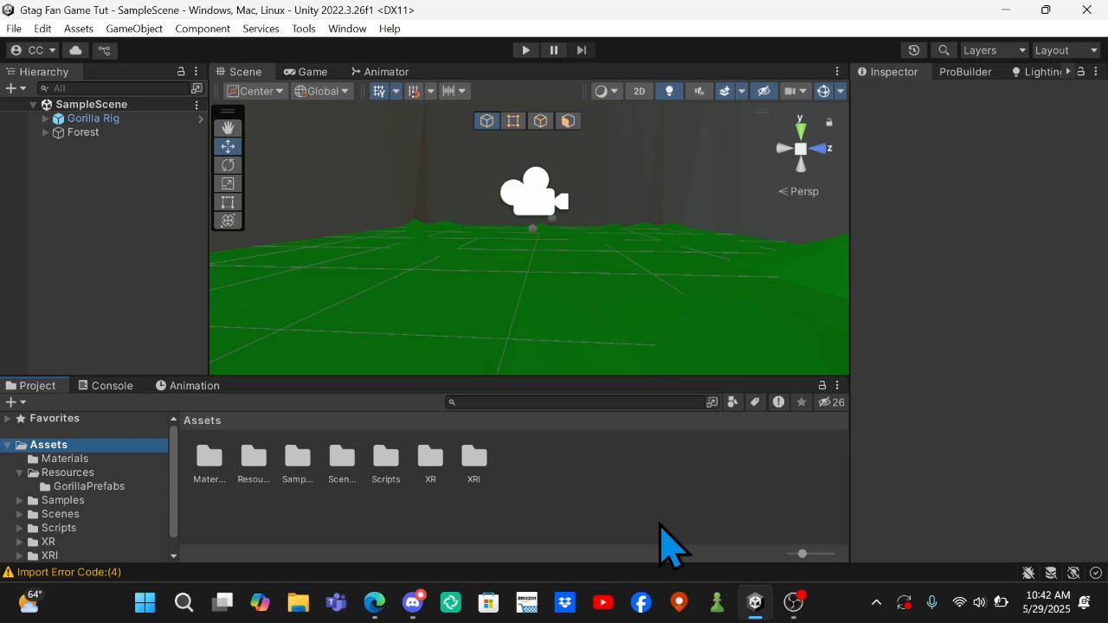
{"action": "right_click", "coordinate": [626, 497]}
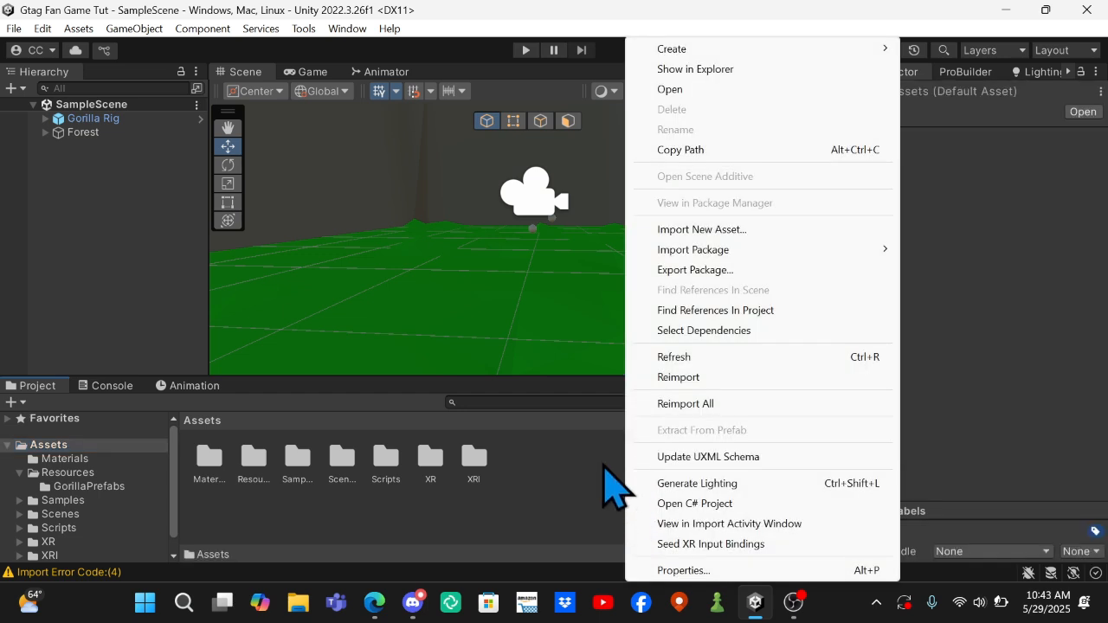
{"action": "left_click", "coordinate": [603, 466]}
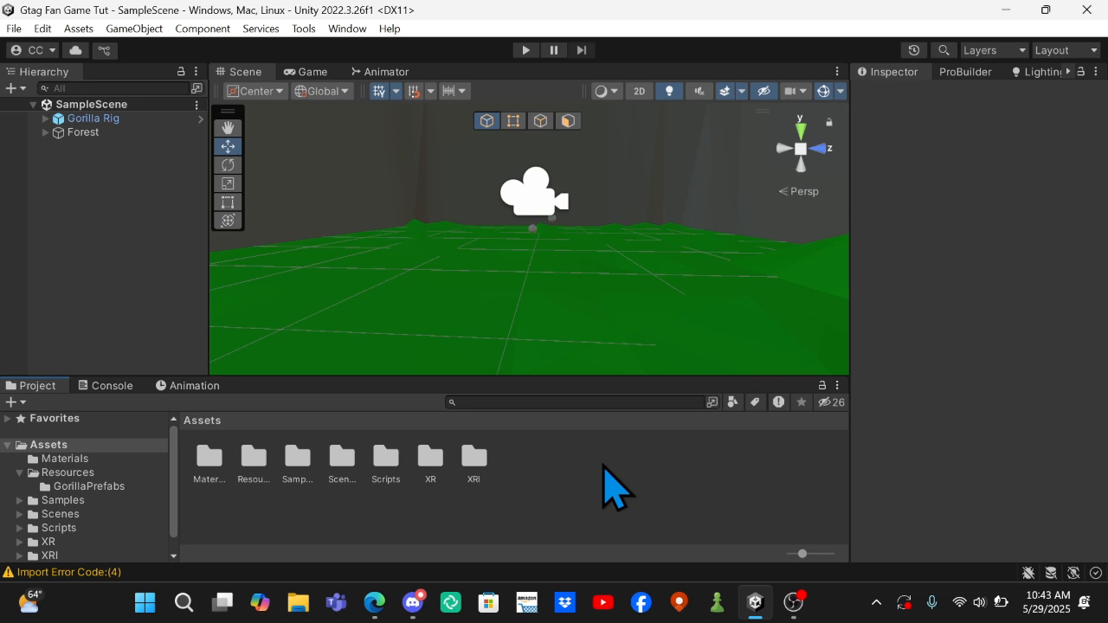
{"action": "right_click", "coordinate": [603, 466]}
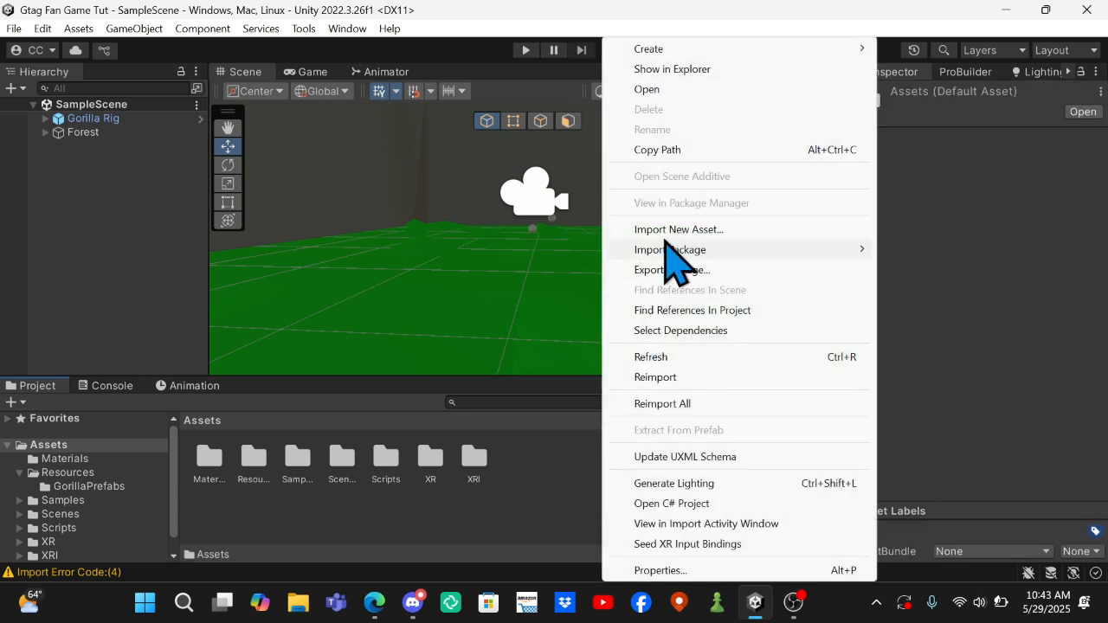
{"action": "left_click", "coordinate": [563, 494]}
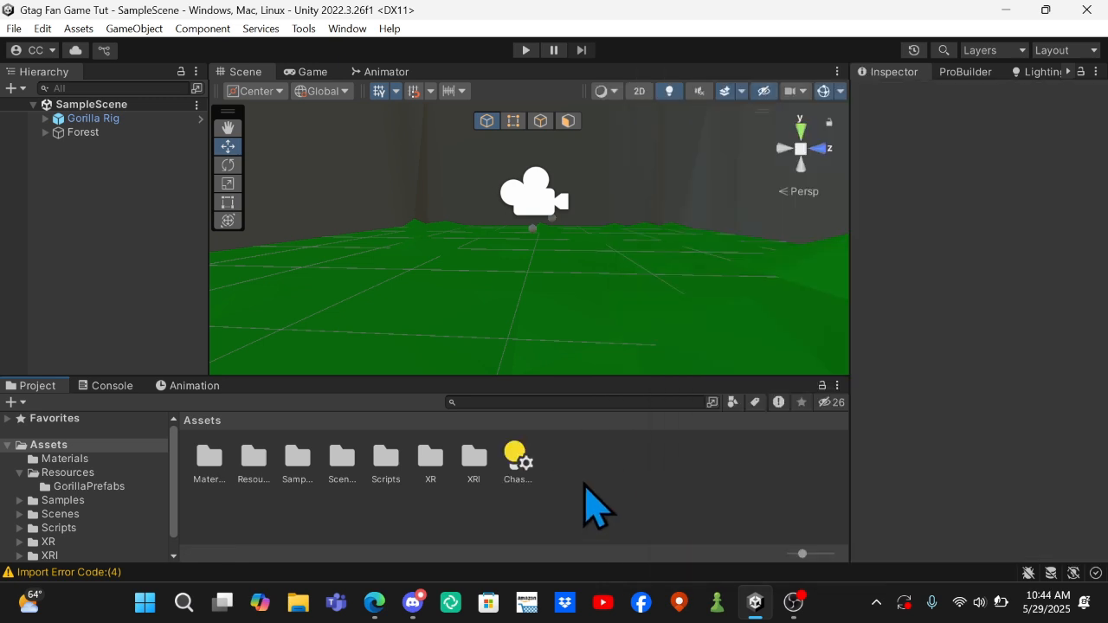
{"action": "left_click", "coordinate": [523, 476]}
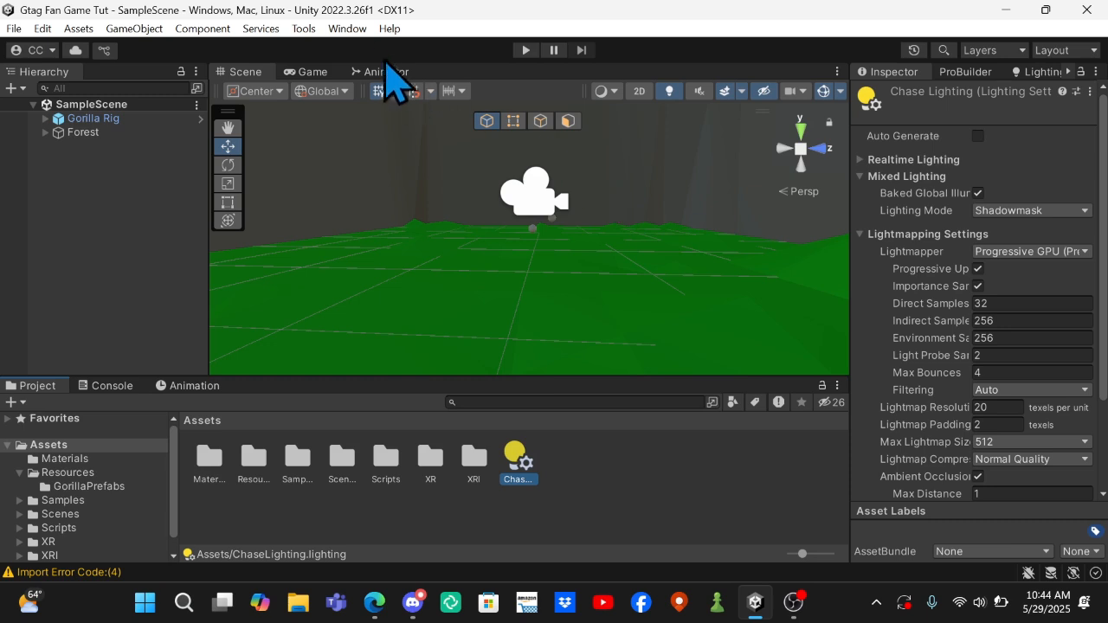
Assign ChaseLighting from the Assets folder as the scene's lighting settings asset and review its lightmapping settings.
{"action": "left_click", "coordinate": [347, 28]}
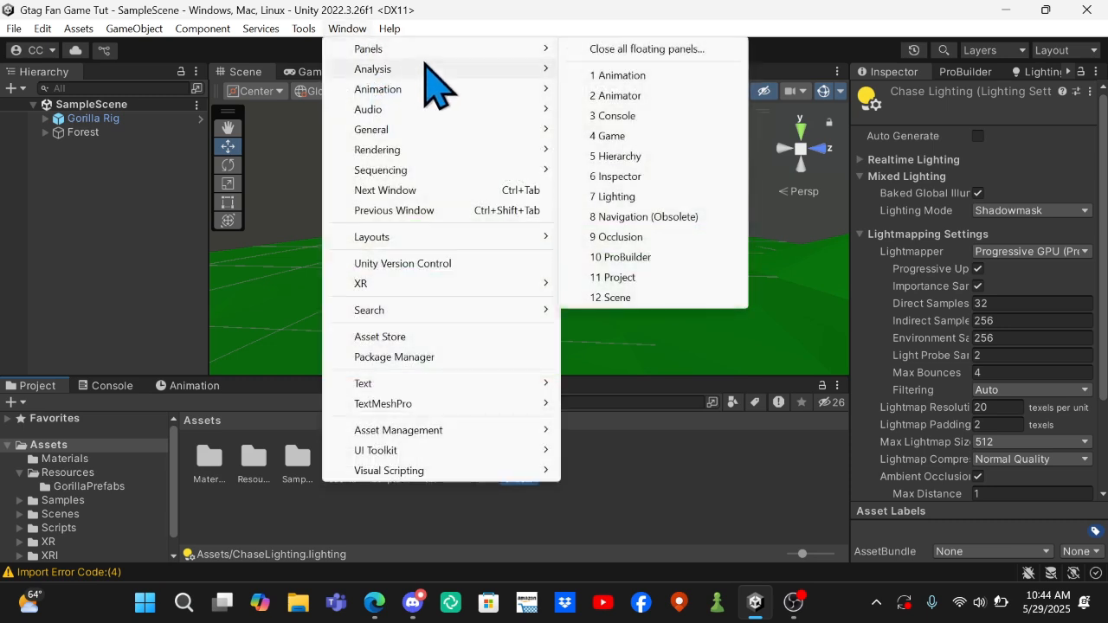
{"action": "mouse_move", "coordinate": [460, 153]}
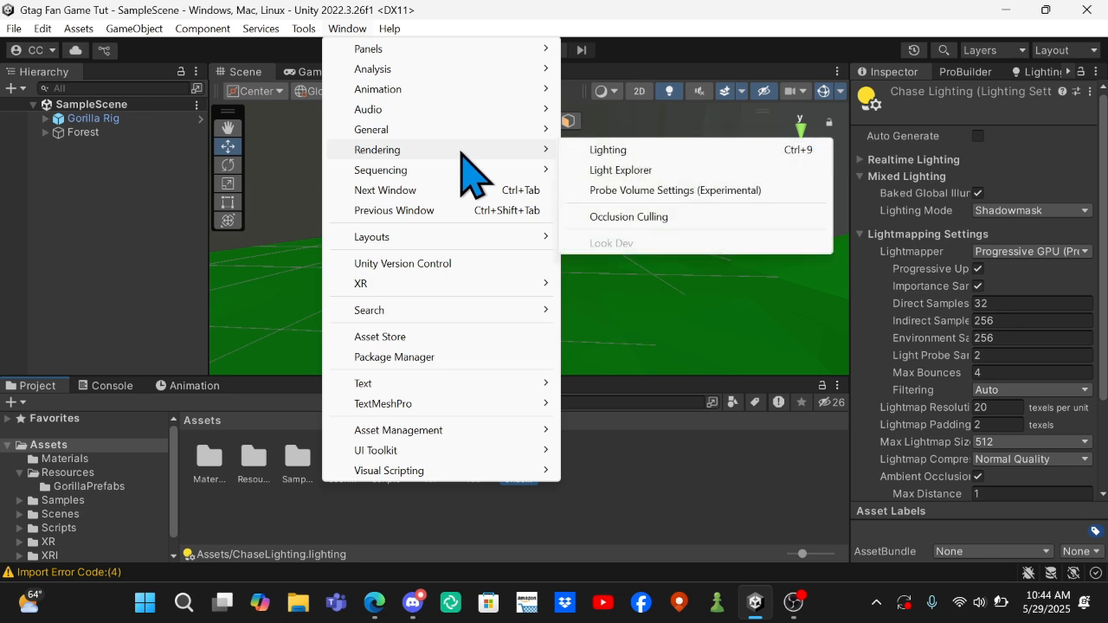
{"action": "left_click", "coordinate": [603, 151]}
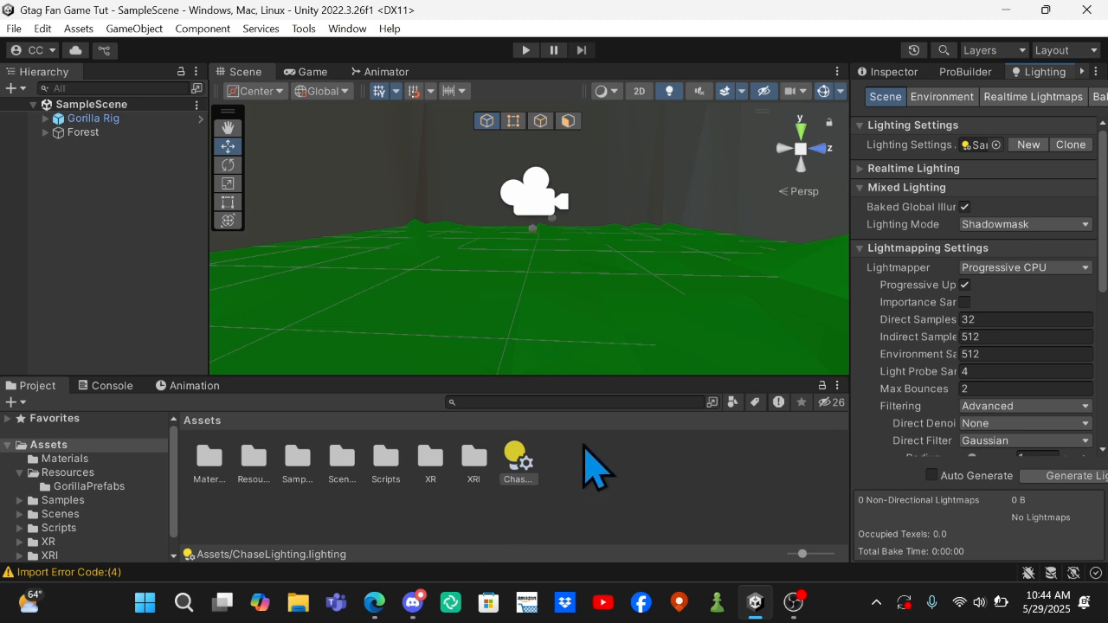
{"action": "left_click", "coordinate": [977, 146]}
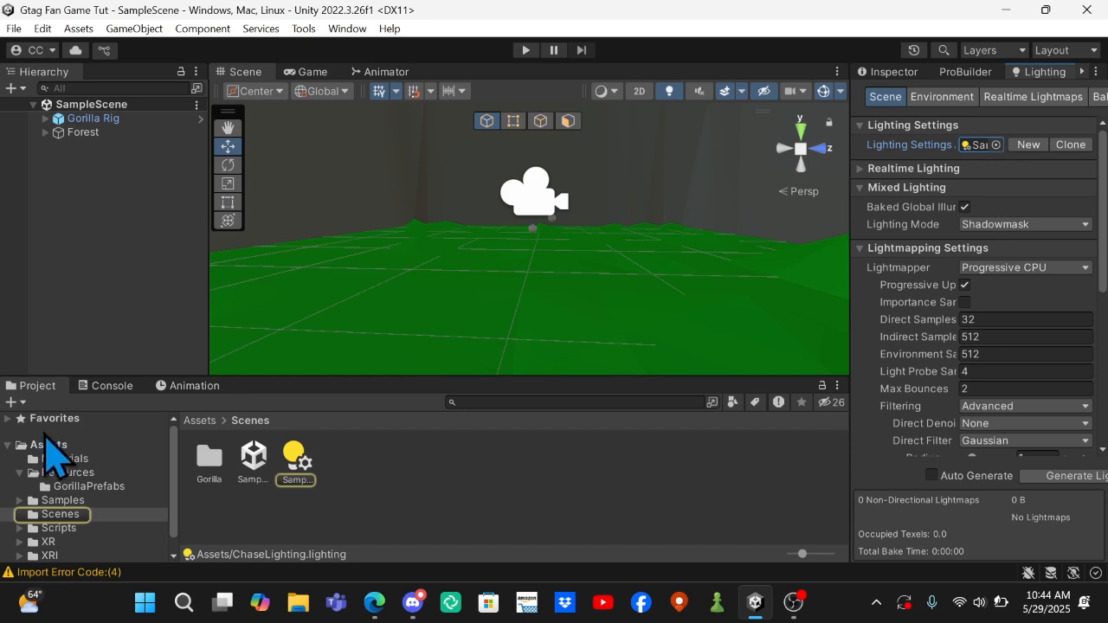
{"action": "left_click", "coordinate": [49, 444]}
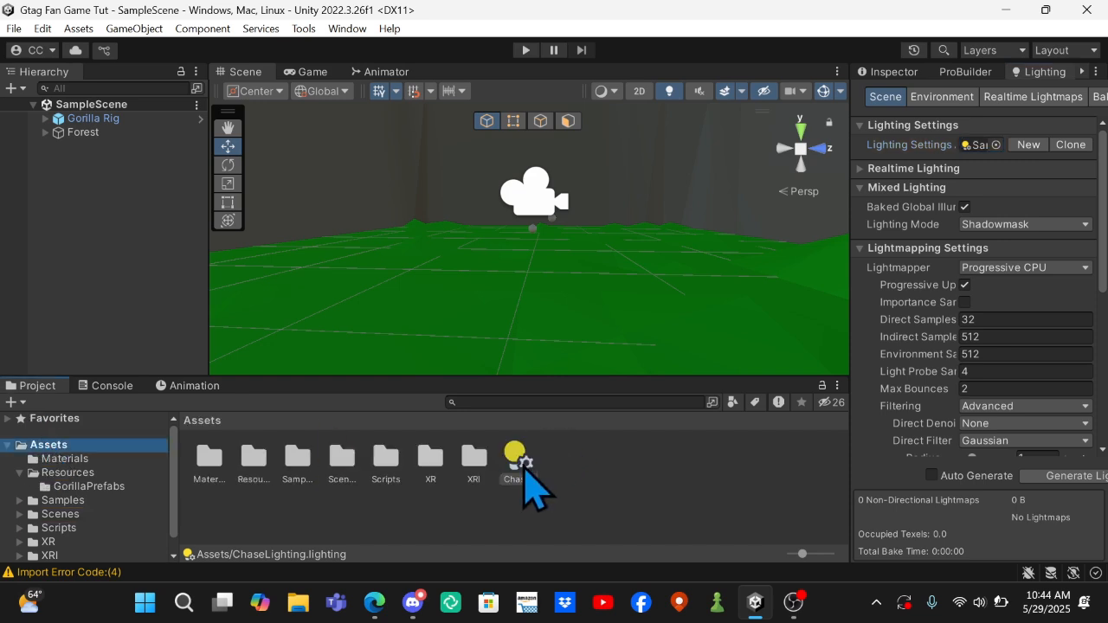
{"action": "left_click_drag", "start_coordinate": [523, 469], "coordinate": [973, 147]}
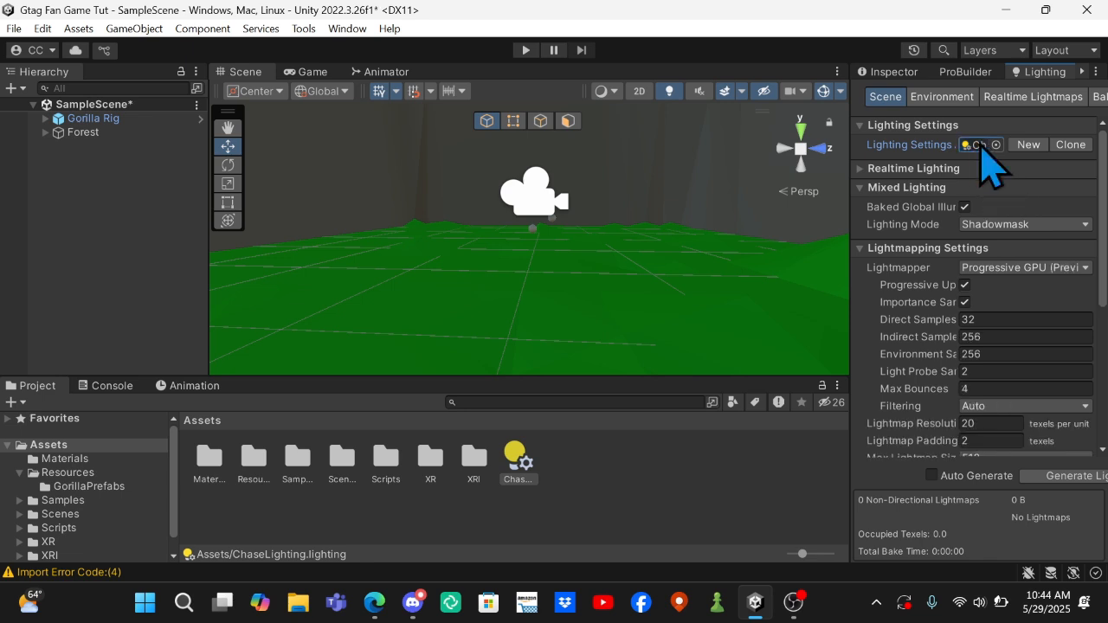
{"action": "left_click", "coordinate": [996, 145]}
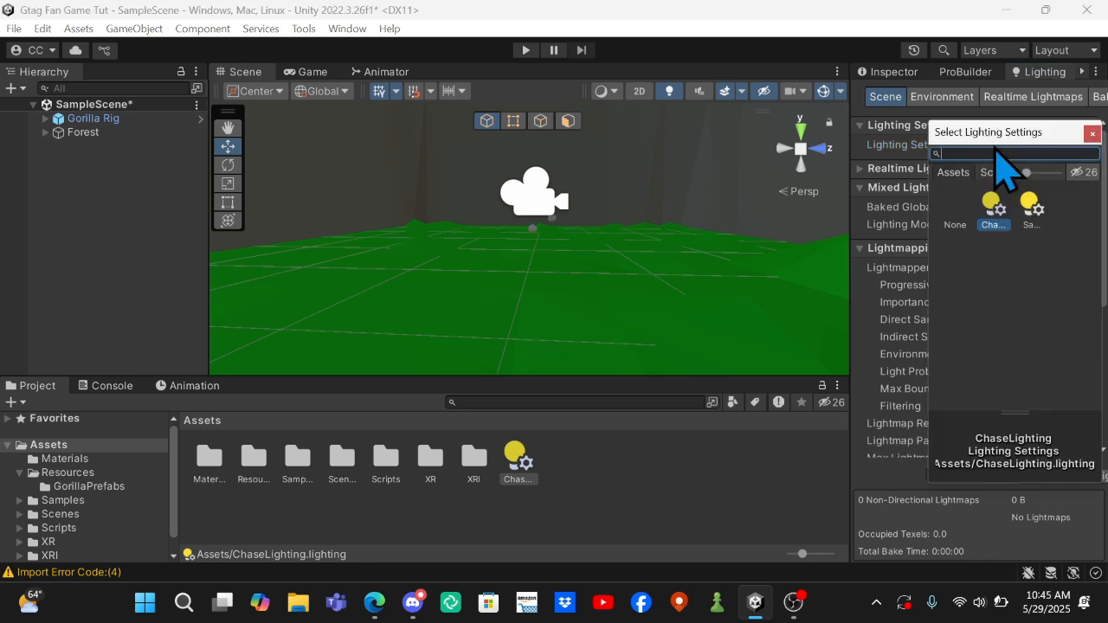
{"action": "left_click", "coordinate": [1093, 134]}
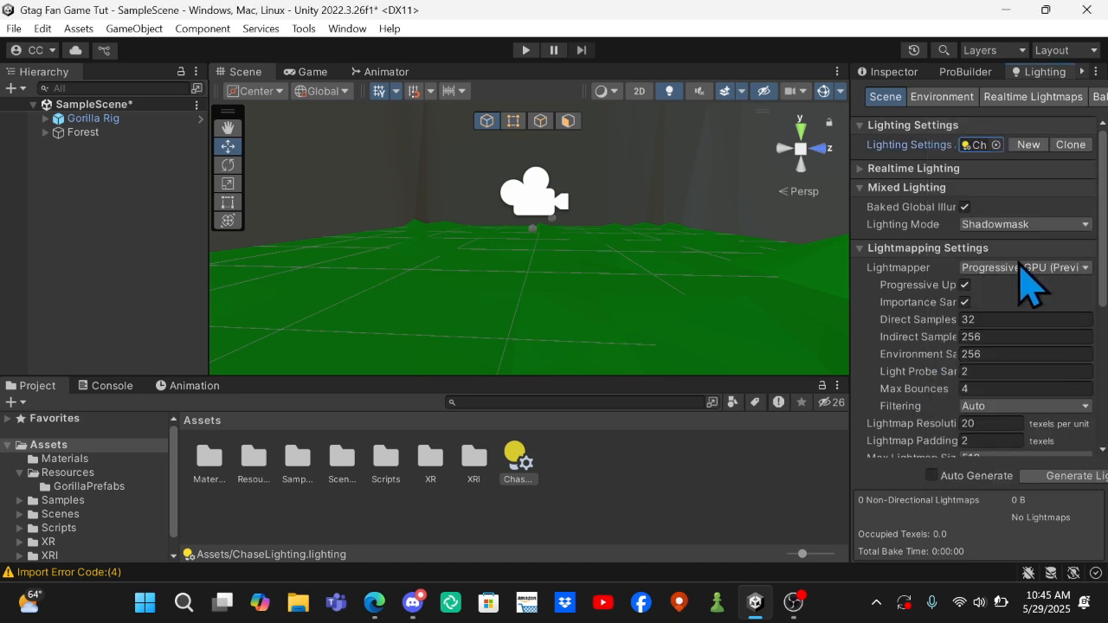
{"action": "scroll", "coordinate": [991, 356], "scroll_direction": "down", "scroll_amount": 3}
{"action": "scroll", "coordinate": [996, 373], "scroll_direction": "down", "scroll_amount": 5}
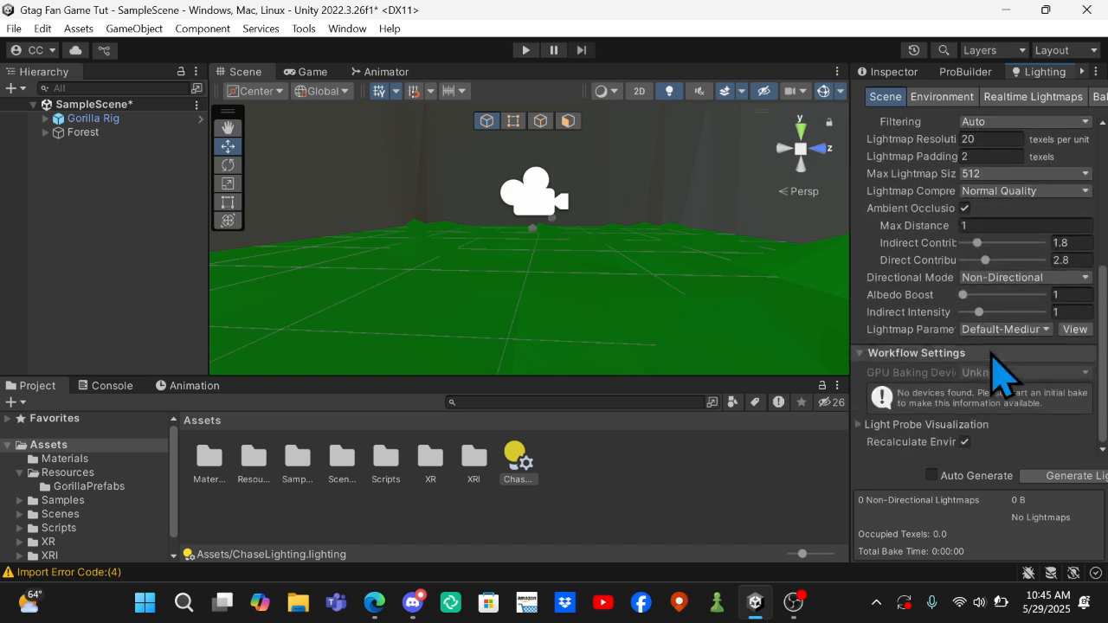
{"action": "scroll", "coordinate": [992, 355], "scroll_direction": "up", "scroll_amount": 8}
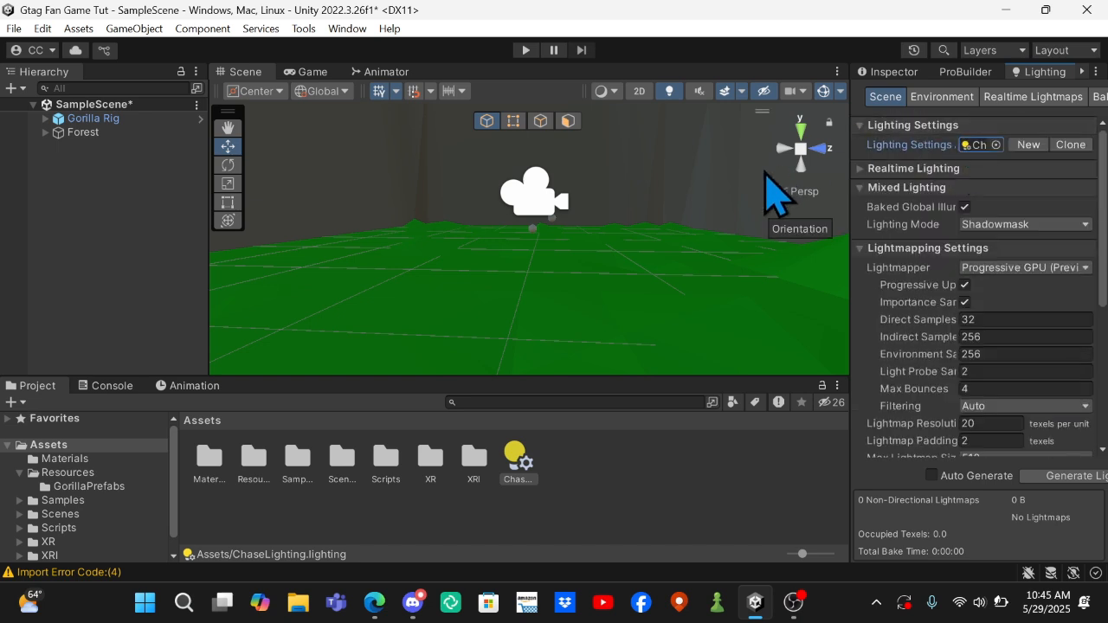
Add a directional light to the scene.
{"action": "right_click", "coordinate": [81, 205]}
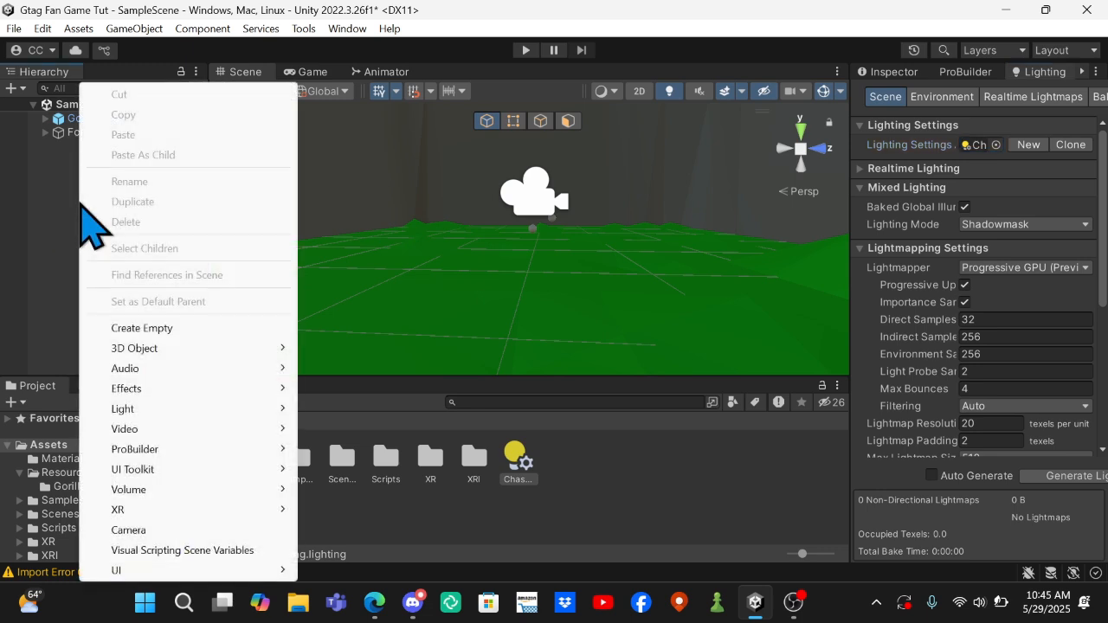
{"action": "mouse_move", "coordinate": [252, 347]}
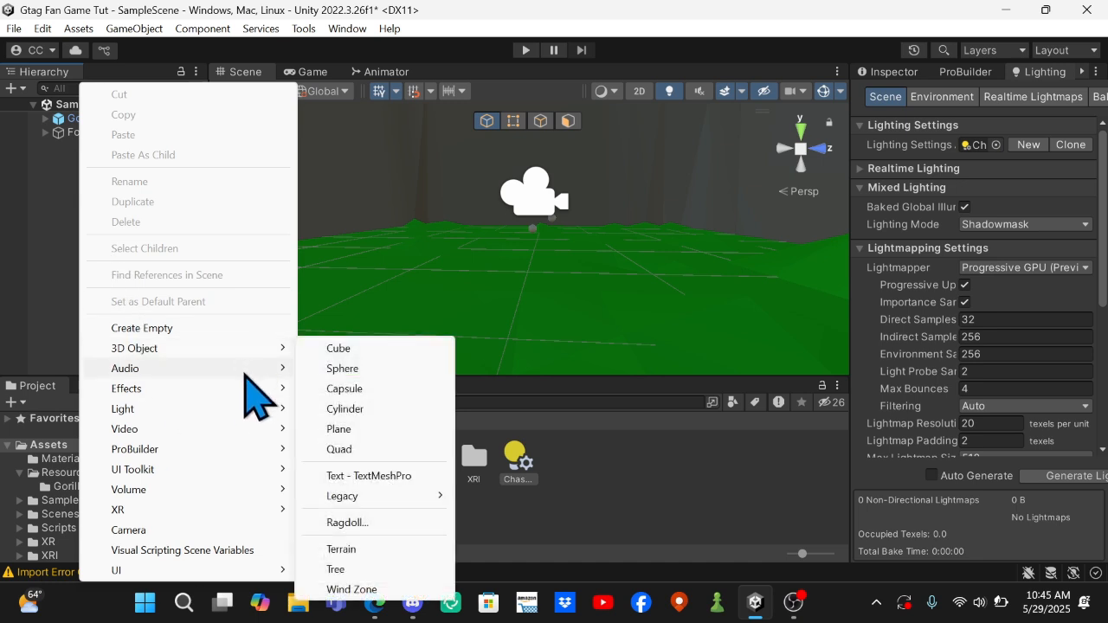
{"action": "mouse_move", "coordinate": [242, 384]}
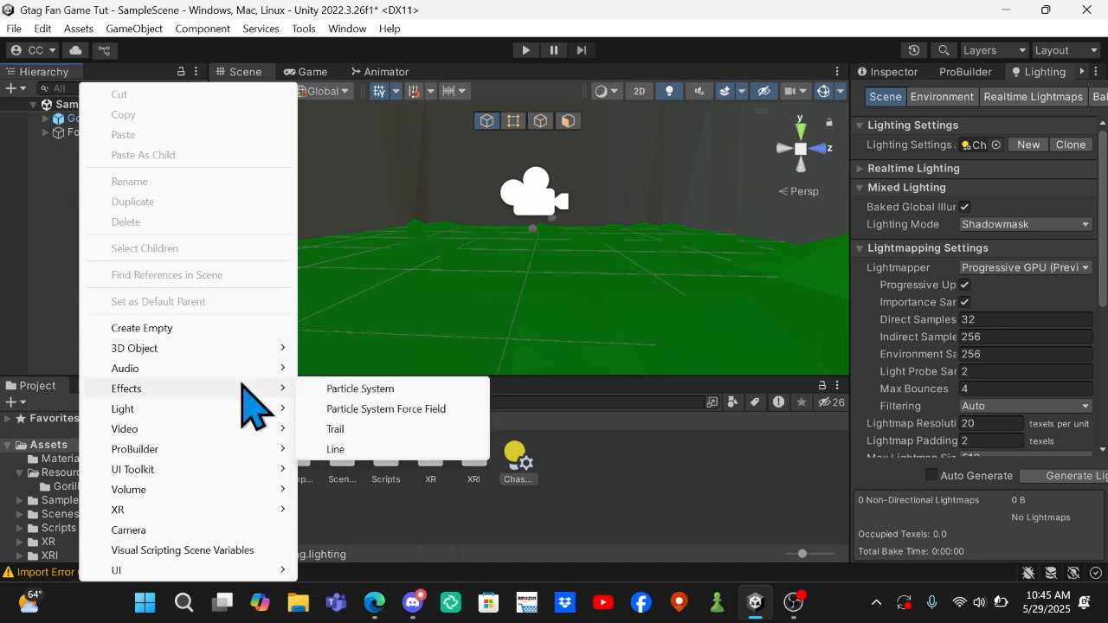
{"action": "mouse_move", "coordinate": [240, 408]}
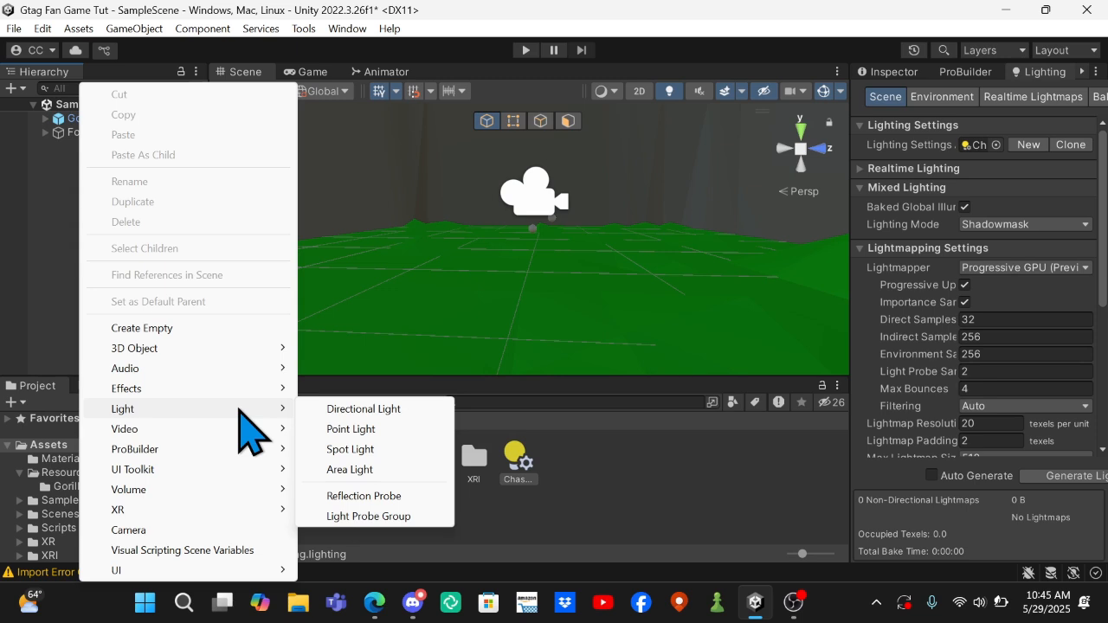
{"action": "left_click", "coordinate": [403, 411]}
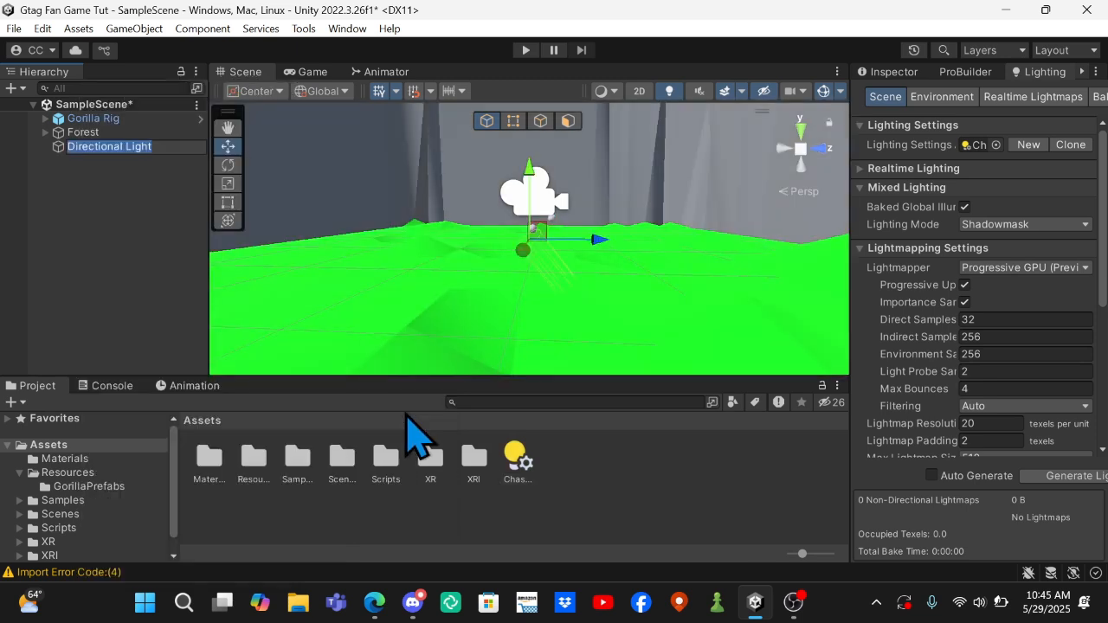
Move the directional light upward along the Y axis, high above the green ground.
{"action": "left_click_drag", "start_coordinate": [529, 180], "coordinate": [541, 50]}
{"action": "right_click_drag", "start_coordinate": [552, 210], "coordinate": [558, 96]}
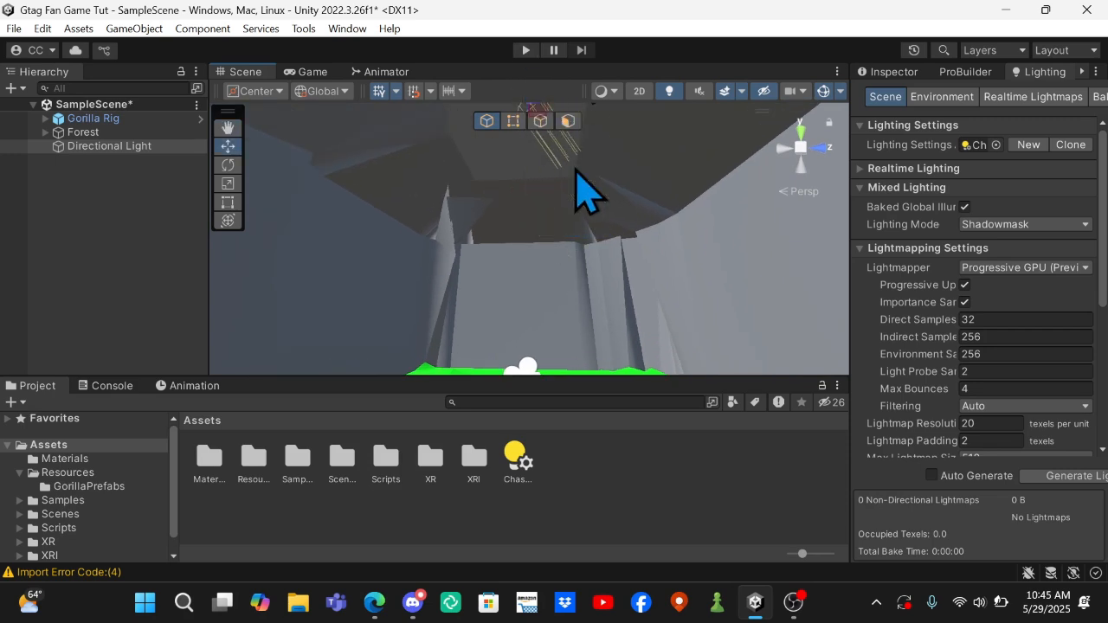
{"action": "right_click_drag", "start_coordinate": [605, 221], "coordinate": [572, 493]}
{"action": "right_click_drag", "start_coordinate": [606, 355], "coordinate": [631, 203]}
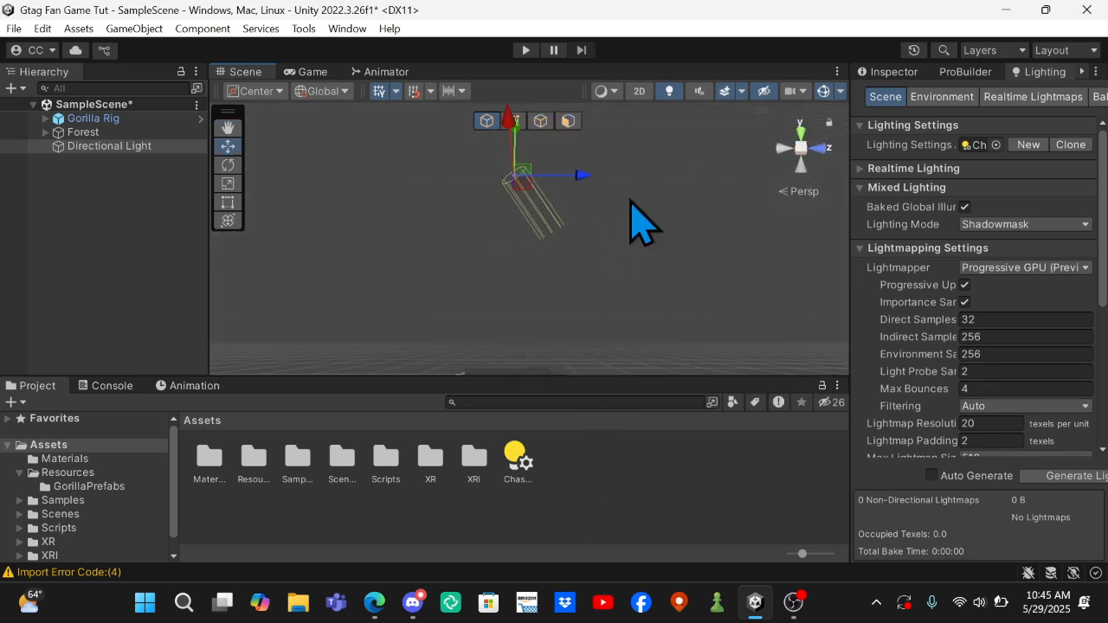
Rotate the directional light to point straight down and raise it above the top of the stone walls.
{"action": "right_click_drag", "start_coordinate": [520, 164], "coordinate": [290, 165]}
{"action": "left_click", "coordinate": [227, 146]}
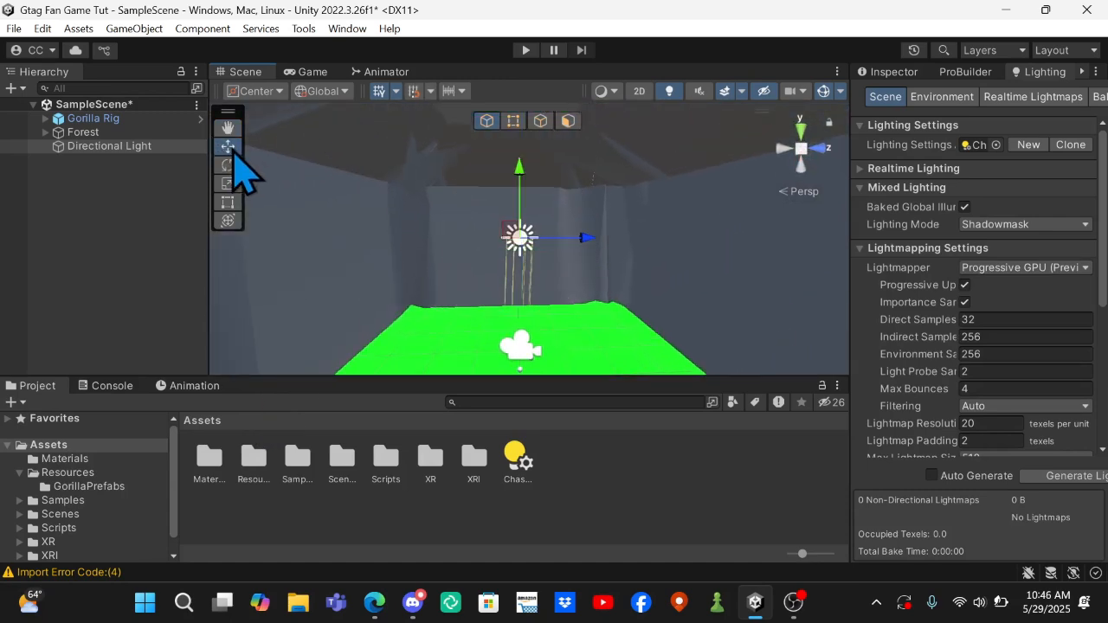
{"action": "left_click_drag", "start_coordinate": [519, 173], "coordinate": [527, 42]}
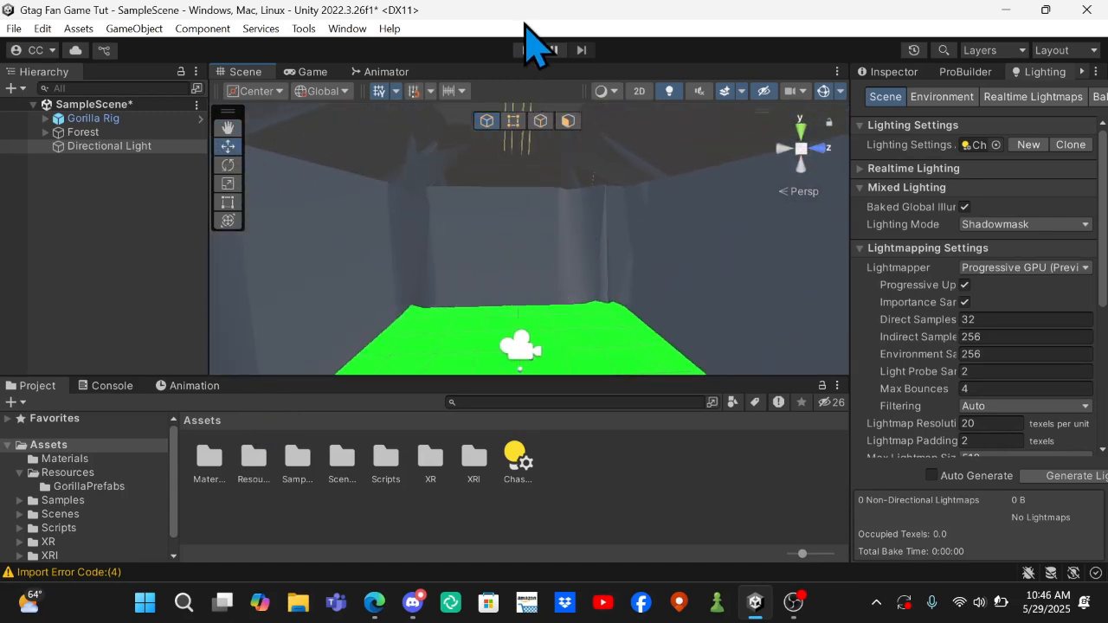
{"action": "right_click_drag", "start_coordinate": [593, 259], "coordinate": [446, 330]}
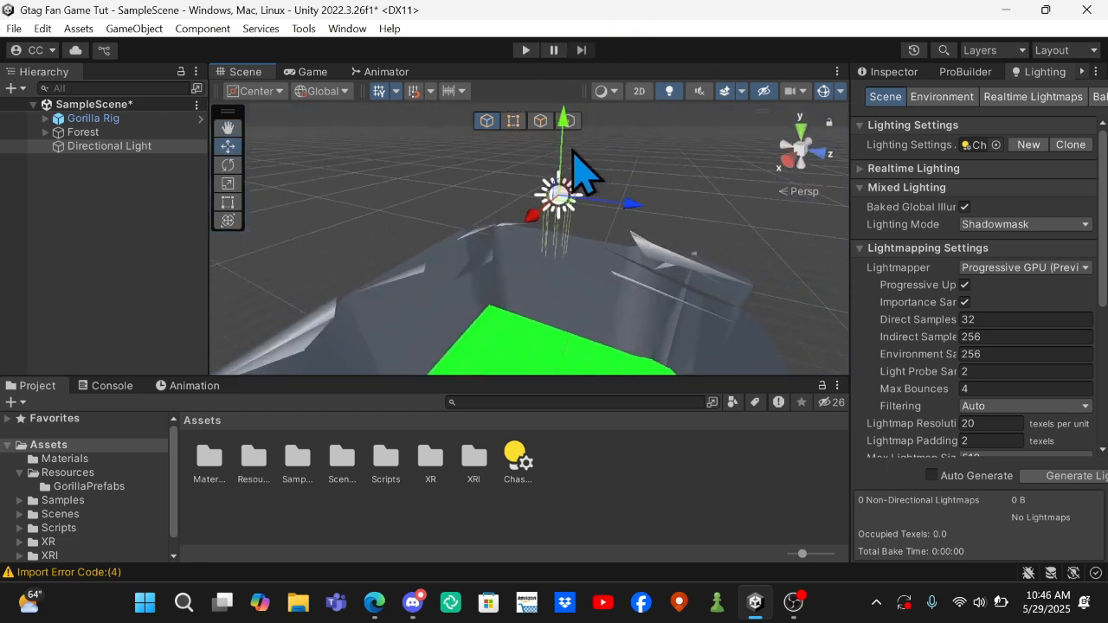
Lower the directional light slightly and shift it along the X axis to about X -1.01, Y 6.06, Z 0.02.
{"action": "left_click_drag", "start_coordinate": [561, 147], "coordinate": [561, 159]}
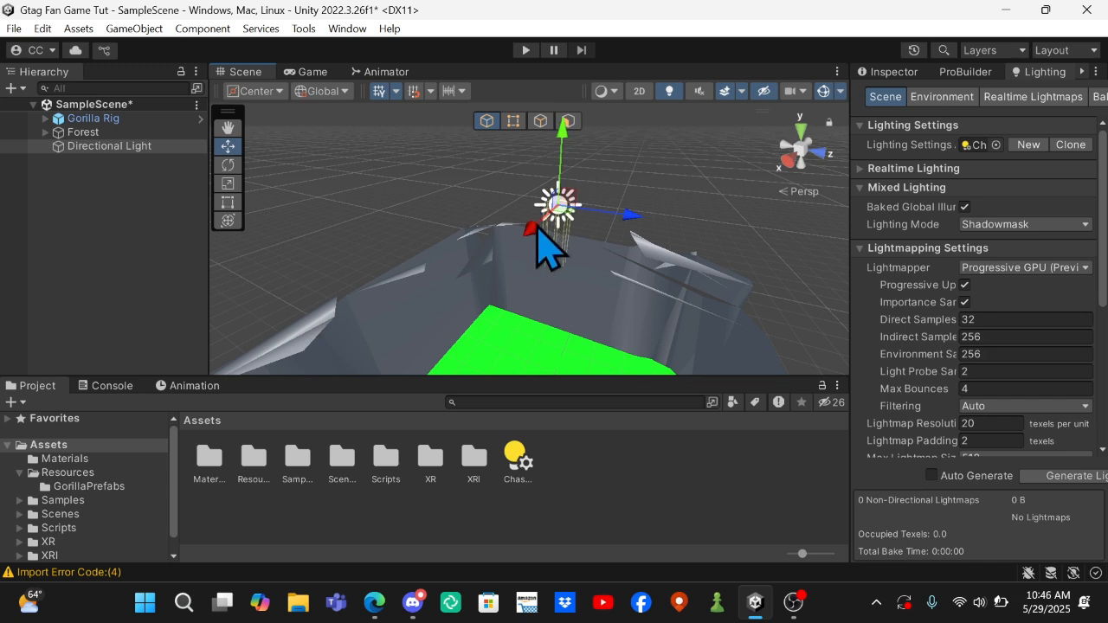
{"action": "left_click_drag", "start_coordinate": [535, 228], "coordinate": [531, 235]}
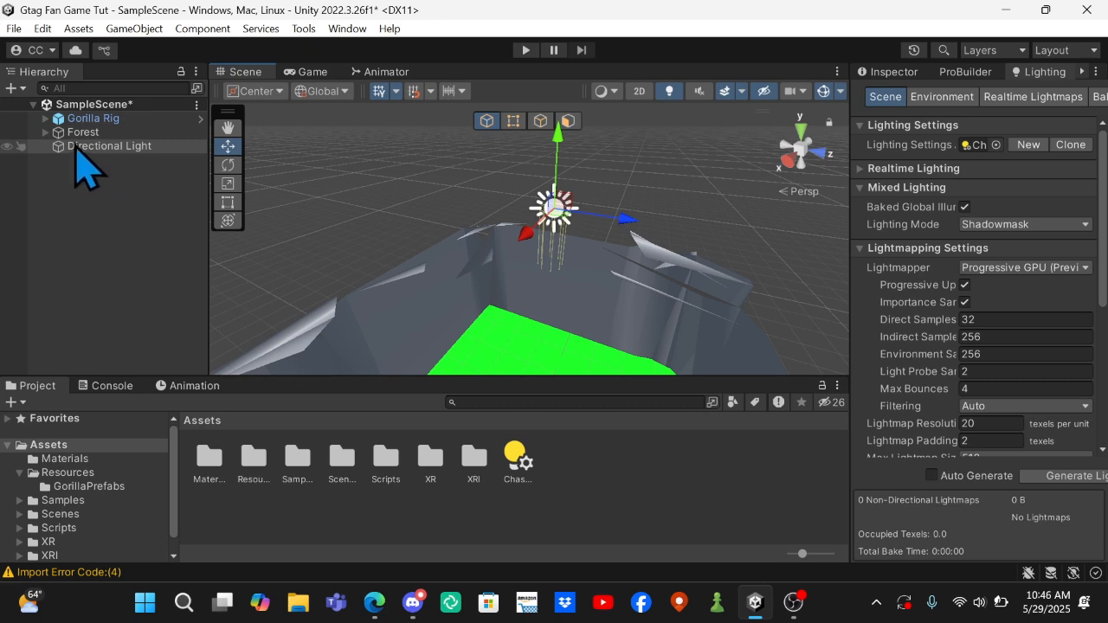
Tint the directional light pale yellow (FCFFBF).
{"action": "left_click", "coordinate": [891, 72]}
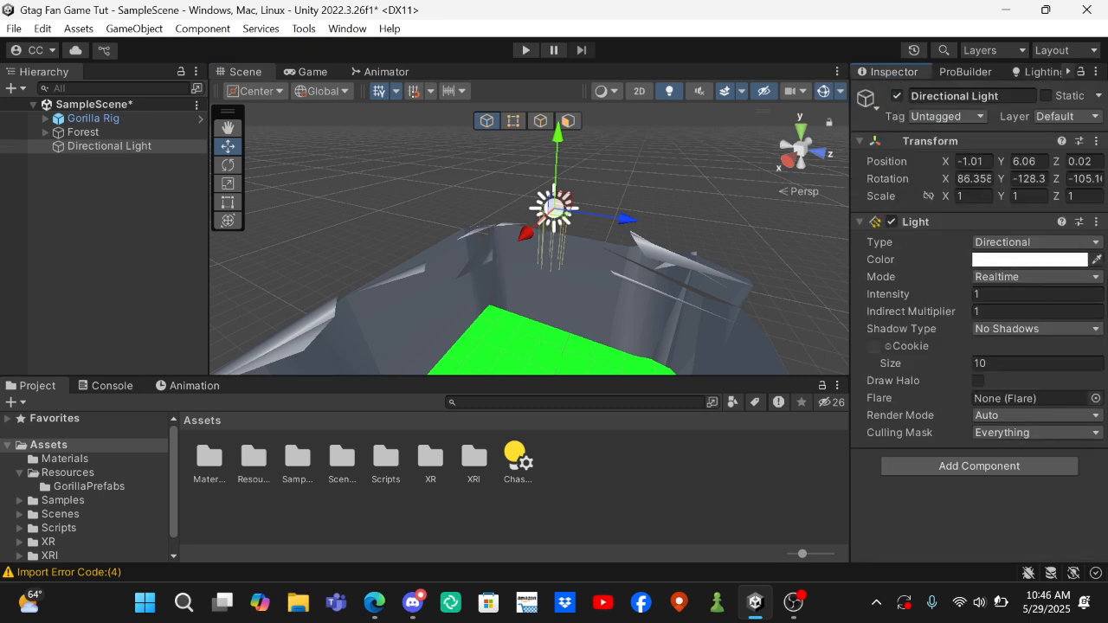
{"action": "left_click", "coordinate": [1029, 260]}
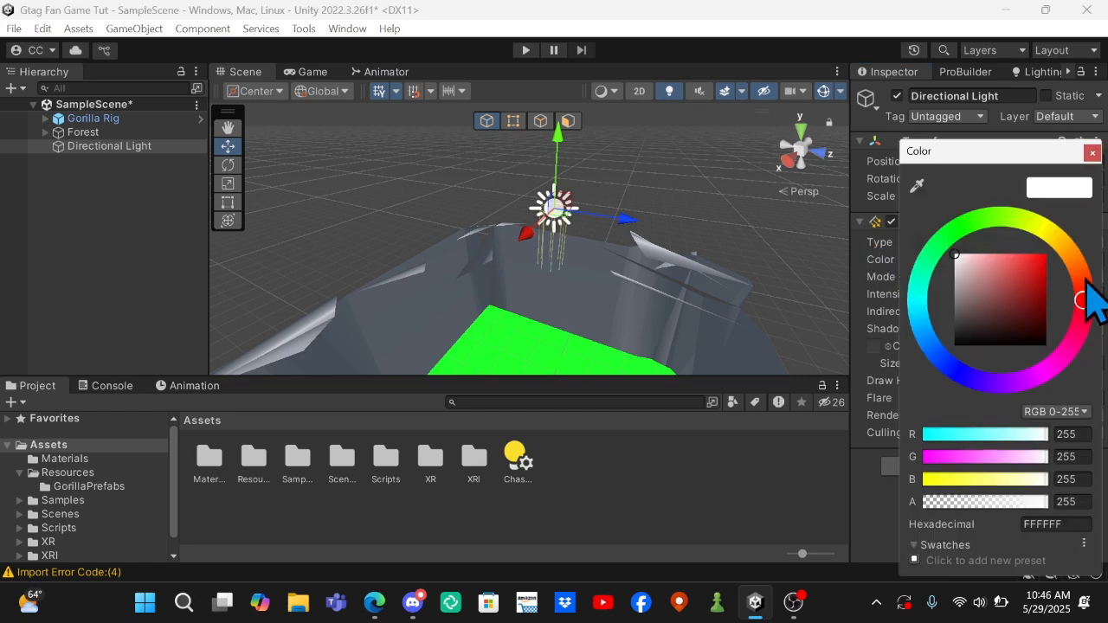
{"action": "left_click_drag", "start_coordinate": [1082, 303], "coordinate": [1083, 205]}
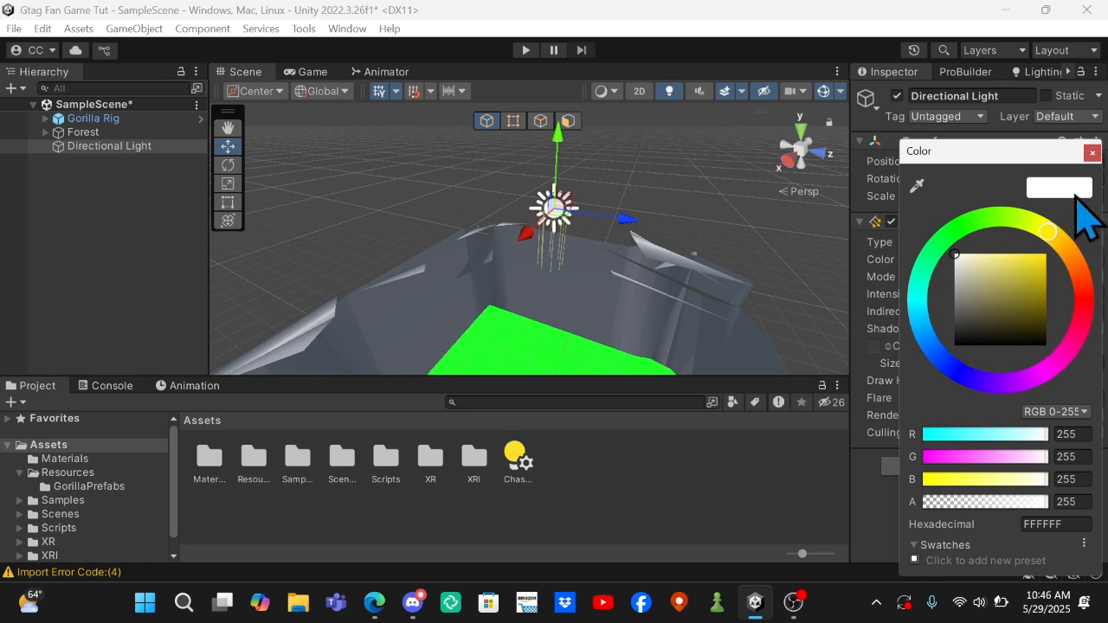
{"action": "left_click_drag", "start_coordinate": [961, 261], "coordinate": [971, 247]}
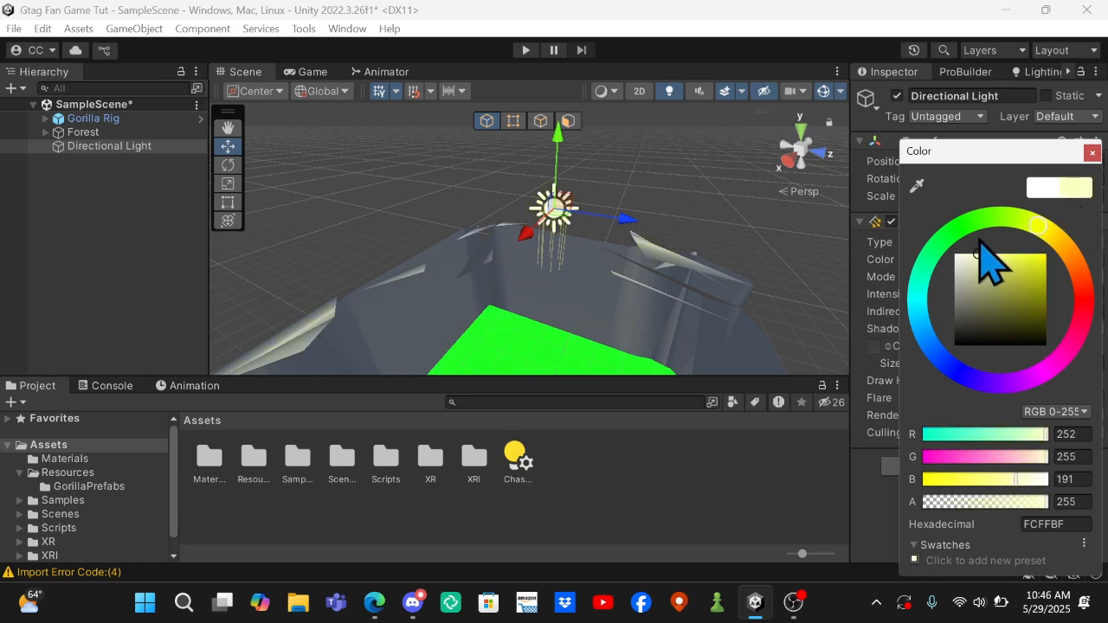
{"action": "left_click", "coordinate": [1090, 152]}
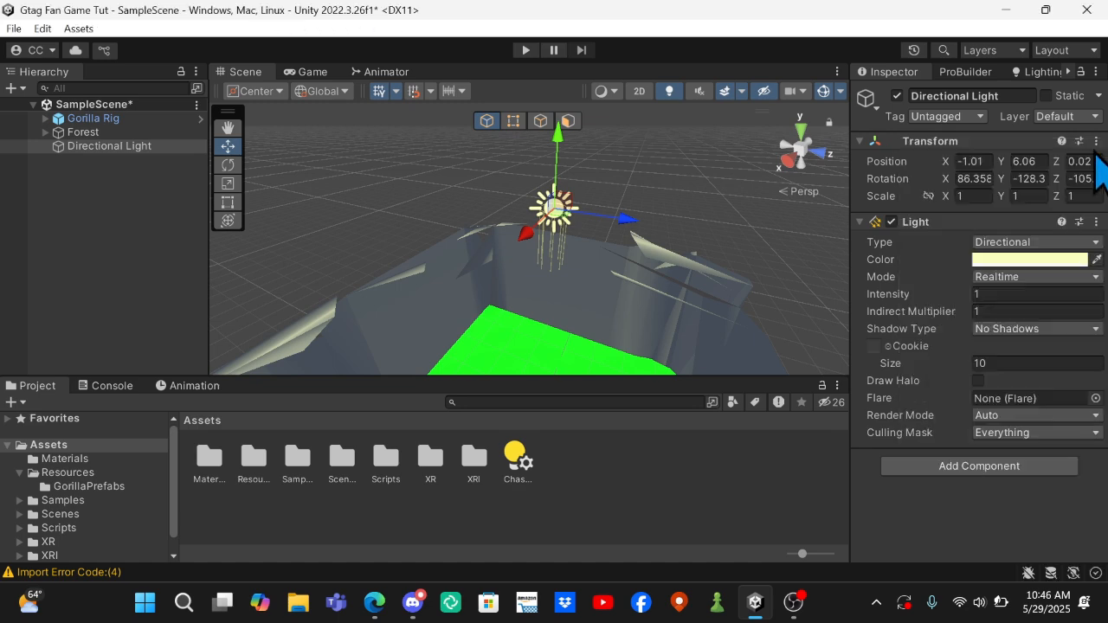
Set the directional light's mode to Baked, try several intensities including 0.1 and 10, and settle on an intensity of 2.
{"action": "left_click", "coordinate": [1021, 278]}
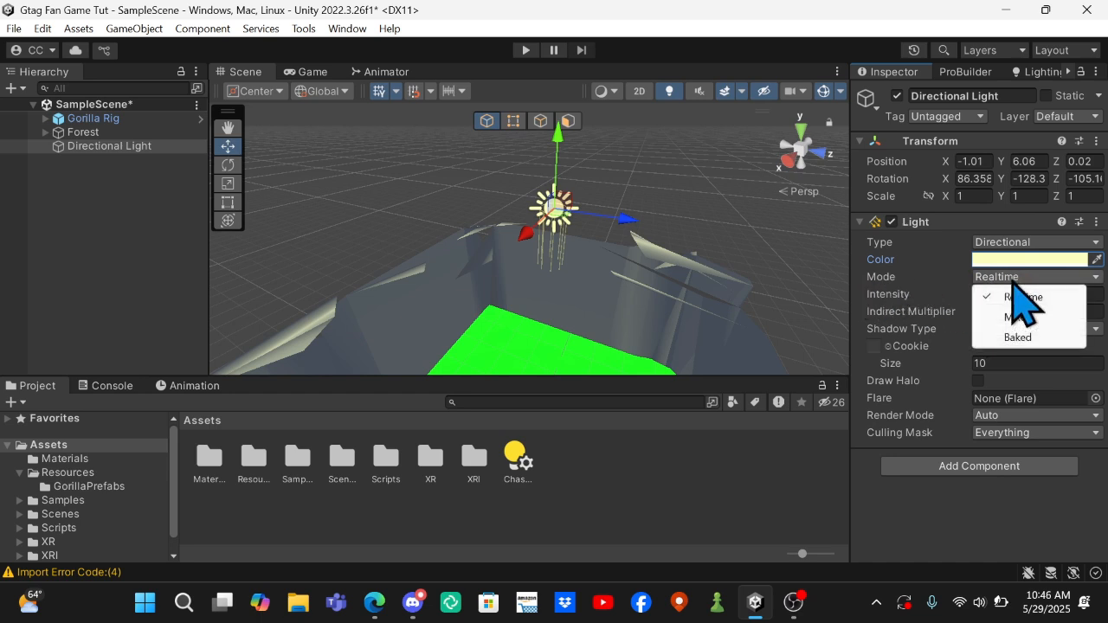
{"action": "left_click", "coordinate": [1039, 341]}
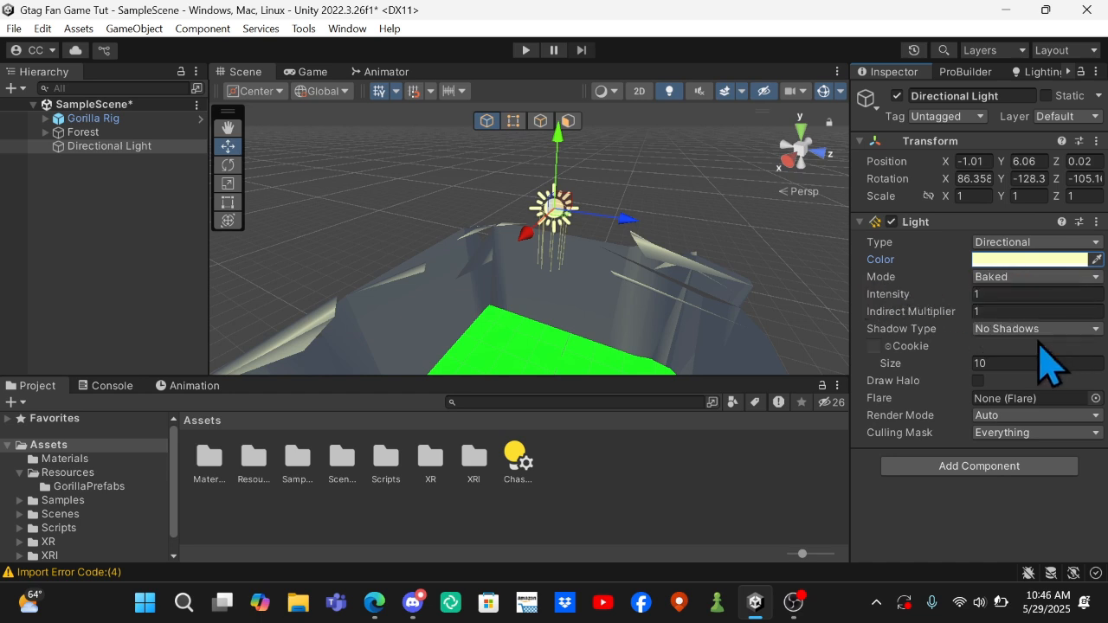
{"action": "left_click", "coordinate": [1009, 295]}
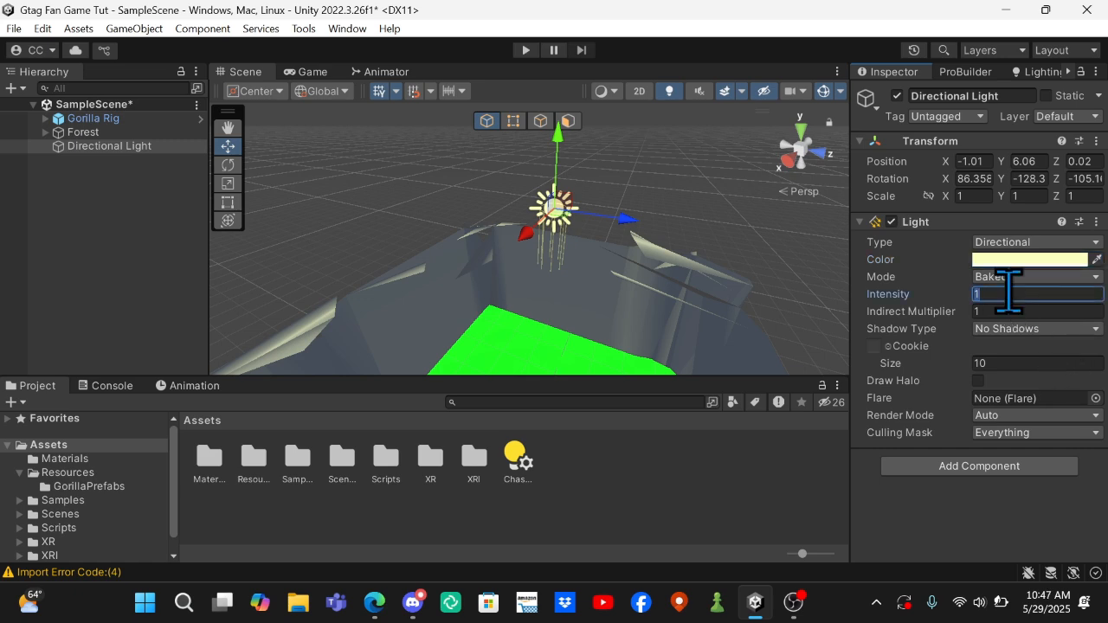
{"action": "type", "text": "0.5"}
{"action": "key", "text": "BackSpace"}
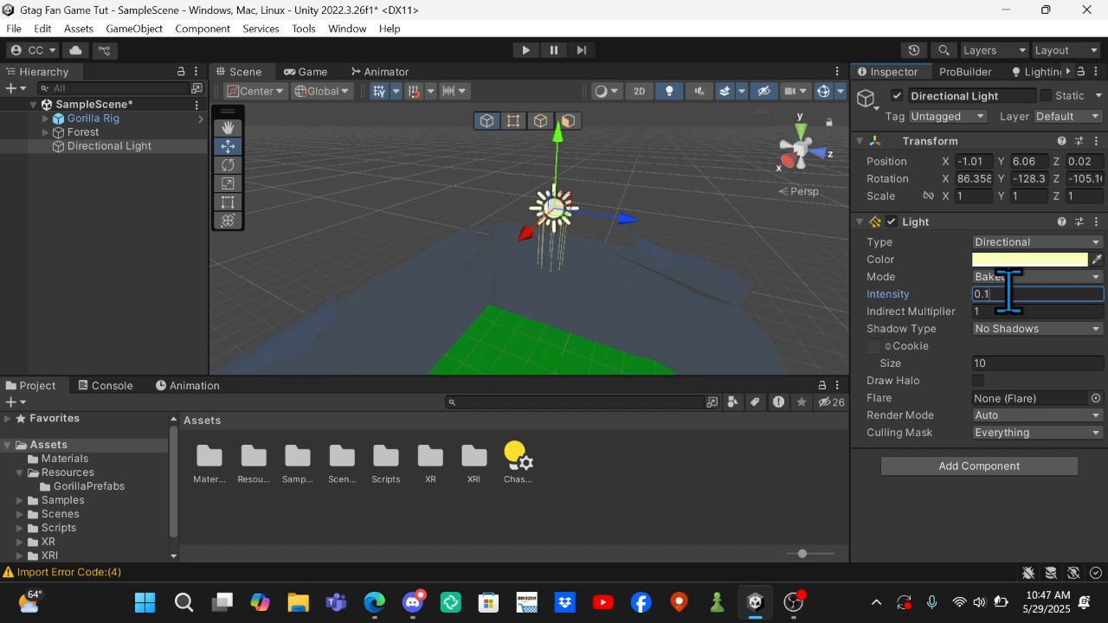
{"action": "type", "text": "10"}
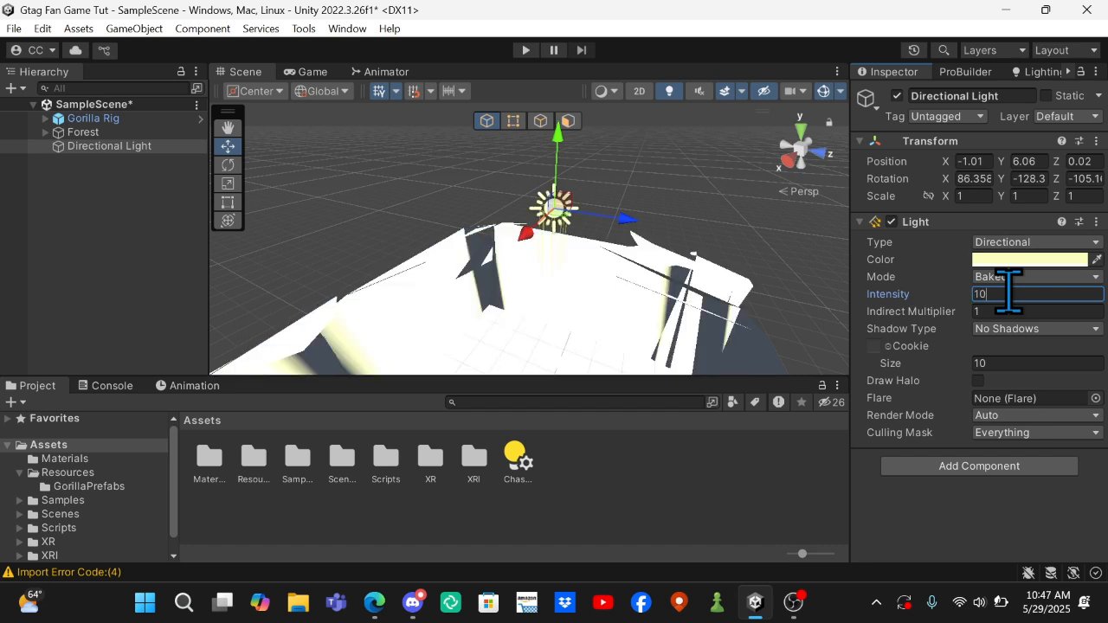
{"action": "key", "text": "BackSpace"}
{"action": "key", "text": "BackSpace"}
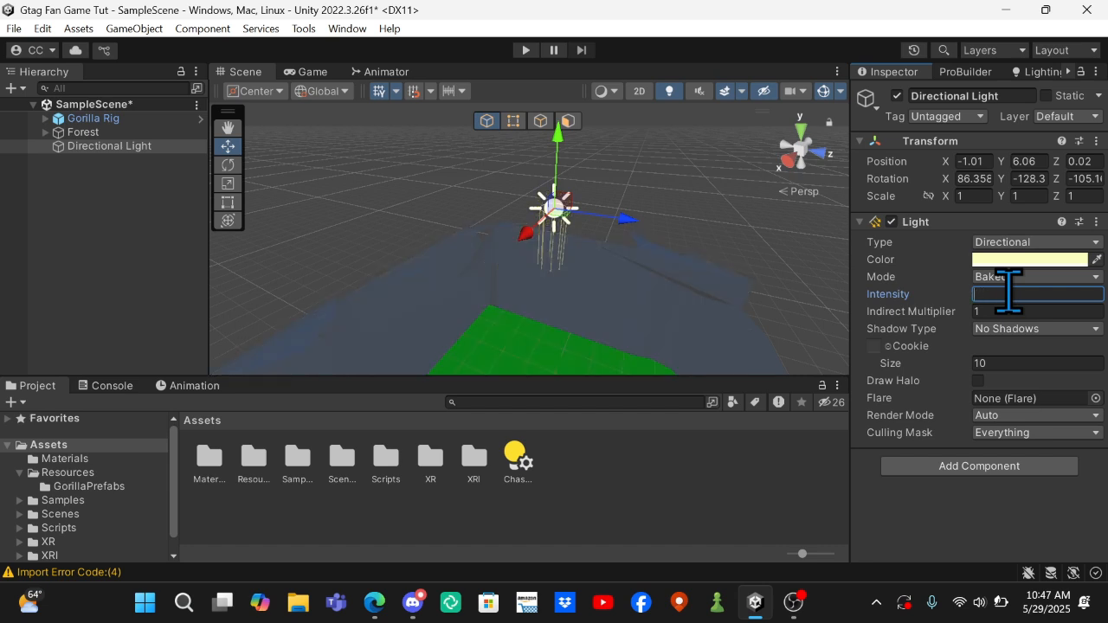
{"action": "type", "text": "1"}
{"action": "key", "text": "BackSpace"}
{"action": "type", "text": "2"}
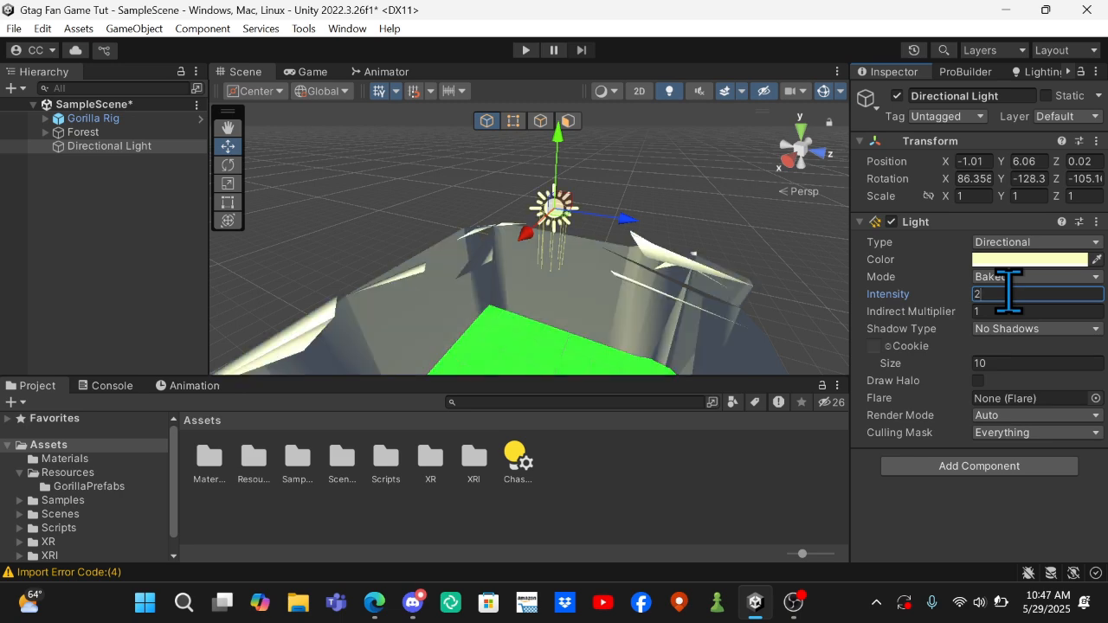
{"action": "key", "text": "BackSpace"}
{"action": "type", "text": "1"}
{"action": "key", "text": "BackSpace"}
Reposition the directional light over the middle of the map at about X -0.36, Y 5.96, Z -0.02.
{"action": "scroll", "coordinate": [709, 182], "scroll_direction": "down", "scroll_amount": 3}
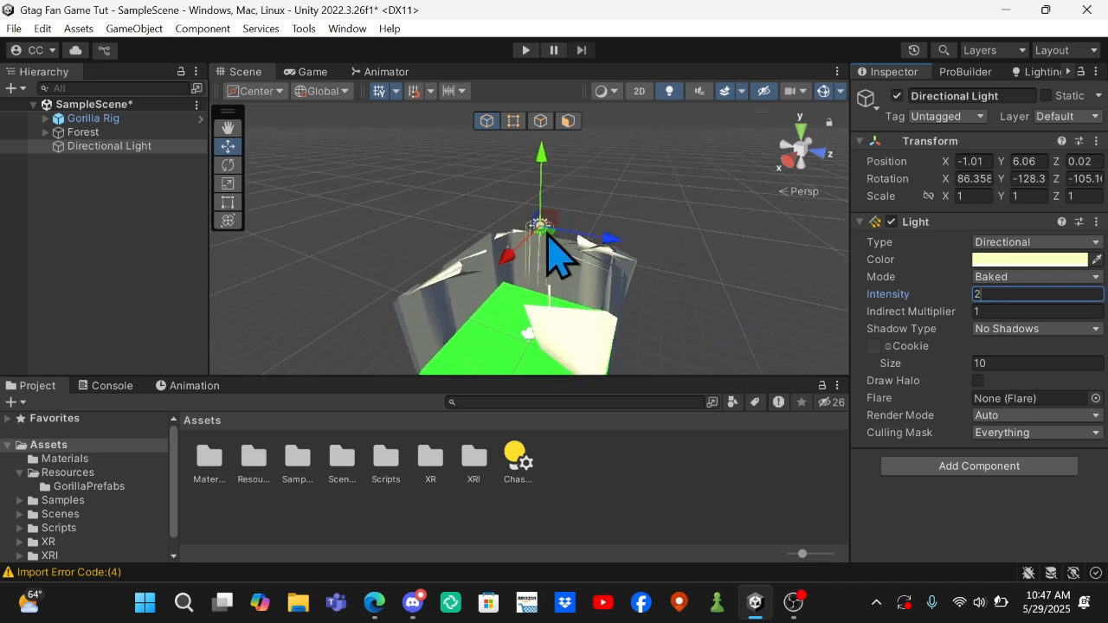
{"action": "left_click_drag", "start_coordinate": [554, 256], "coordinate": [566, 186]}
{"action": "left_click_drag", "start_coordinate": [547, 238], "coordinate": [540, 240]}
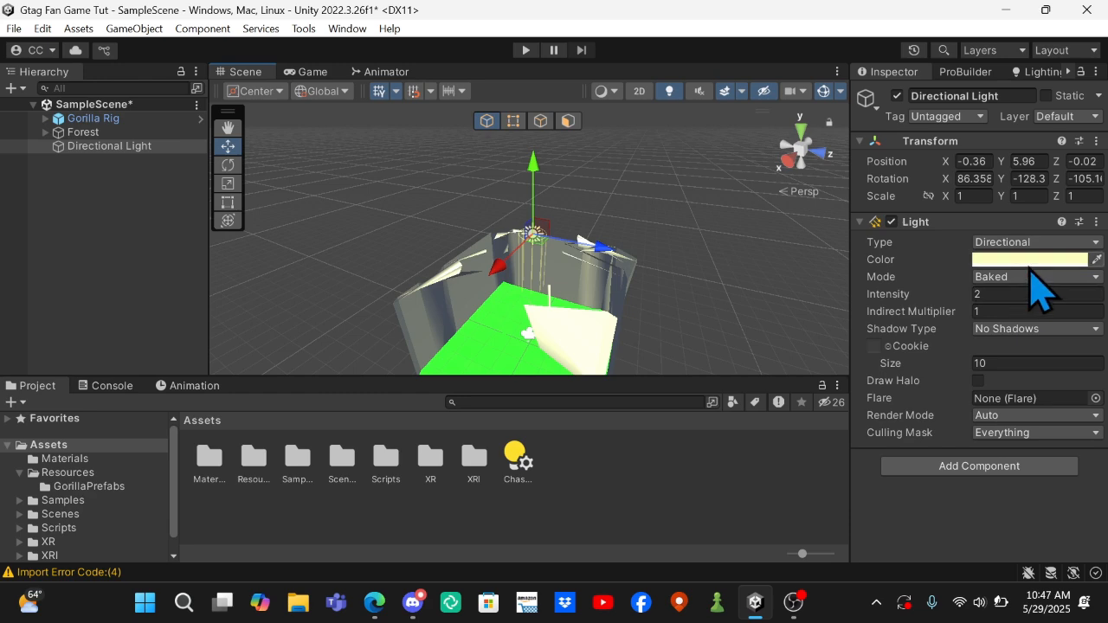
Set the directional light's color to pure white (FFFFFF) and keep its shadow type at No Shadows.
{"action": "left_click", "coordinate": [1028, 259]}
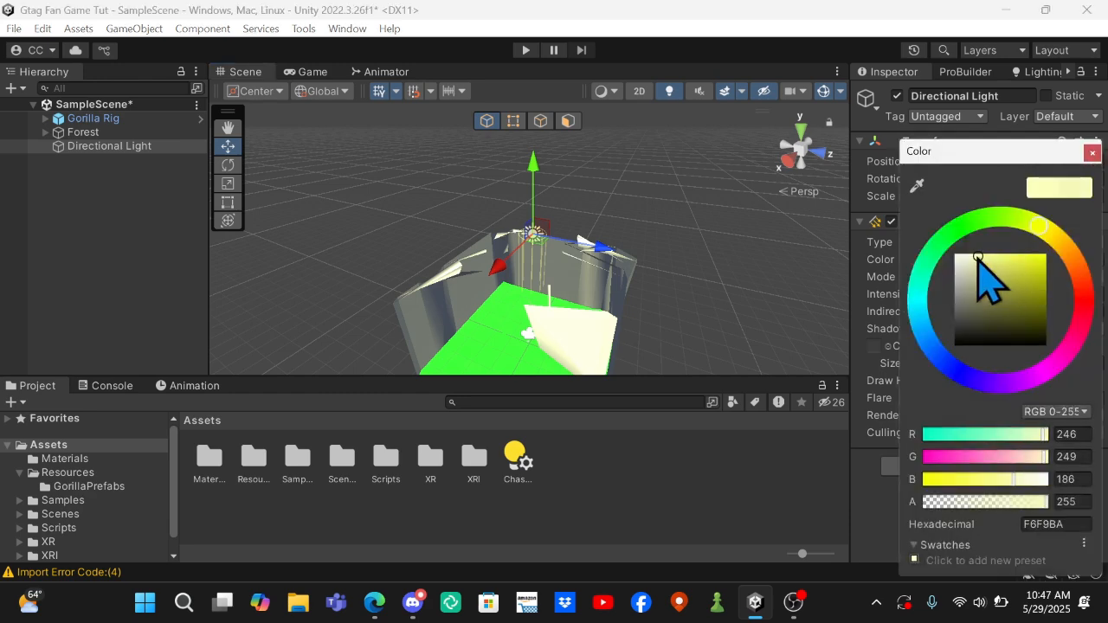
{"action": "left_click_drag", "start_coordinate": [978, 257], "coordinate": [972, 254]}
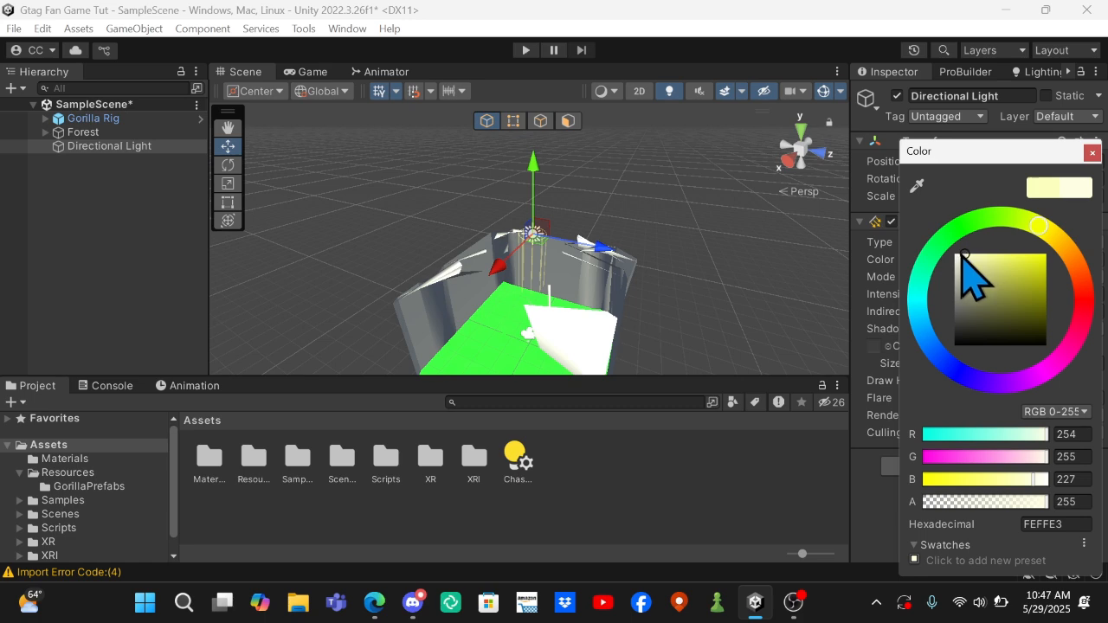
{"action": "left_click_drag", "start_coordinate": [965, 256], "coordinate": [945, 254]}
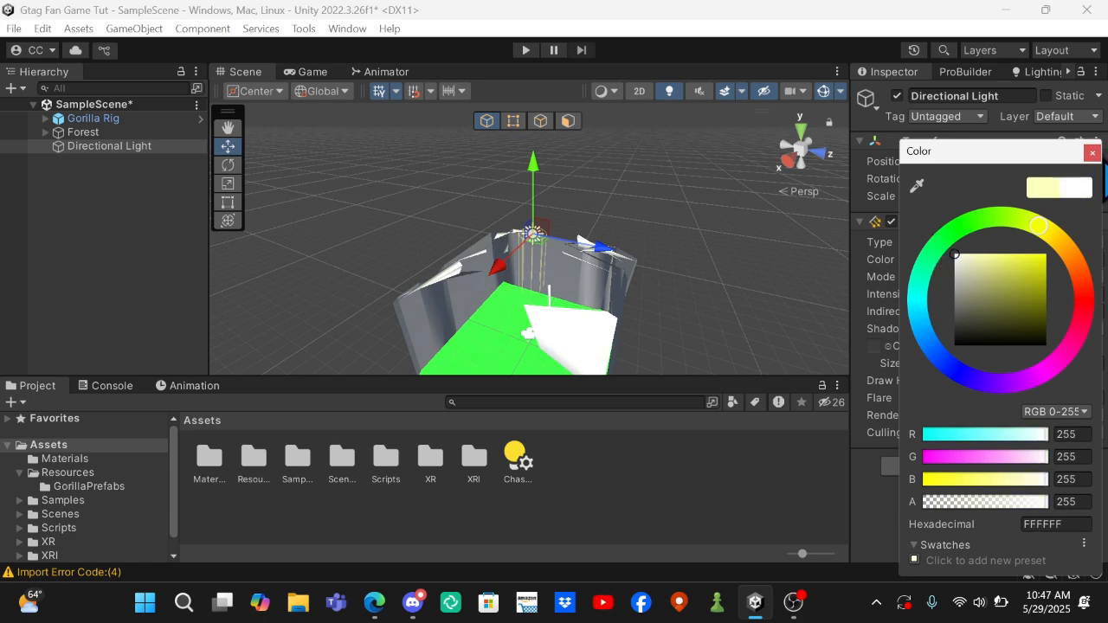
{"action": "left_click", "coordinate": [1093, 153]}
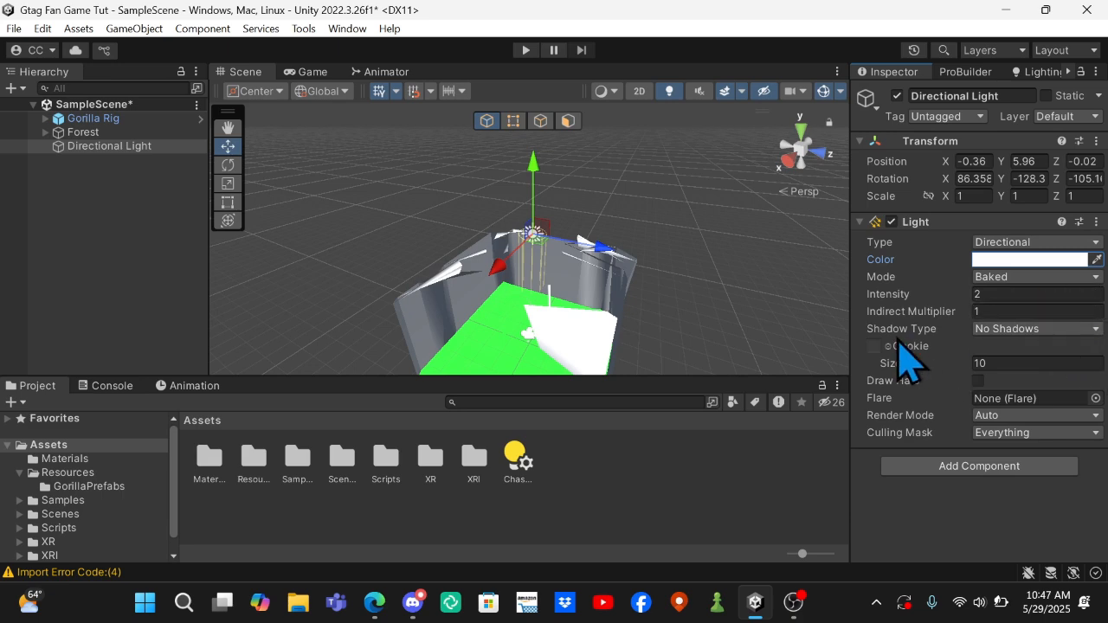
{"action": "left_click", "coordinate": [1011, 330]}
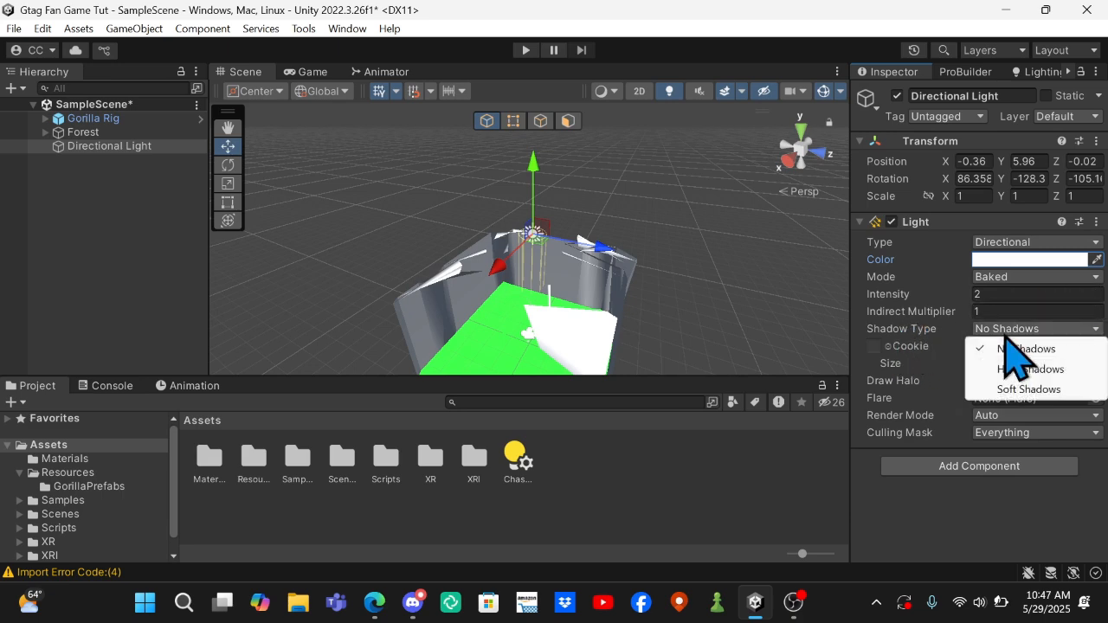
{"action": "left_click", "coordinate": [1053, 350]}
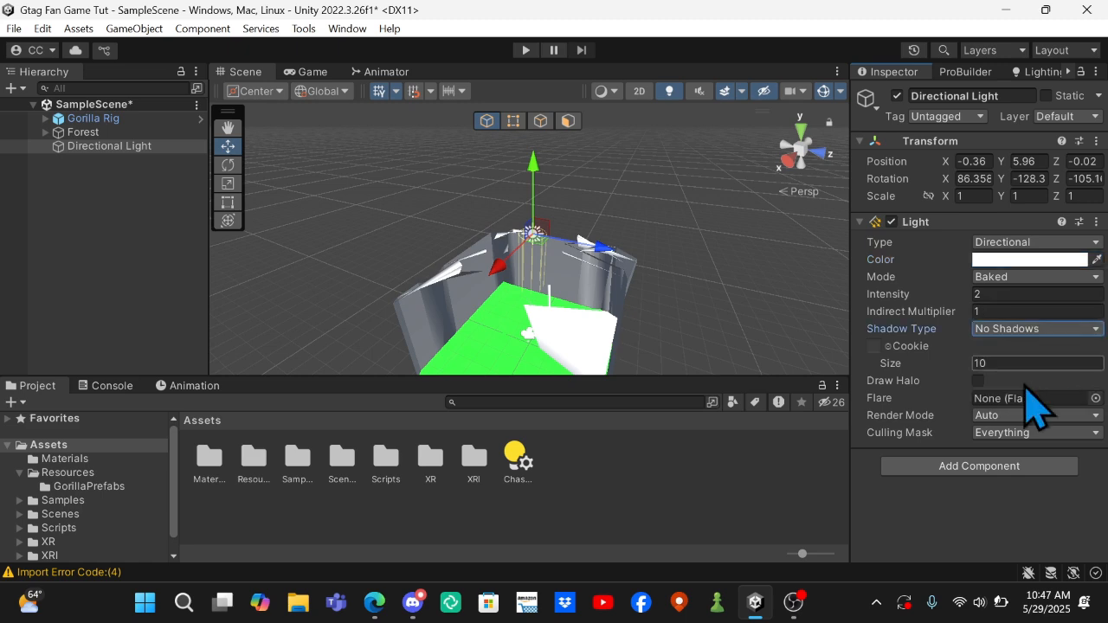
Try the Spot type on the light and shorten its range to about 7 so the cone ends near the green ground.
{"action": "left_click", "coordinate": [1063, 243]}
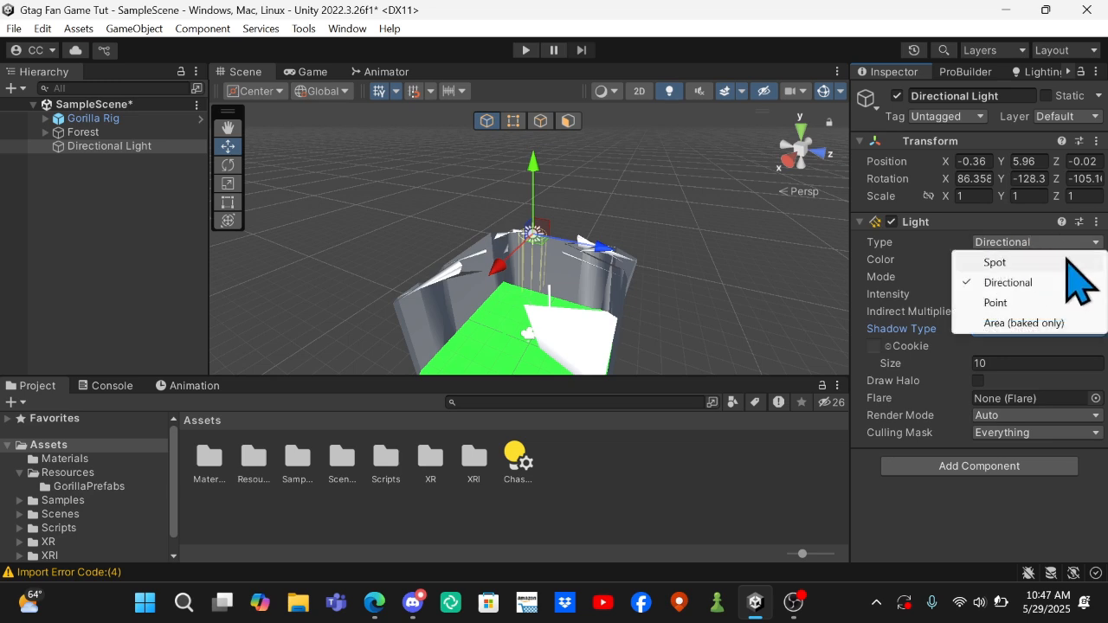
{"action": "left_click", "coordinate": [1067, 260]}
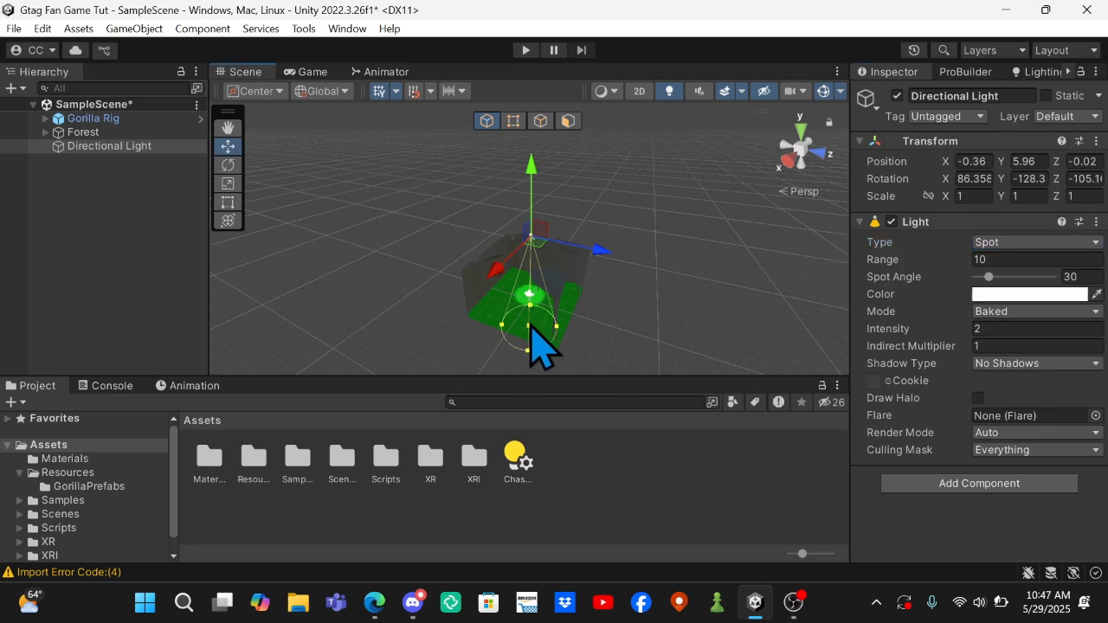
{"action": "left_click_drag", "start_coordinate": [530, 327], "coordinate": [540, 277]}
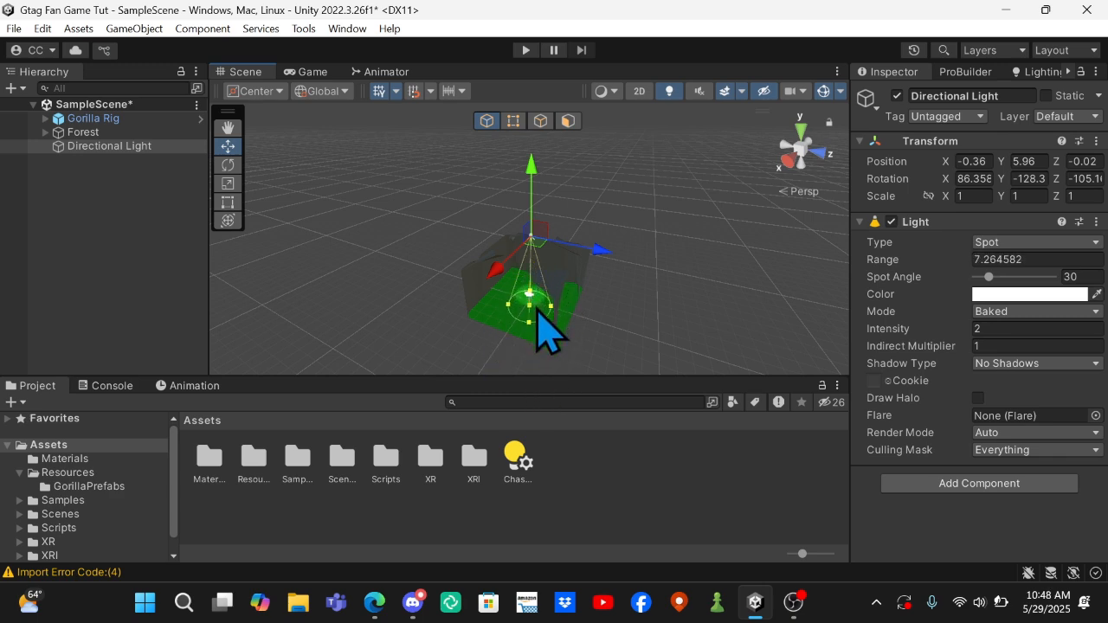
Try the Point type, lower the light inside the walls to about X 0.85, Y 3.53, Z 0.23, and widen its range to about 8.2.
{"action": "left_click", "coordinate": [1028, 244]}
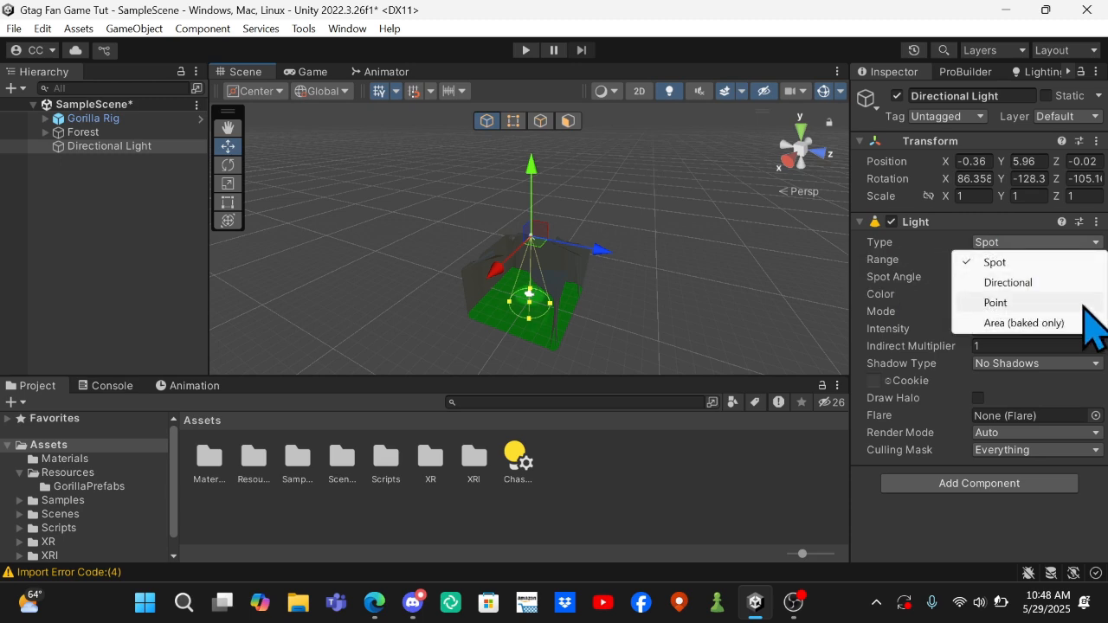
{"action": "left_click", "coordinate": [1084, 303]}
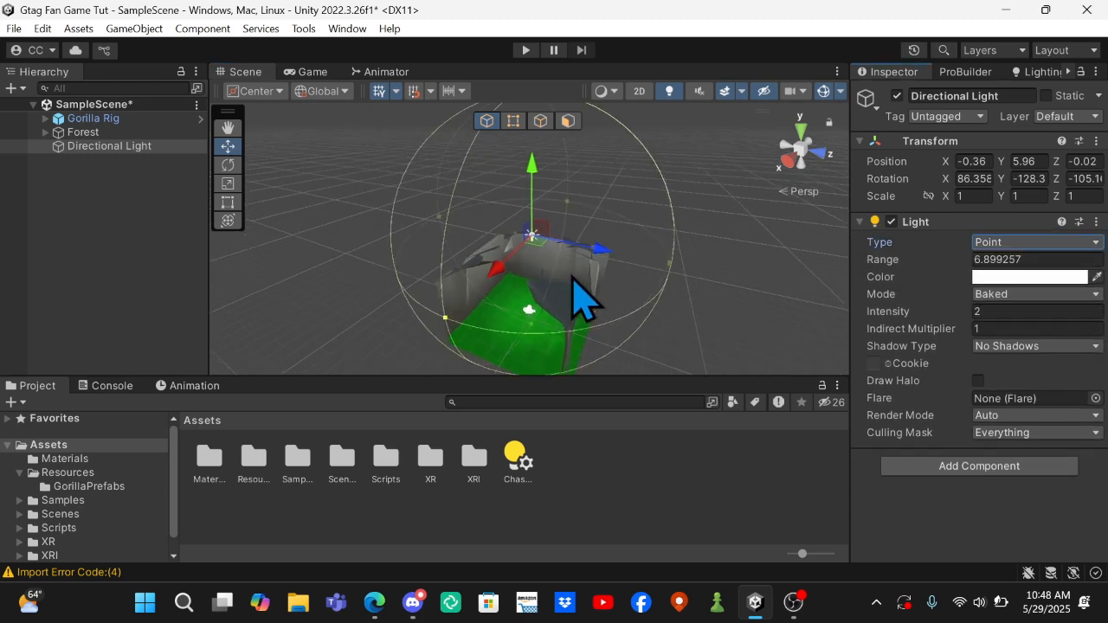
{"action": "scroll", "coordinate": [580, 299], "scroll_direction": "up", "scroll_amount": 3}
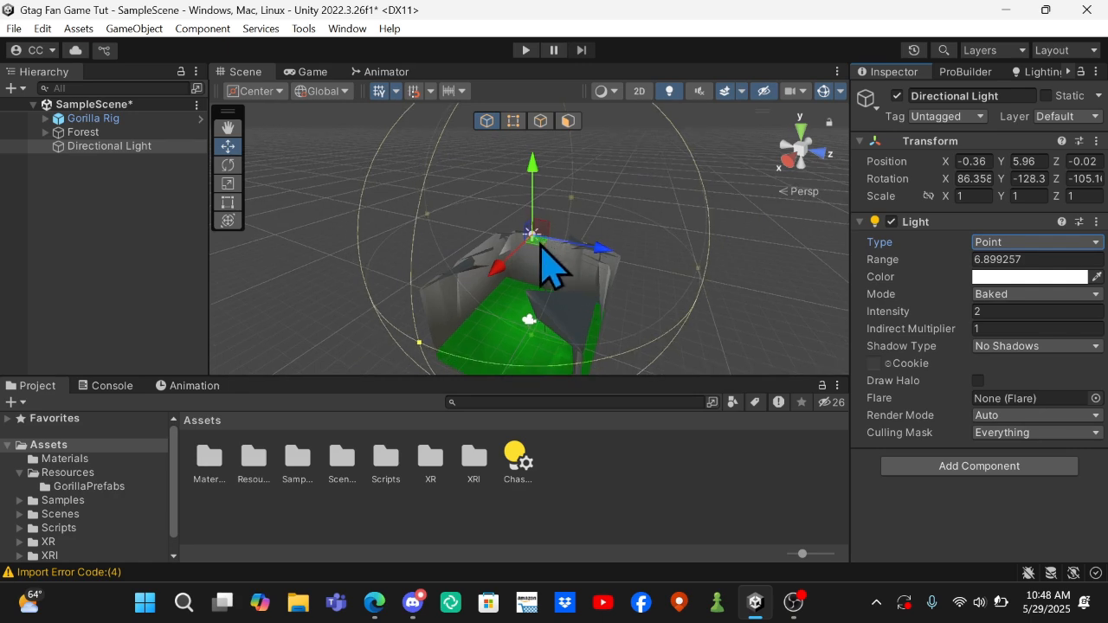
{"action": "mouse_move", "coordinate": [540, 243]}
{"action": "left_mouse_down"}
{"action": "mouse_move", "coordinate": [527, 280]}
{"action": "mouse_move", "coordinate": [532, 255]}
{"action": "left_mouse_up"}
{"action": "left_click_drag", "start_coordinate": [522, 171], "coordinate": [522, 234]}
{"action": "left_click_drag", "start_coordinate": [583, 284], "coordinate": [494, 345]}
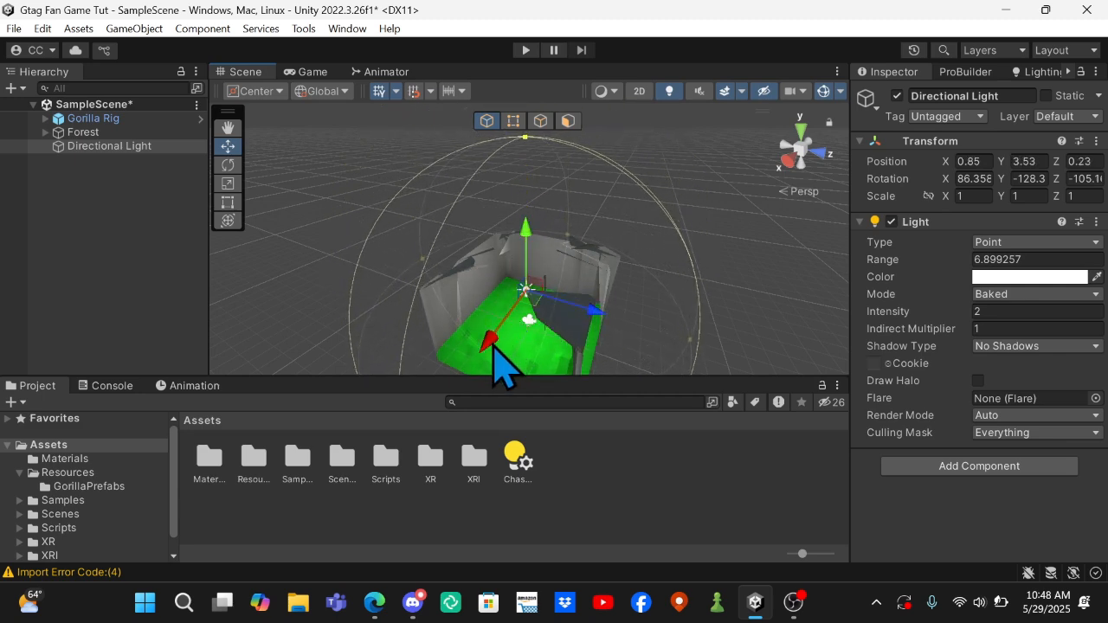
{"action": "left_click_drag", "start_coordinate": [694, 346], "coordinate": [736, 365]}
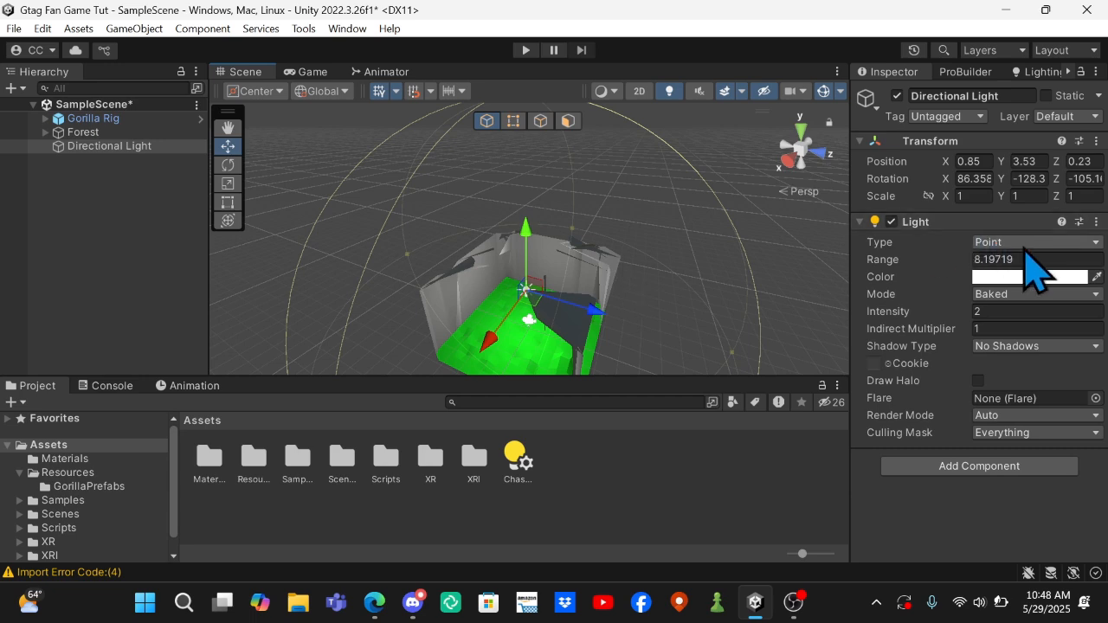
Try the Area (baked only) type on the light and reopen the light type choices.
{"action": "left_click", "coordinate": [1035, 242]}
{"action": "left_click", "coordinate": [1049, 324]}
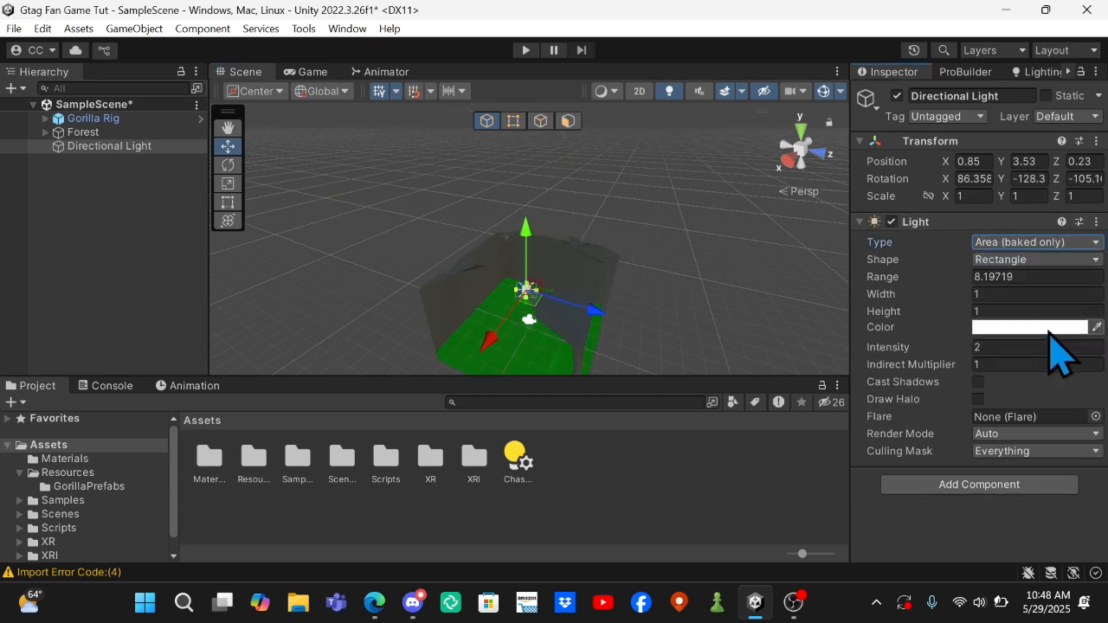
{"action": "left_click", "coordinate": [1037, 244]}
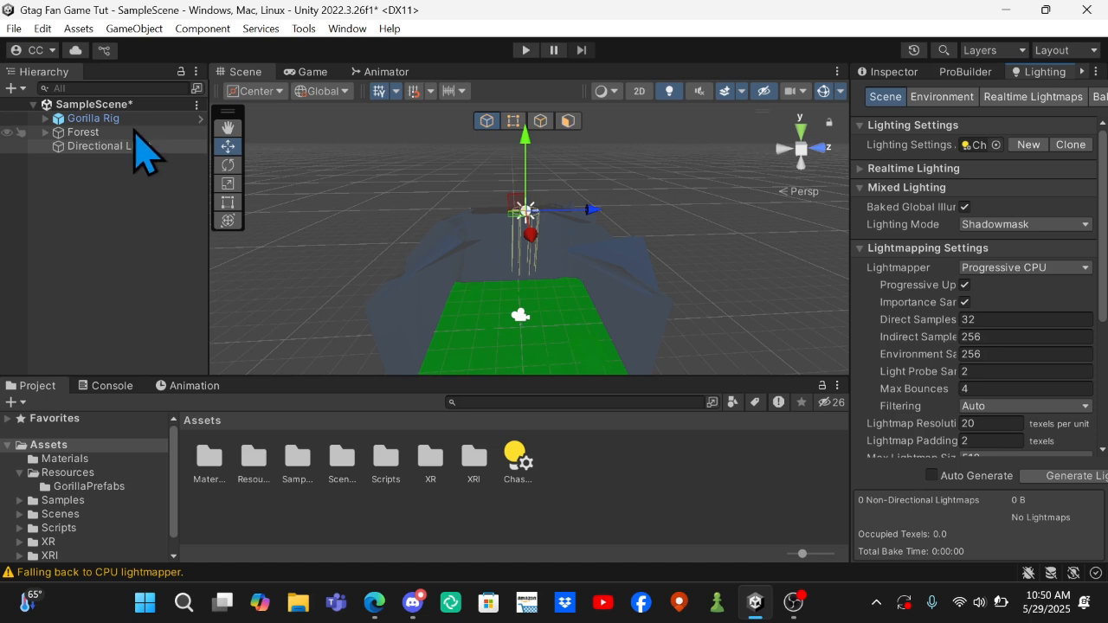
Mark the Plane object inside Forest as Static so it can receive baked lighting.
{"action": "left_click", "coordinate": [45, 133]}
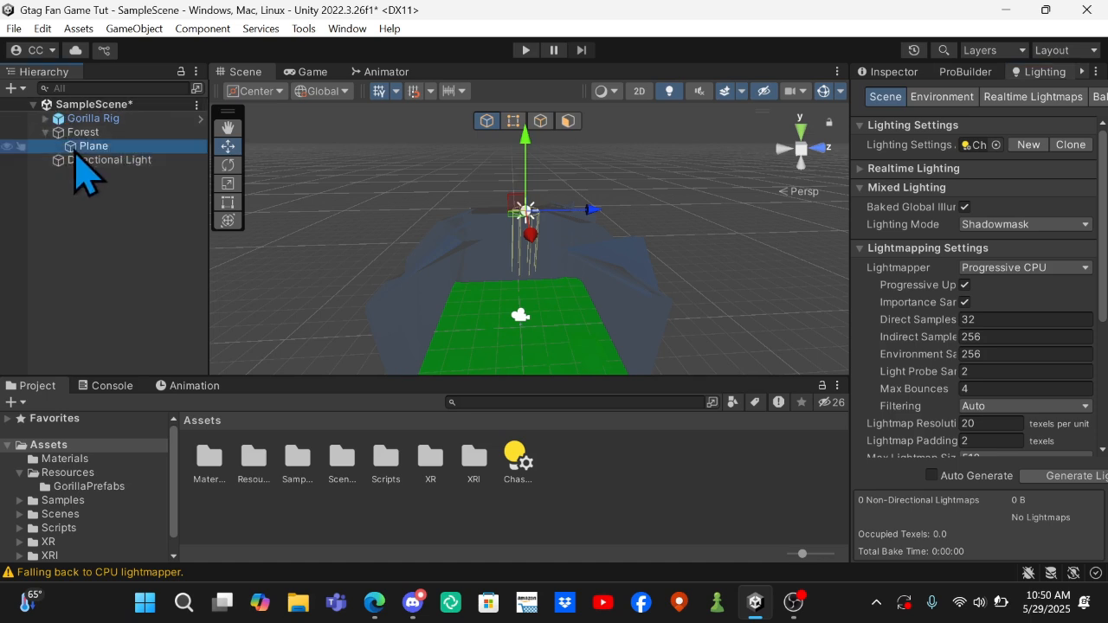
{"action": "left_click", "coordinate": [59, 132]}
{"action": "left_click", "coordinate": [45, 132]}
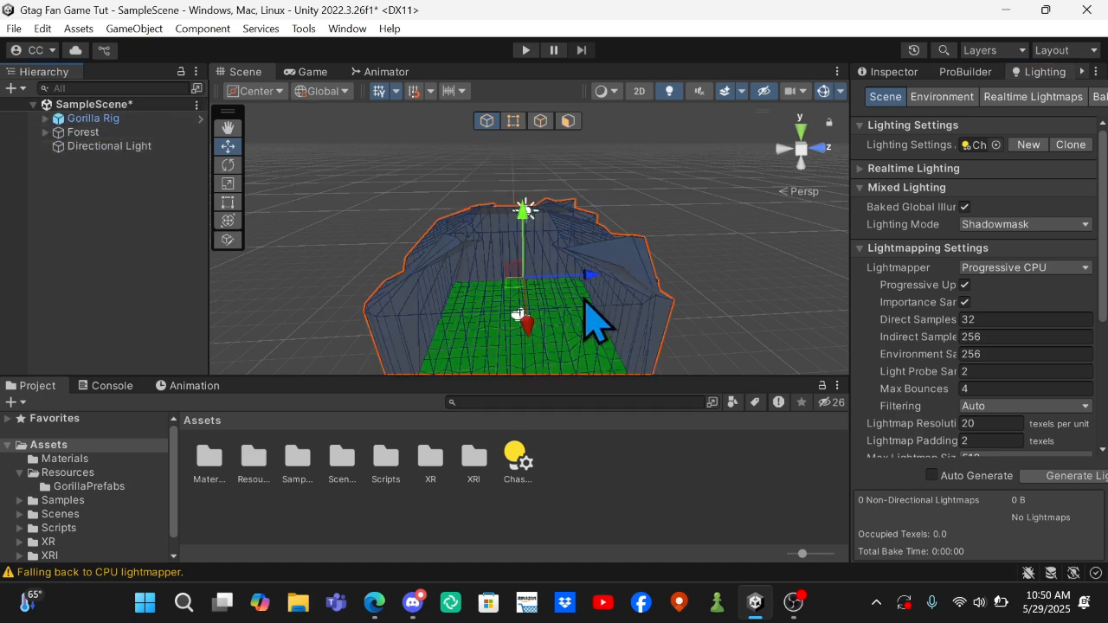
{"action": "left_click", "coordinate": [891, 73]}
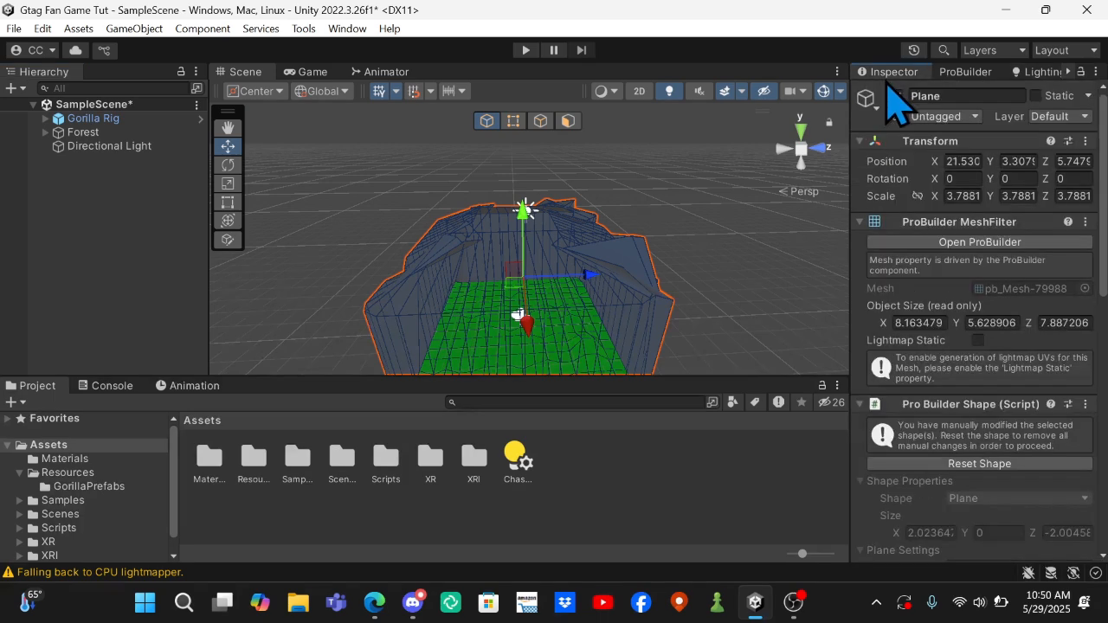
{"action": "left_click", "coordinate": [1035, 96]}
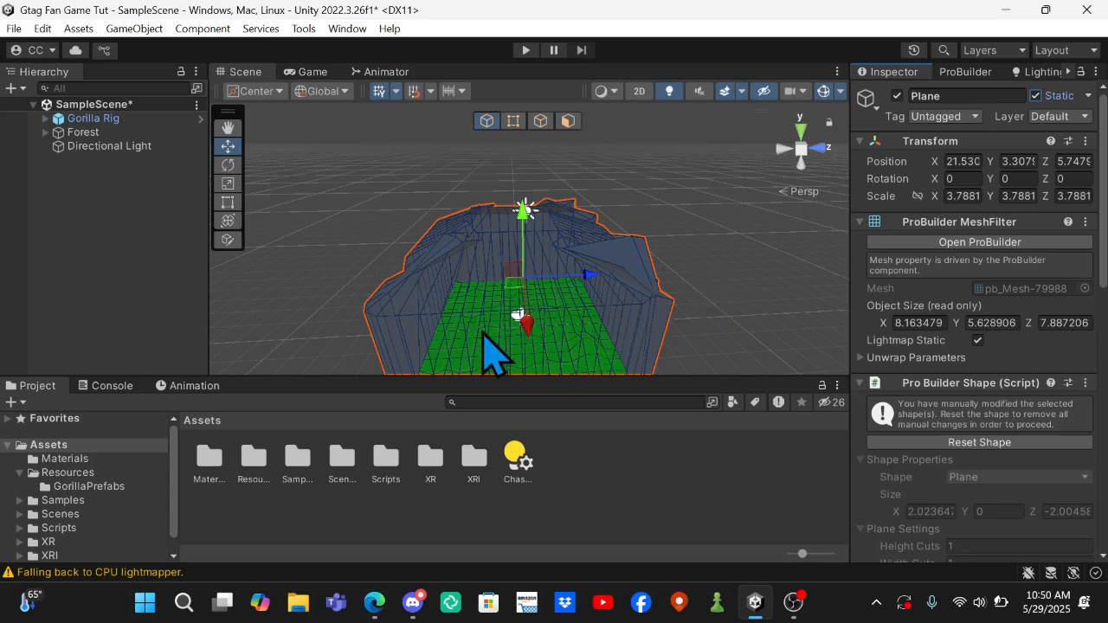
Mark the Forest parent object as Static.
{"action": "left_click", "coordinate": [118, 134]}
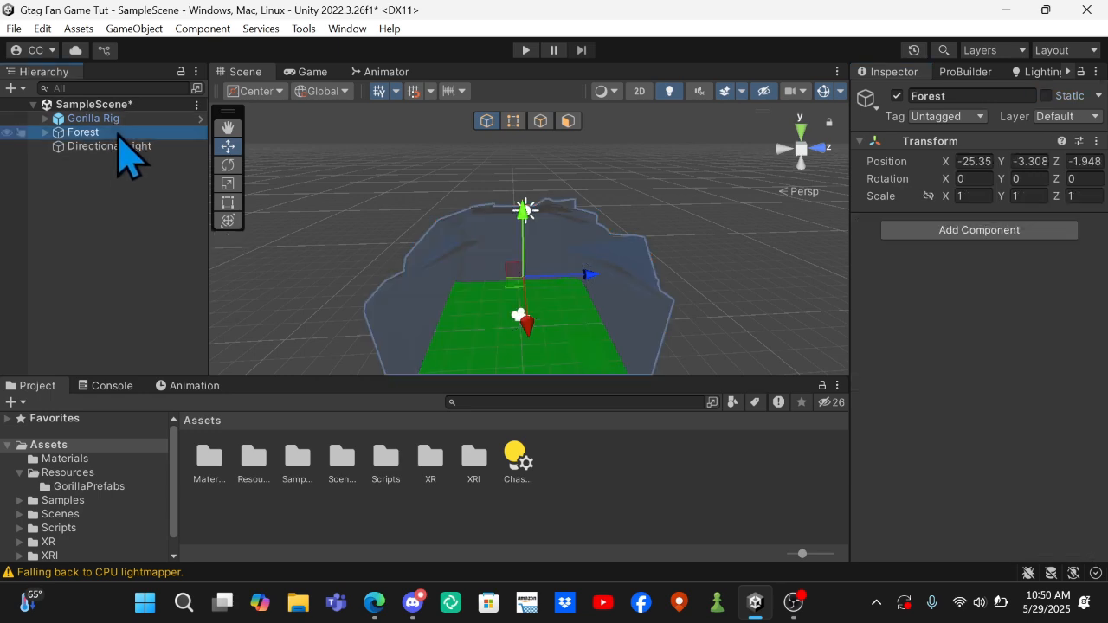
{"action": "left_click", "coordinate": [1046, 97]}
{"action": "left_click", "coordinate": [489, 325]}
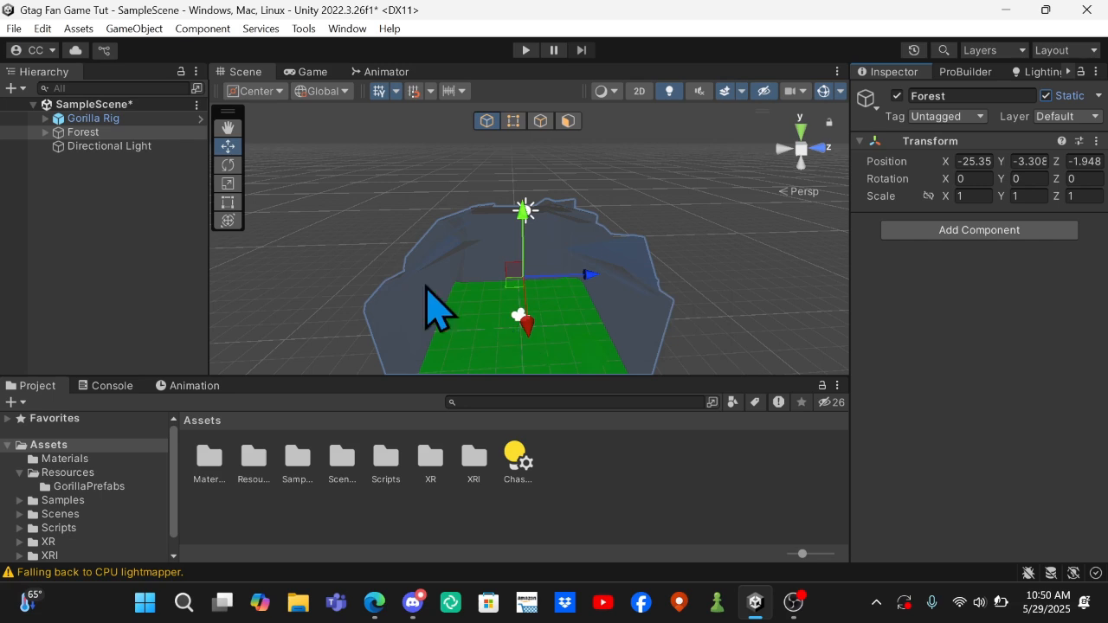
Try to generate the scene's baked lighting and cancel the running Global Illumination task.
{"action": "left_click", "coordinate": [142, 149]}
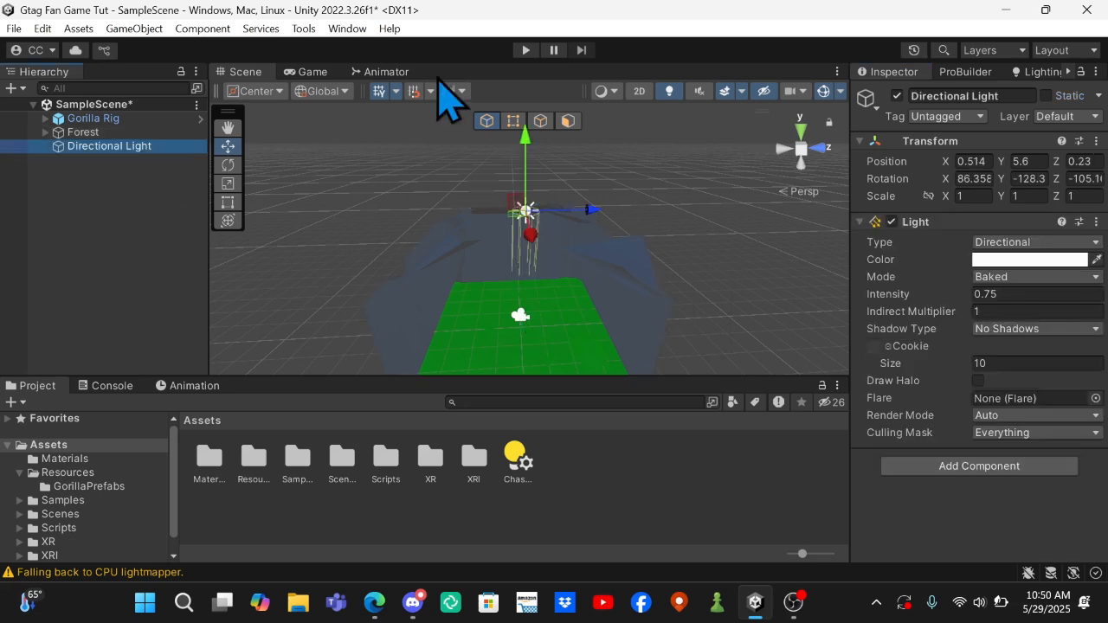
{"action": "left_click", "coordinate": [1039, 73]}
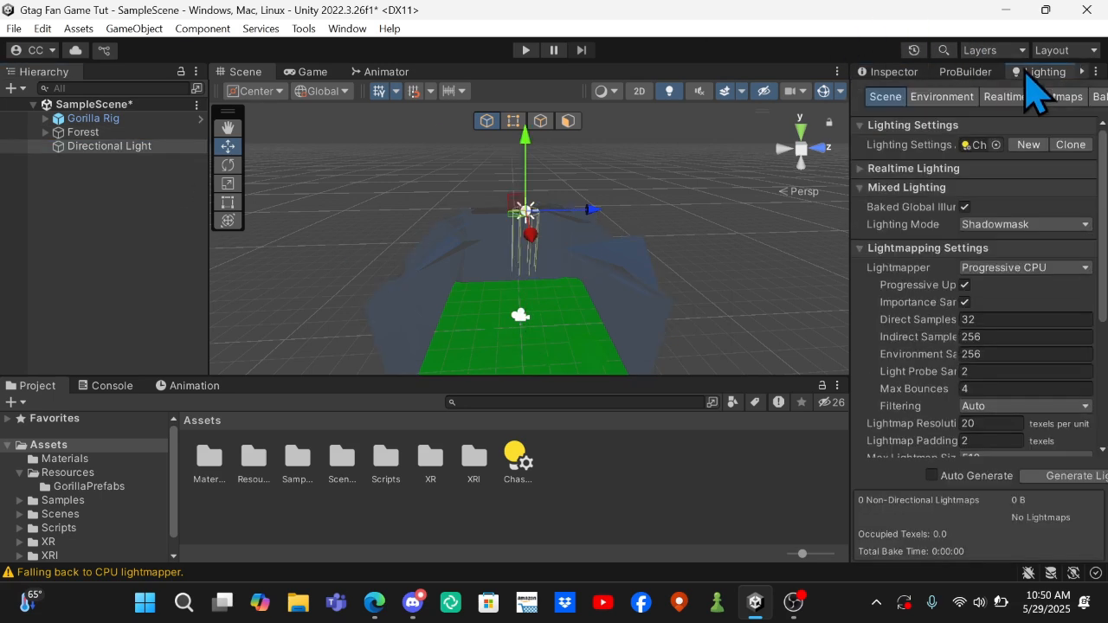
{"action": "left_click", "coordinate": [1050, 476]}
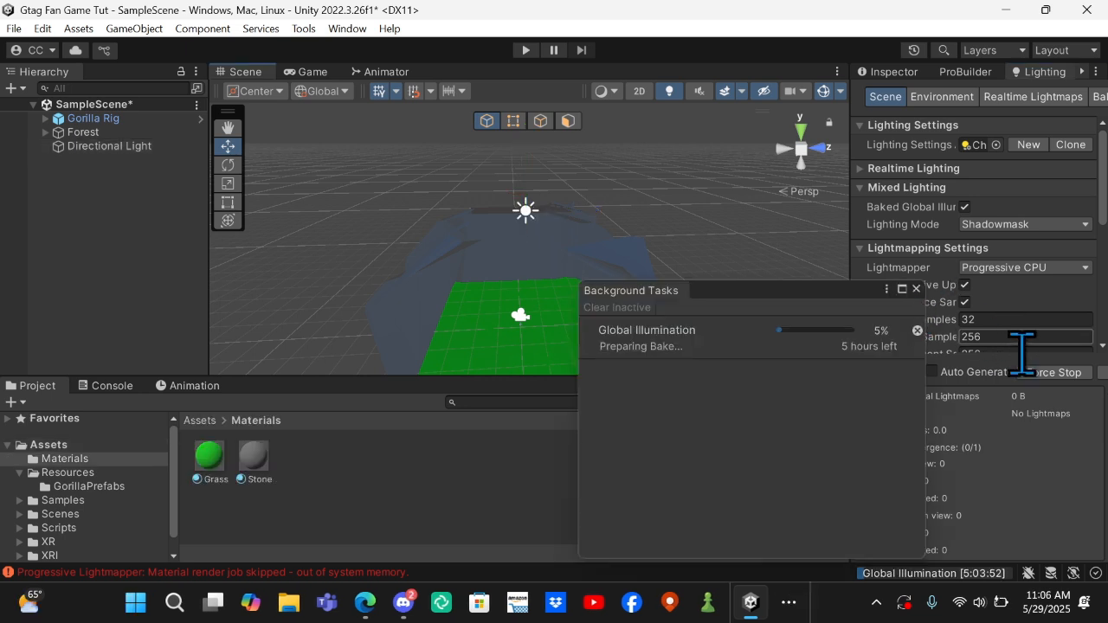
{"action": "left_click", "coordinate": [917, 333]}
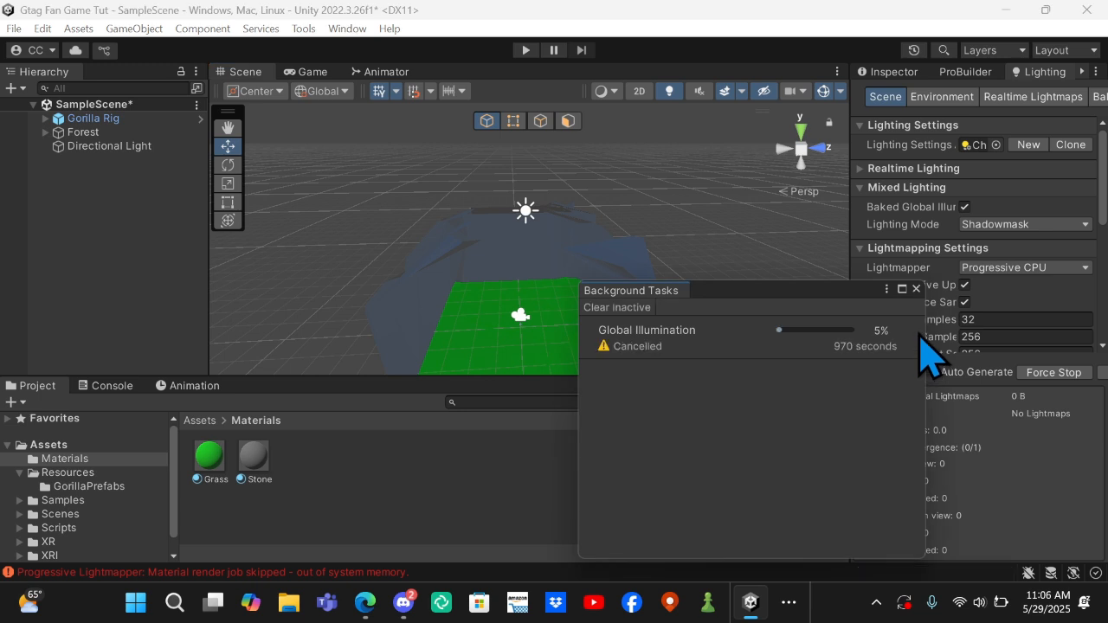
{"action": "left_click", "coordinate": [917, 289]}
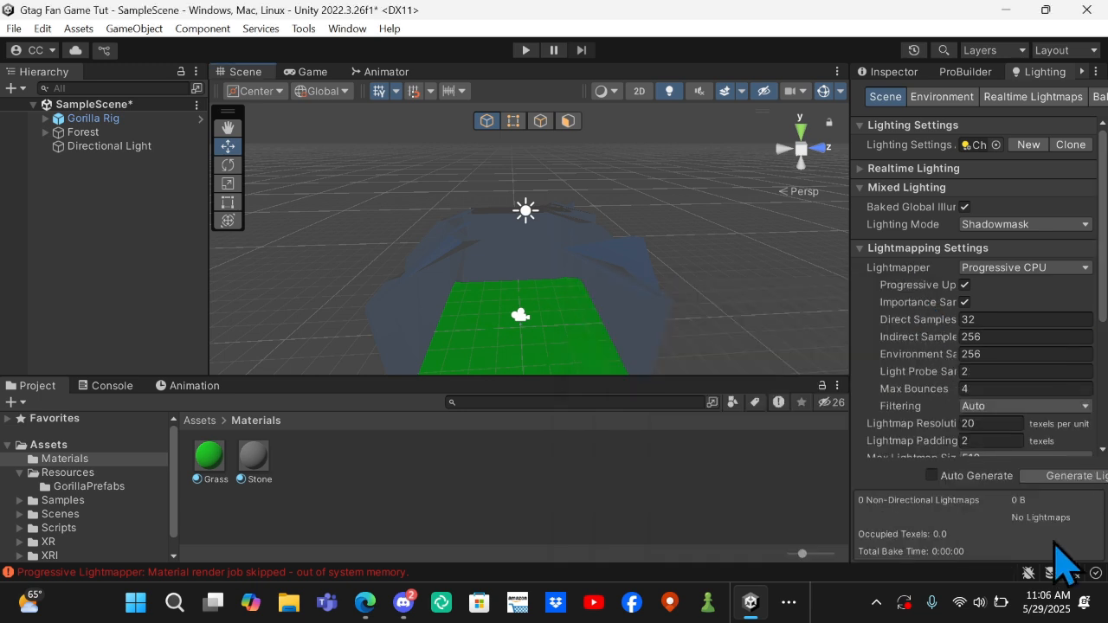
{"action": "scroll", "coordinate": [532, 324], "scroll_direction": "down", "scroll_amount": 4}
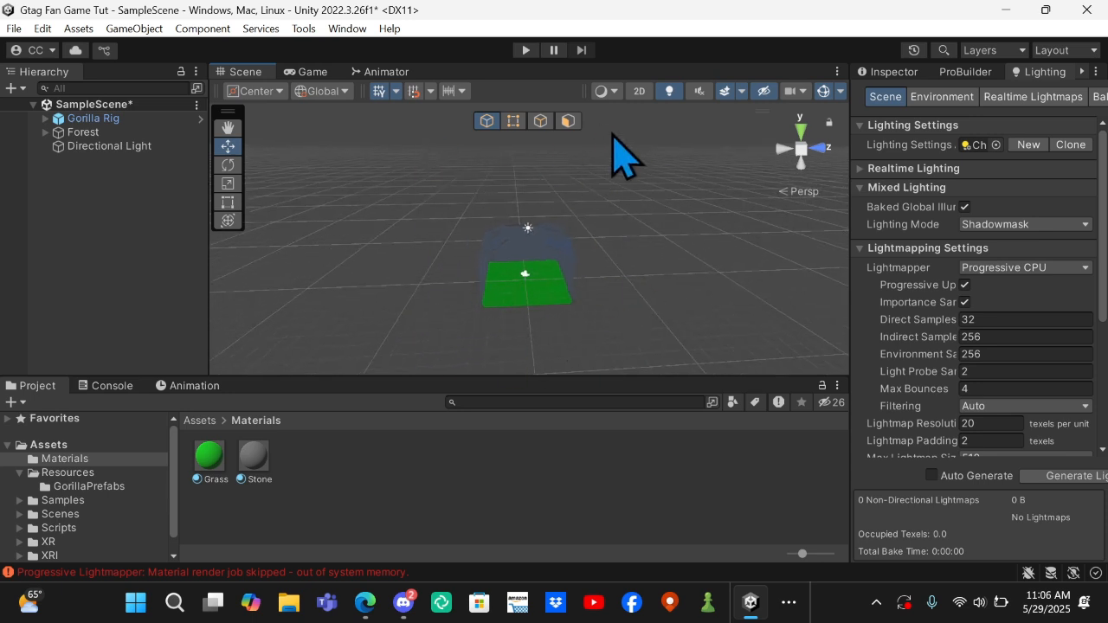
{"action": "left_click", "coordinate": [788, 599]}
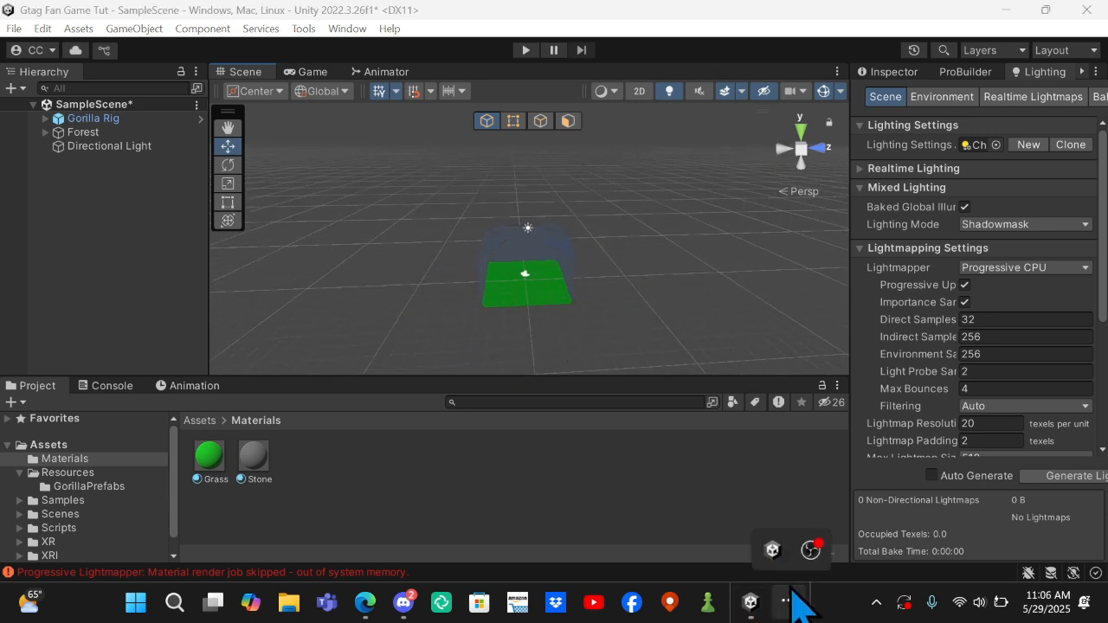
{"action": "left_click", "coordinate": [811, 551]}
{"action": "left_click", "coordinate": [768, 612]}
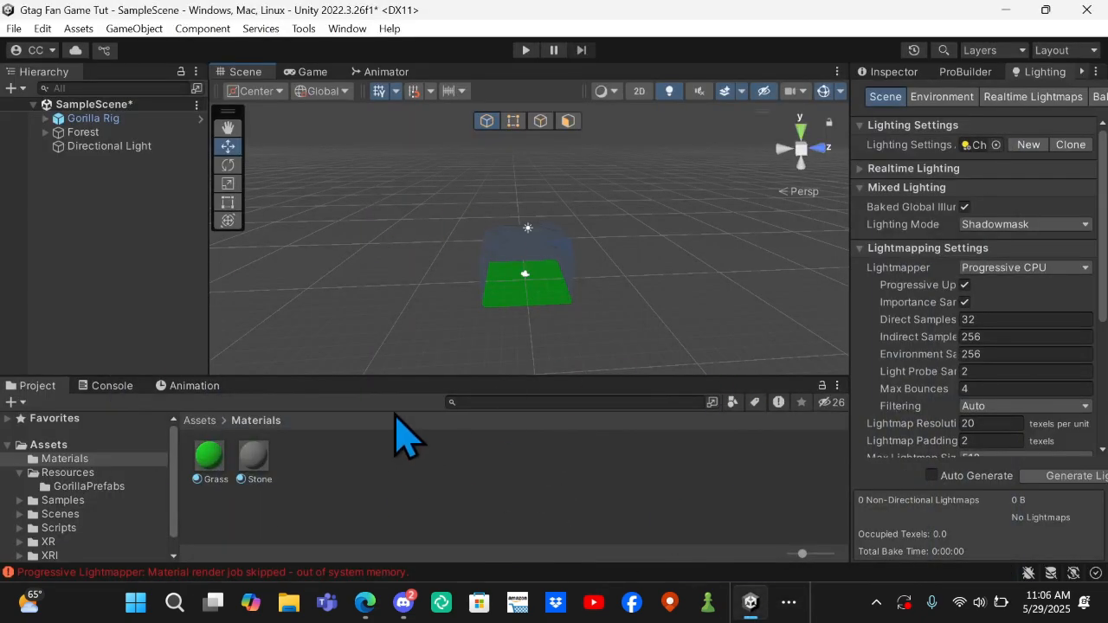
{"action": "scroll", "coordinate": [472, 268], "scroll_direction": "up", "scroll_amount": 5}
{"action": "scroll", "coordinate": [476, 266], "scroll_direction": "down", "scroll_amount": 5}
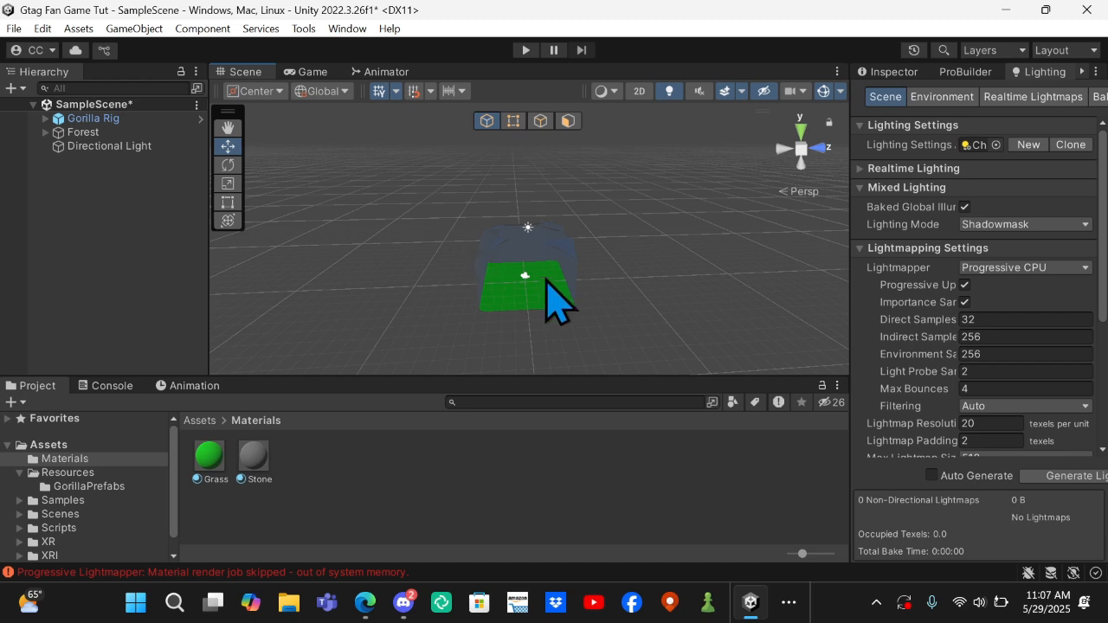
{"action": "scroll", "coordinate": [545, 282], "scroll_direction": "down", "scroll_amount": 1}
{"action": "scroll", "coordinate": [545, 280], "scroll_direction": "up", "scroll_amount": 4}
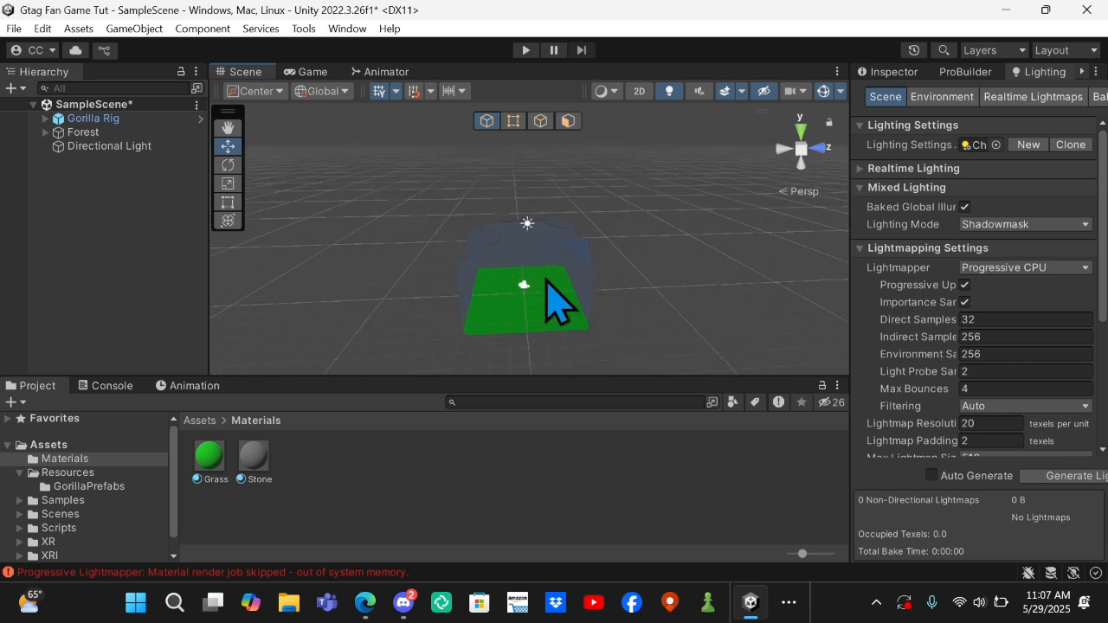
{"action": "scroll", "coordinate": [545, 279], "scroll_direction": "down", "scroll_amount": 4}
{"action": "scroll", "coordinate": [545, 280], "scroll_direction": "down", "scroll_amount": 2}
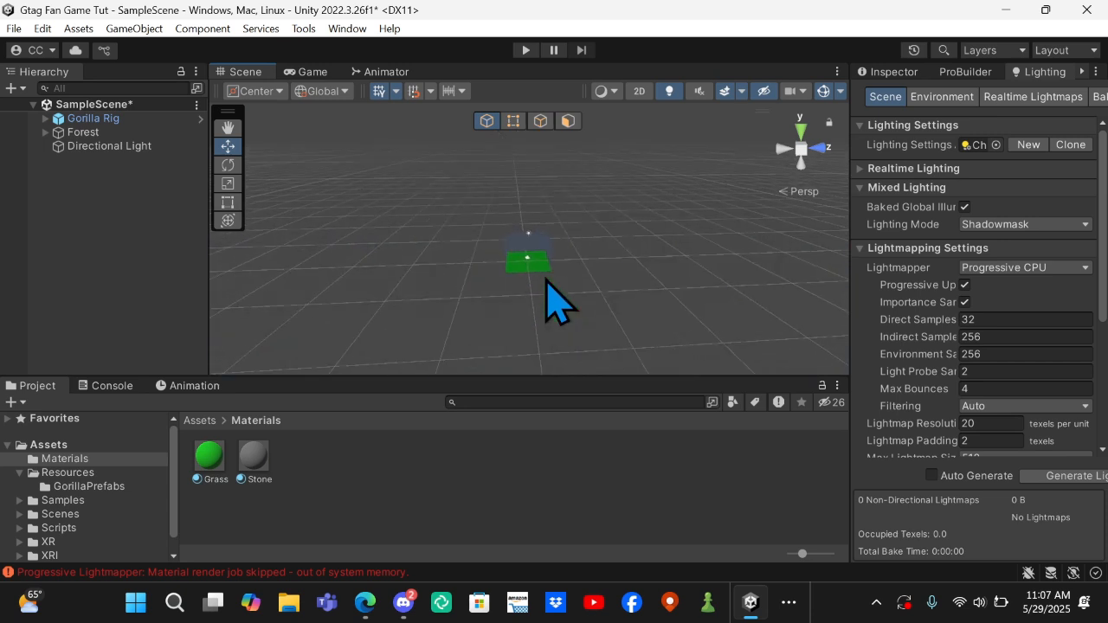
{"action": "scroll", "coordinate": [545, 279], "scroll_direction": "up", "scroll_amount": 3}
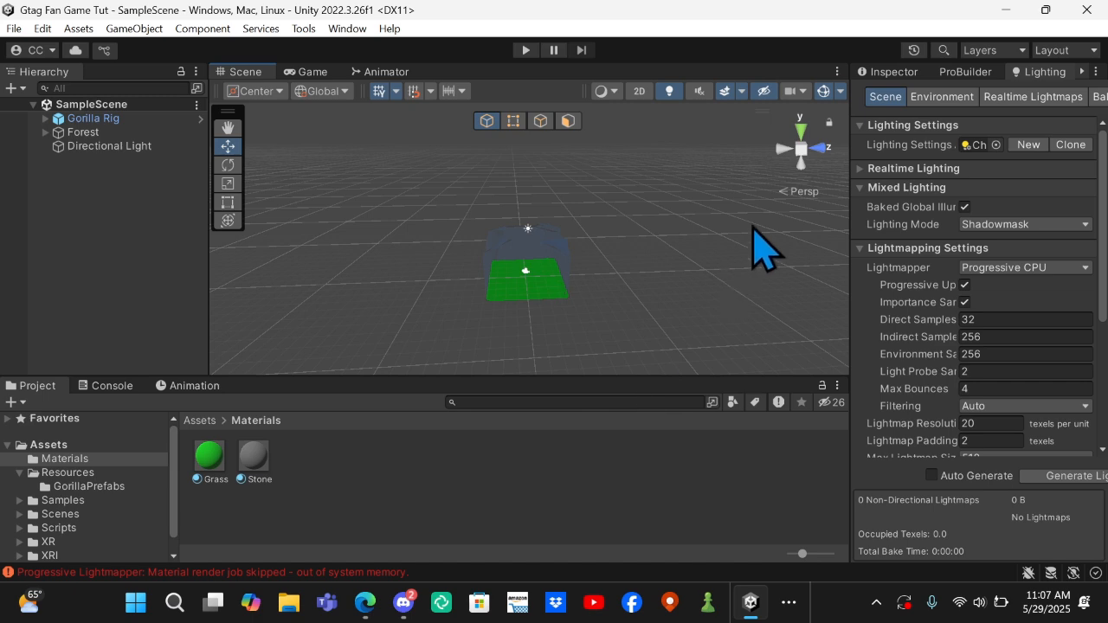
{"action": "left_click", "coordinate": [789, 616]}
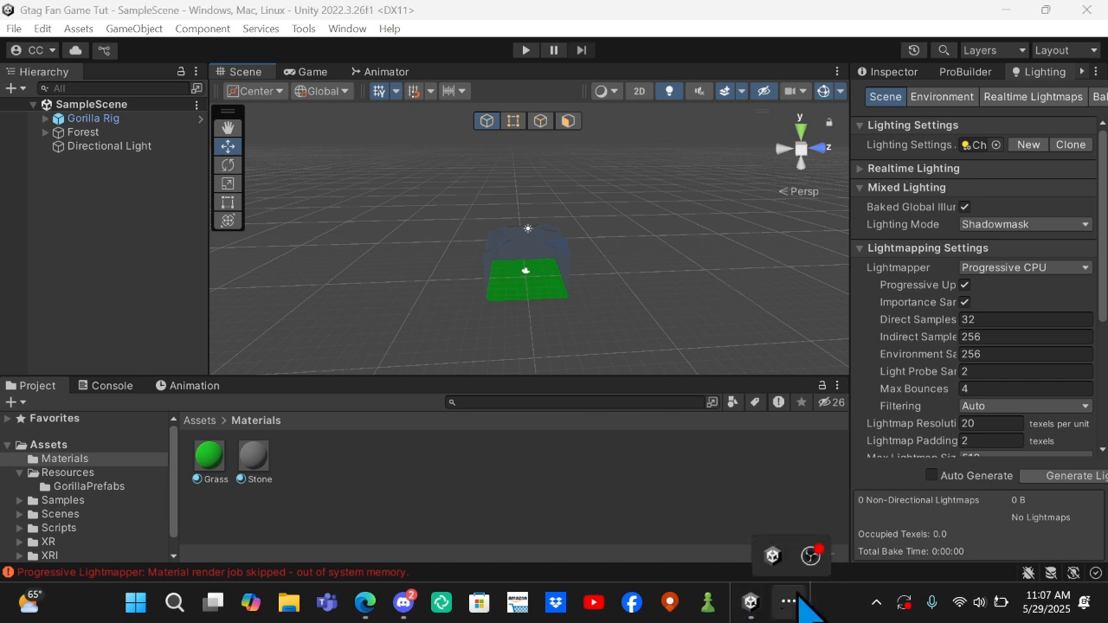
{"action": "left_click", "coordinate": [814, 549]}
{"action": "left_click", "coordinate": [897, 400]}
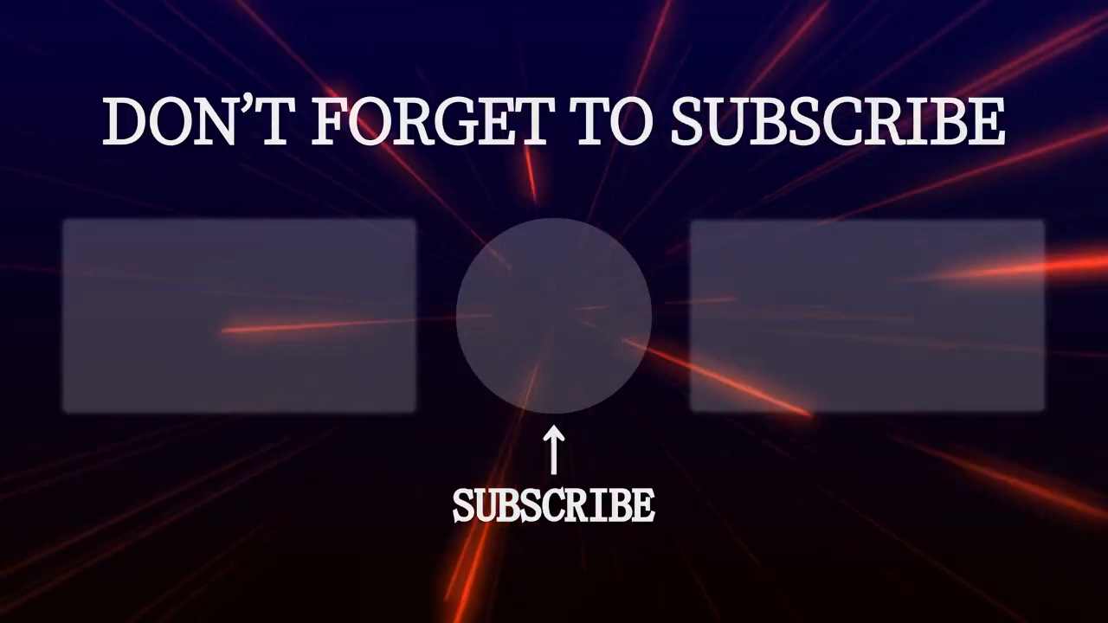